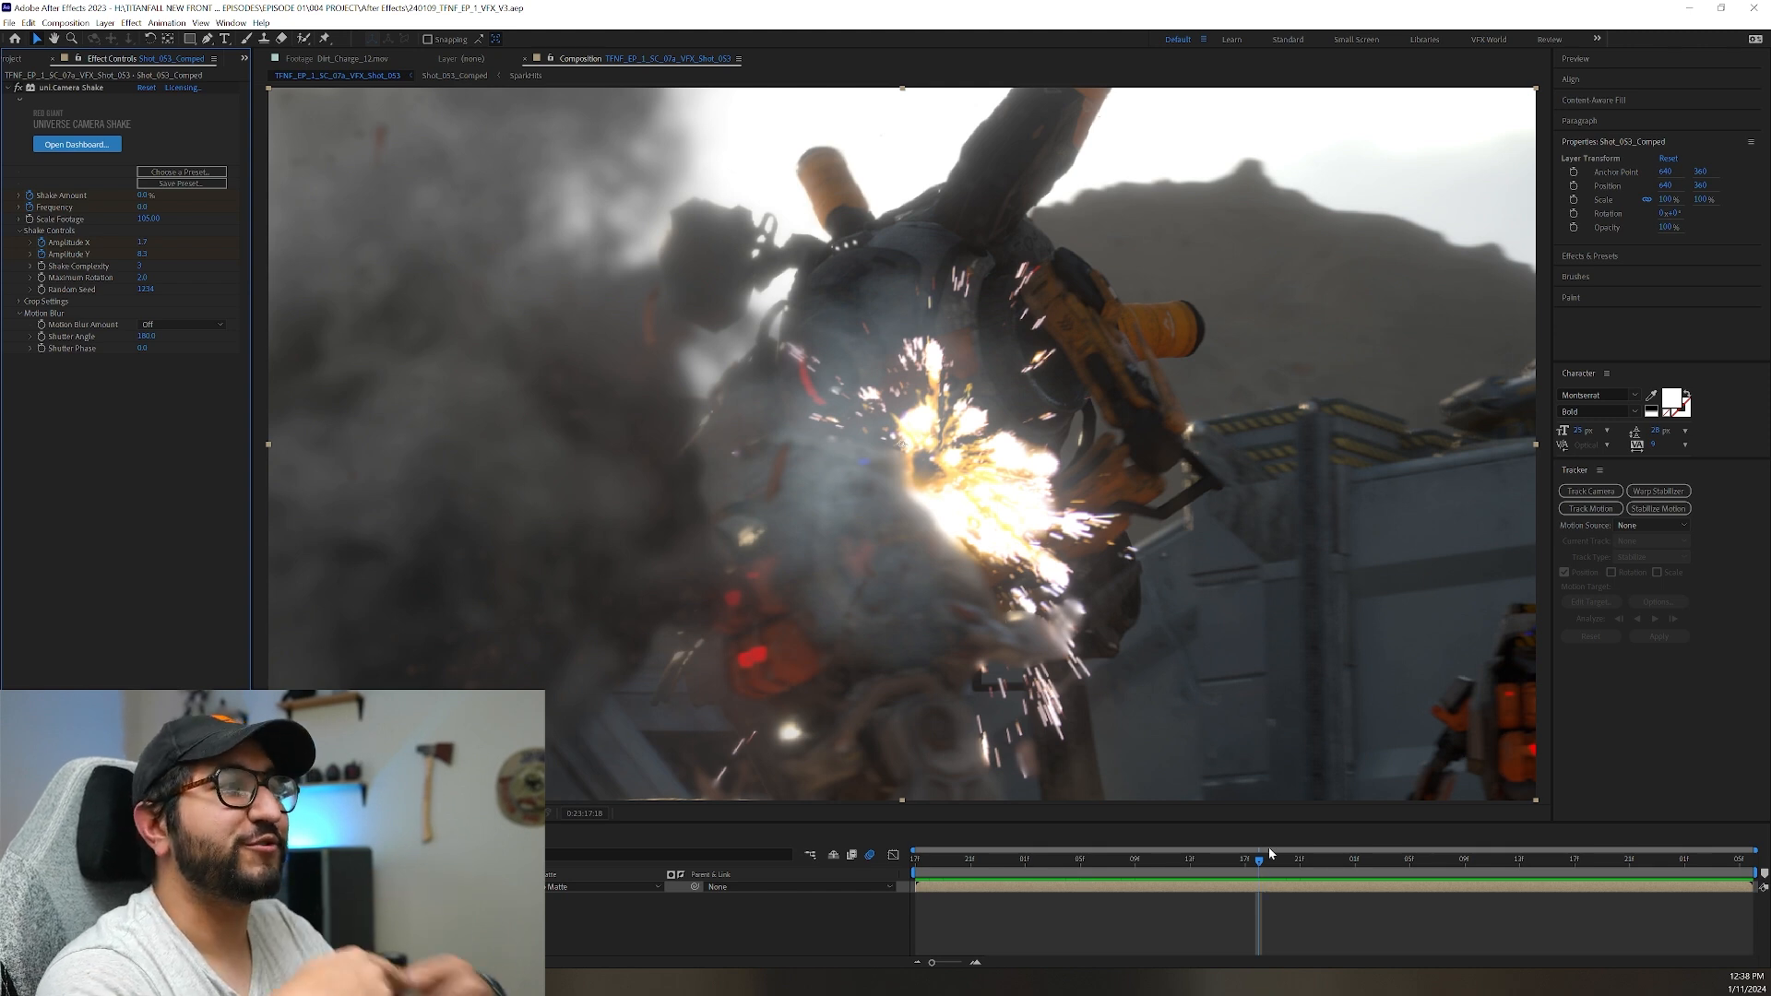
# Preview the Shot_053 battle sequence from its first frame, pausing and scrubbing through the explosion and gunfire.
pyautogui.moveTo(1247, 862); pyautogui.dragTo(900, 865)
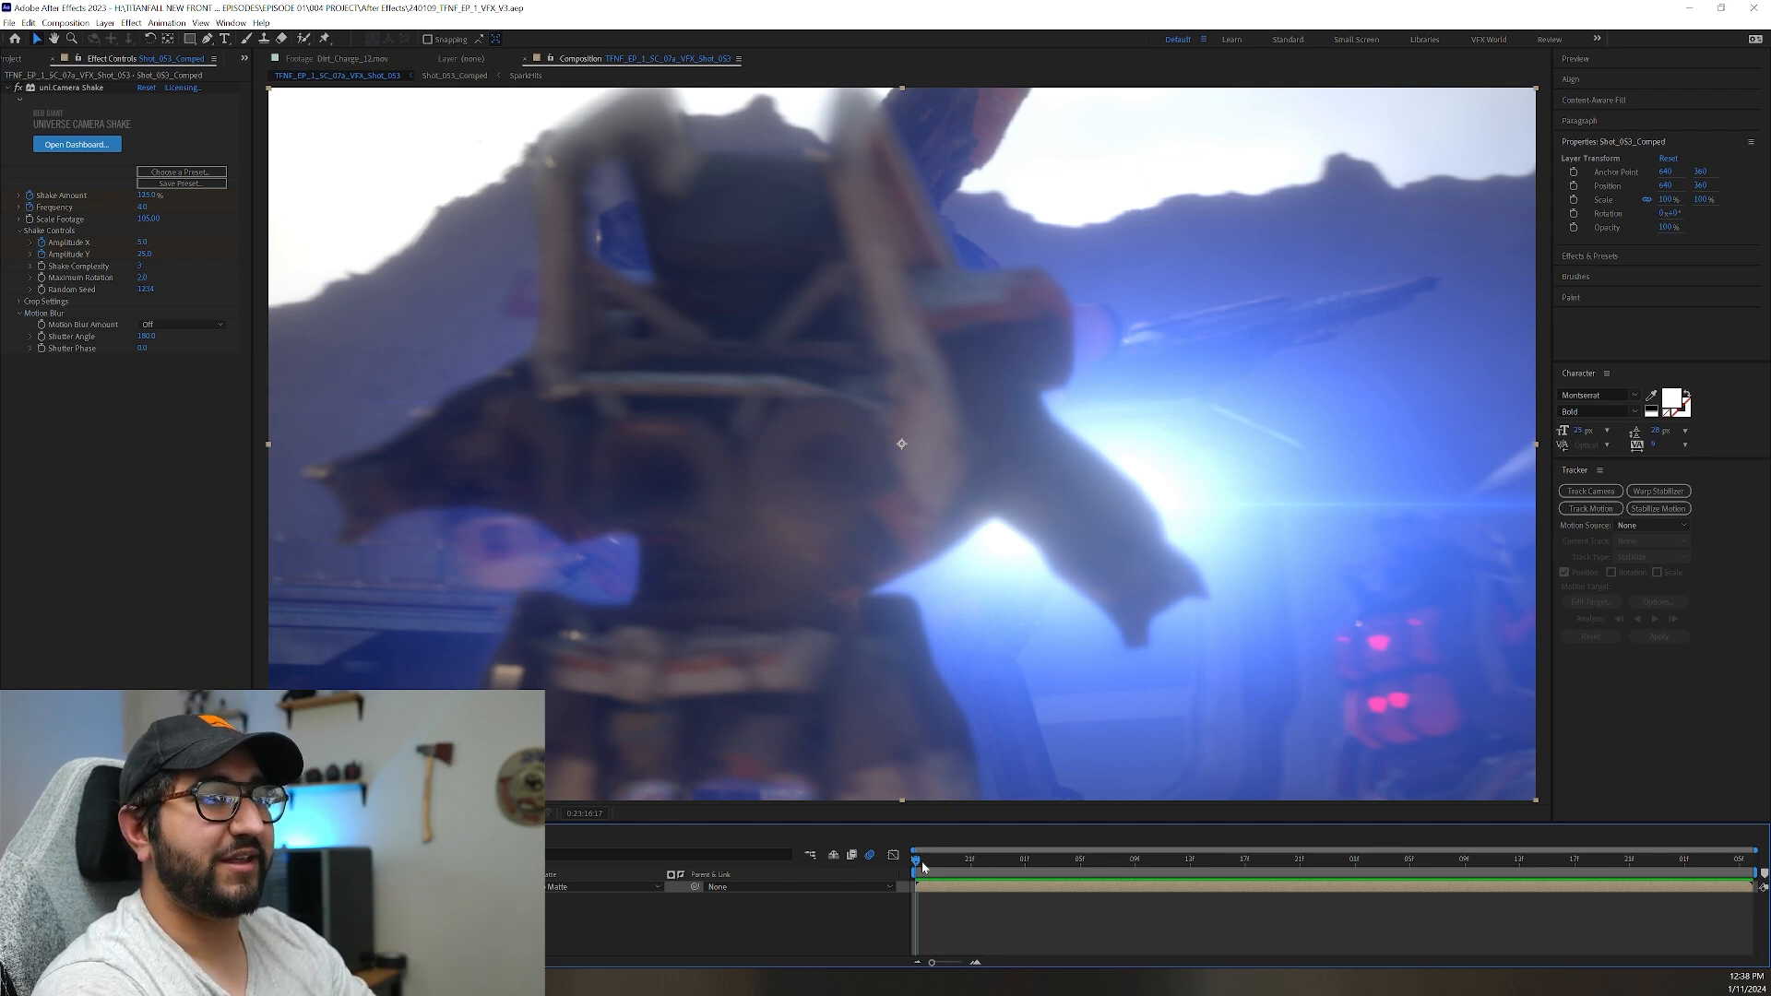
pyautogui.press('space')
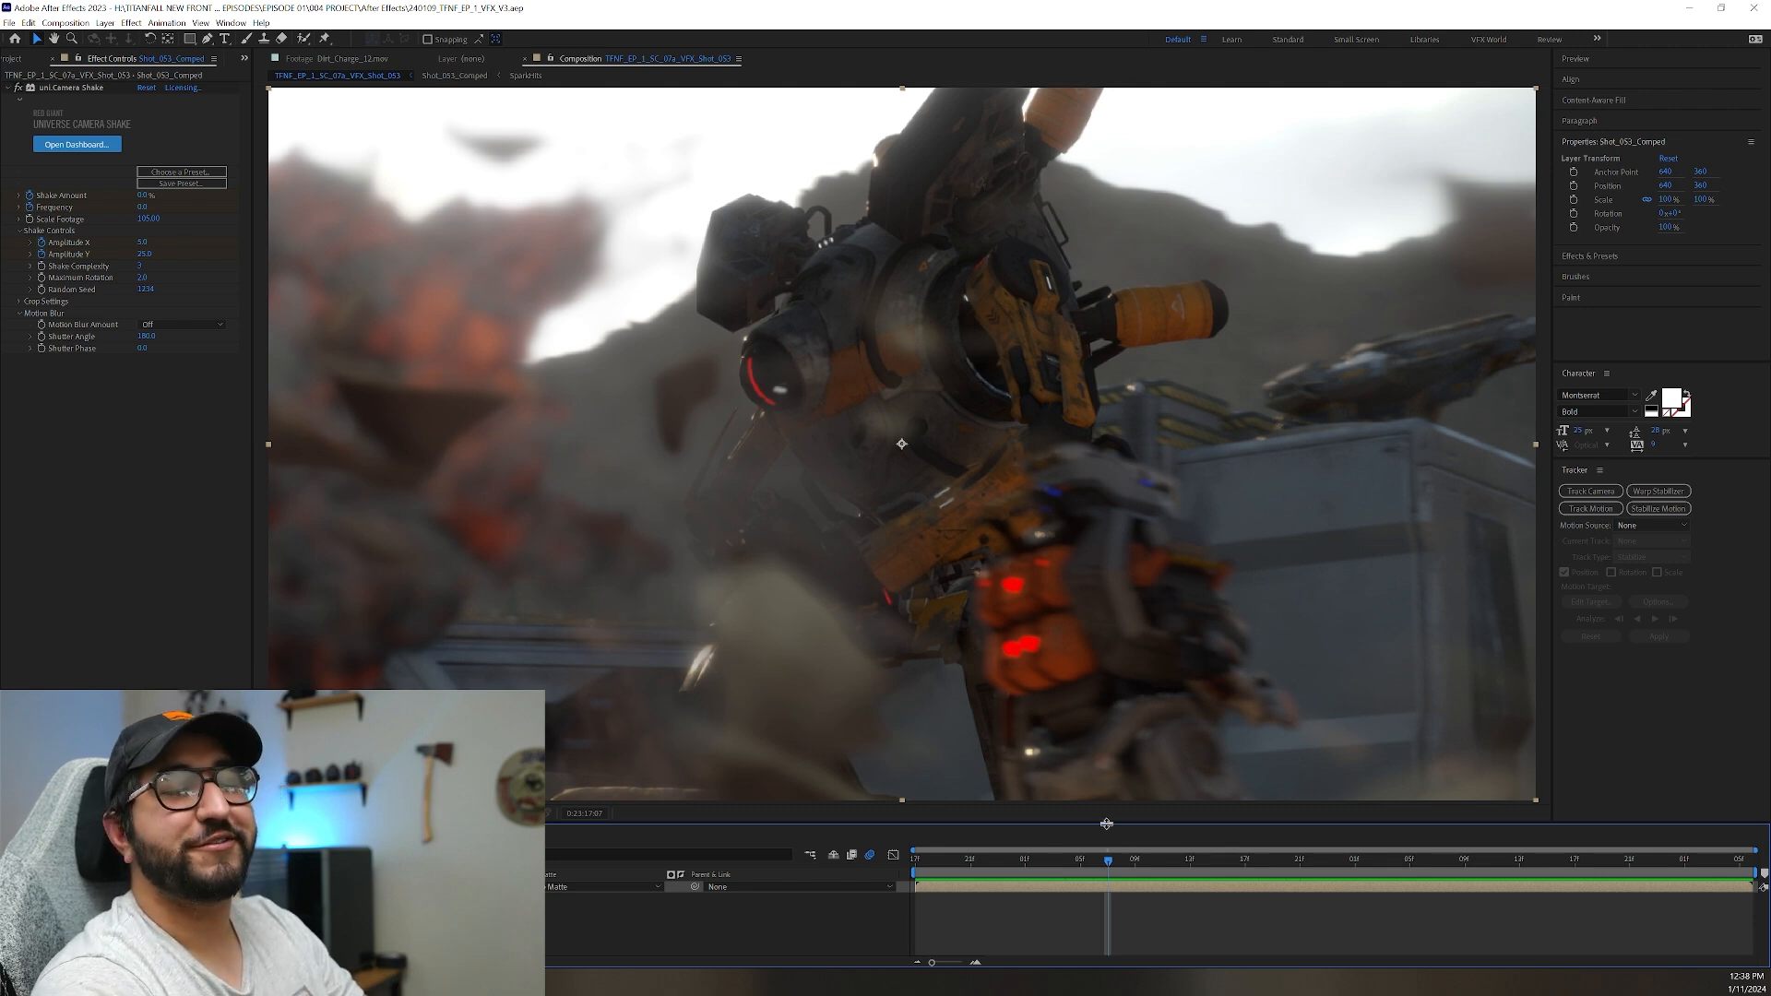
pyautogui.press('space')
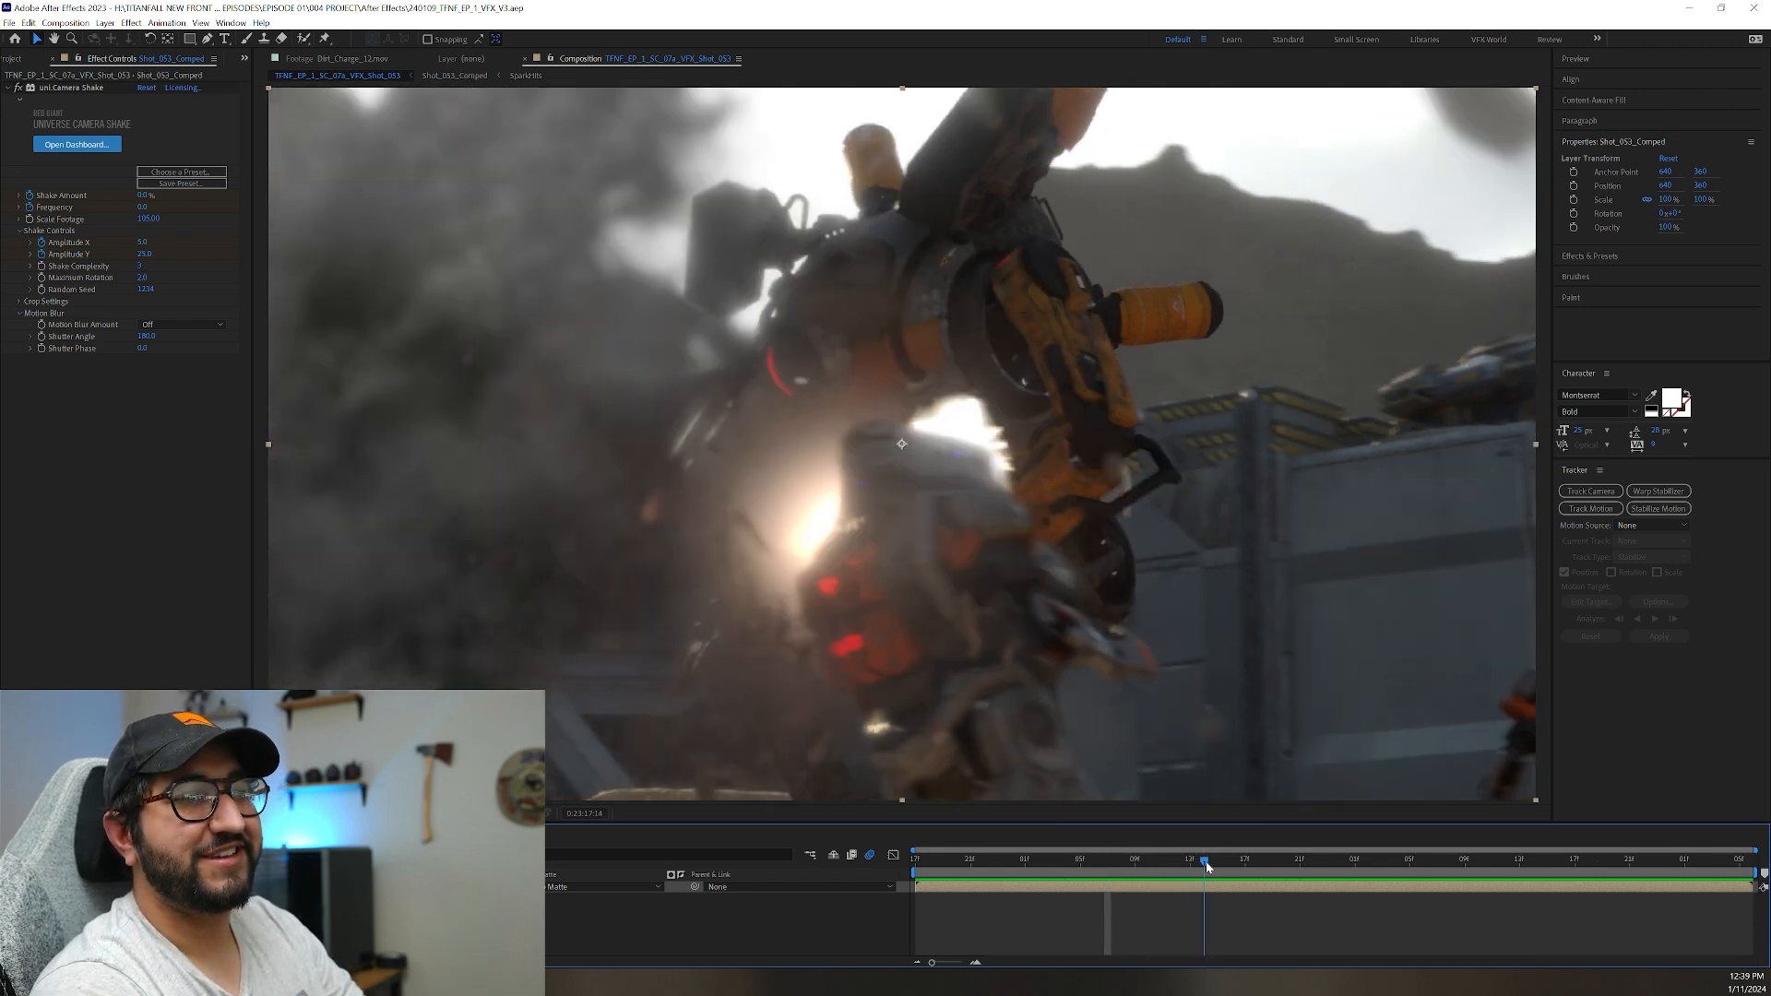
pyautogui.click(1078, 860)
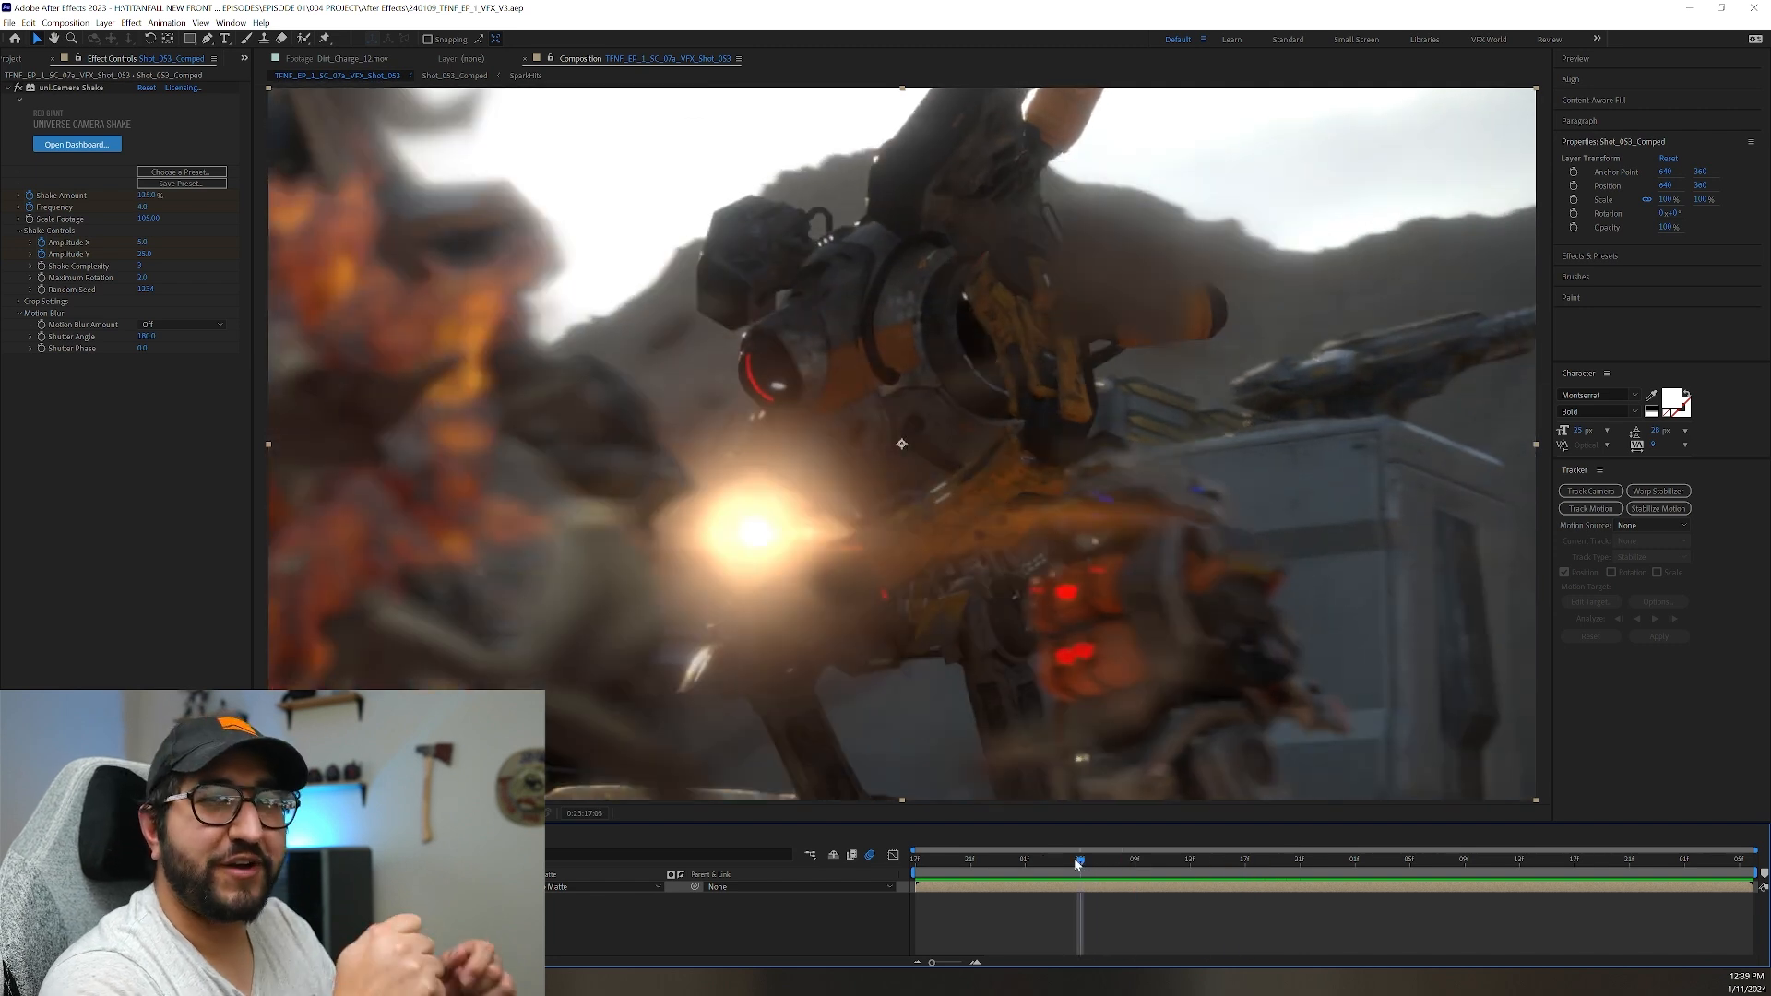
pyautogui.moveTo(1076, 861); pyautogui.dragTo(913, 867)
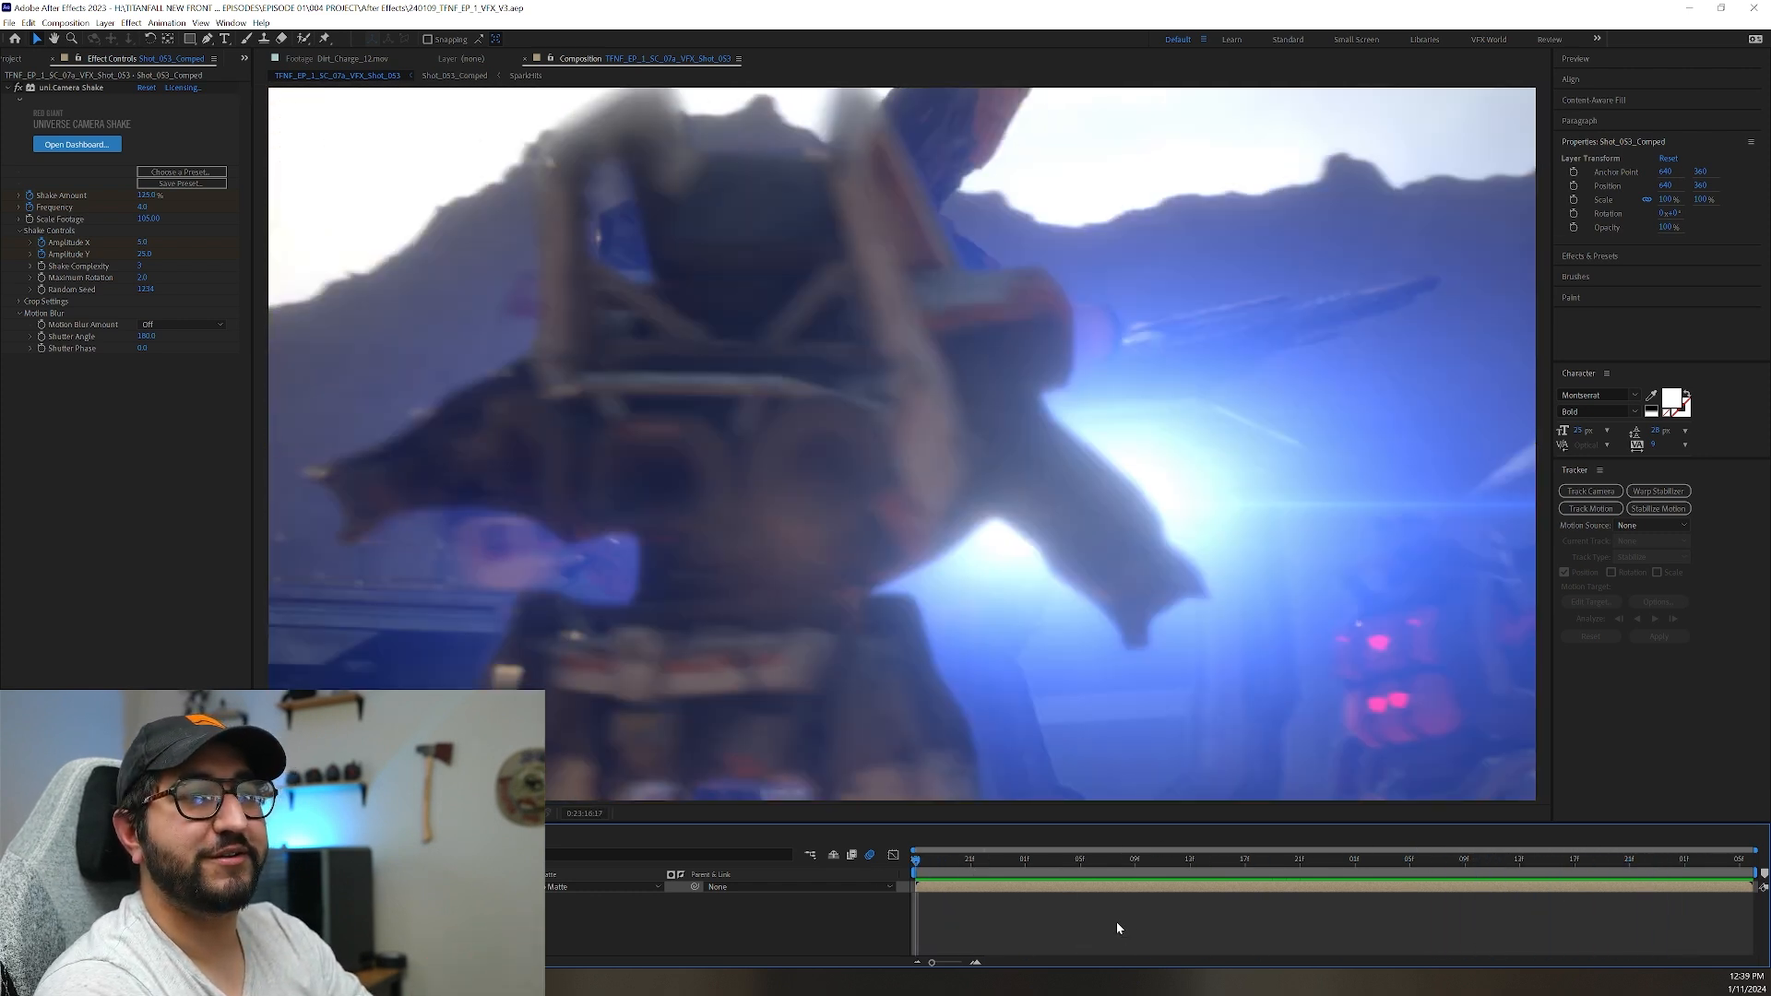
pyautogui.press('space')
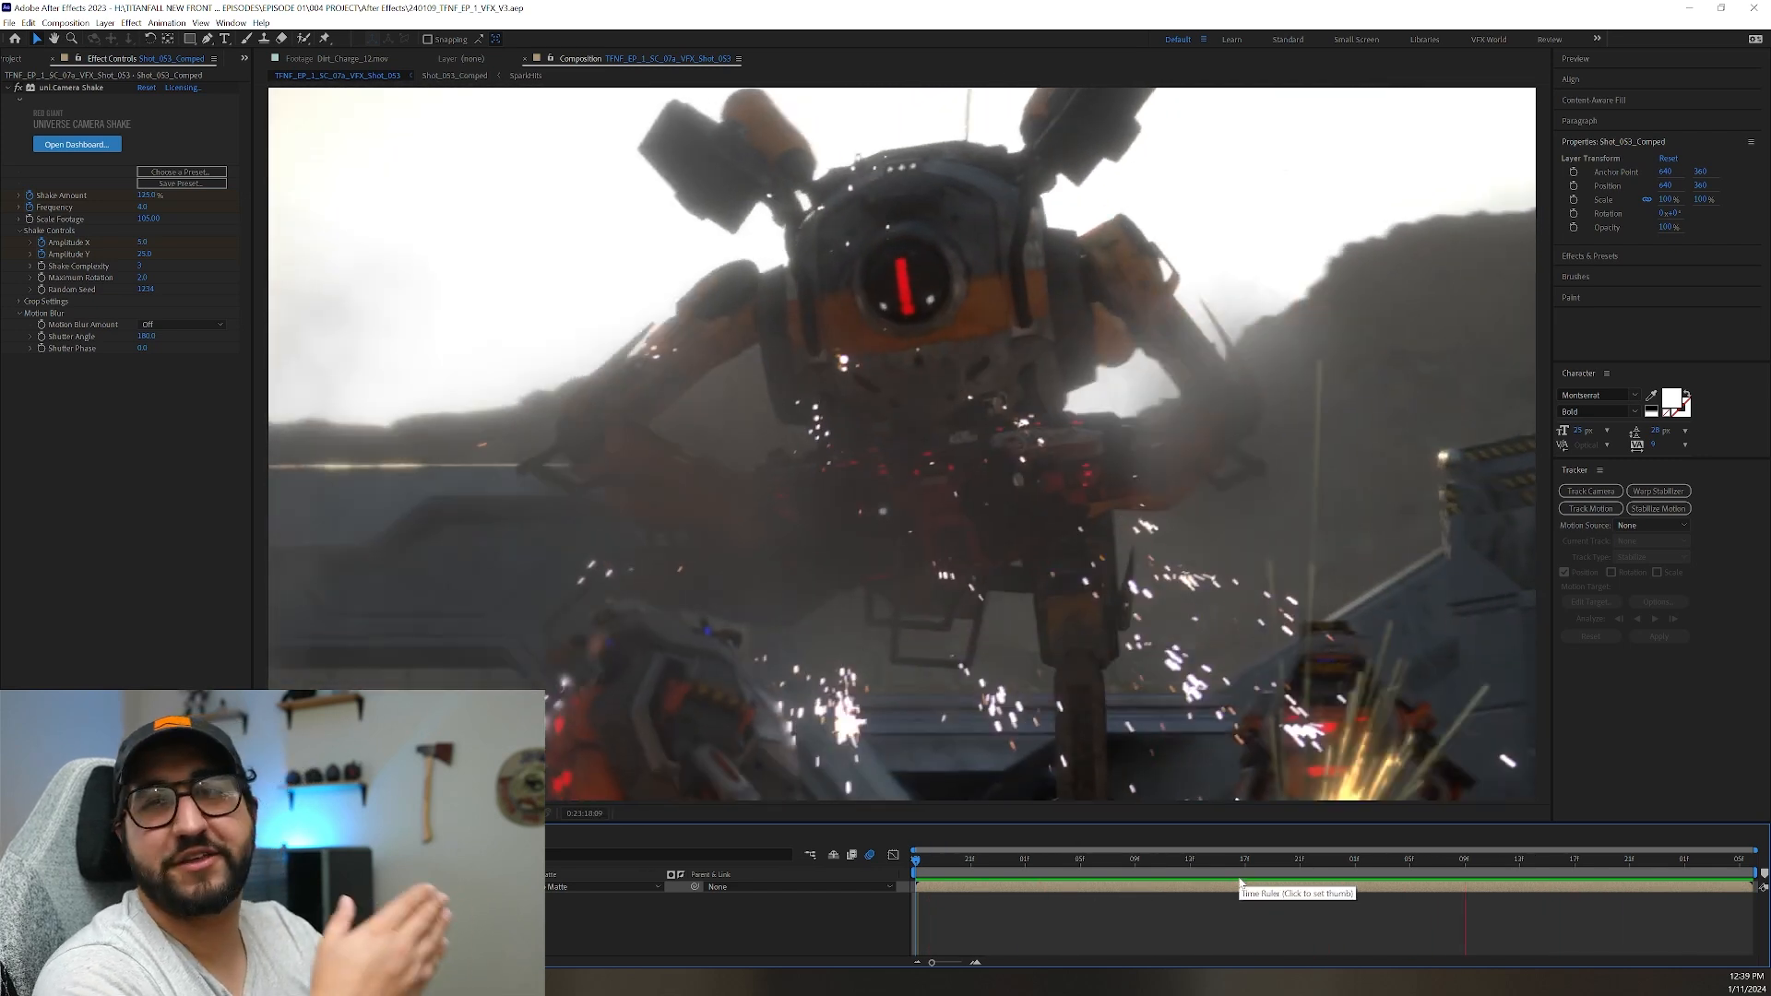
pyautogui.press('space')
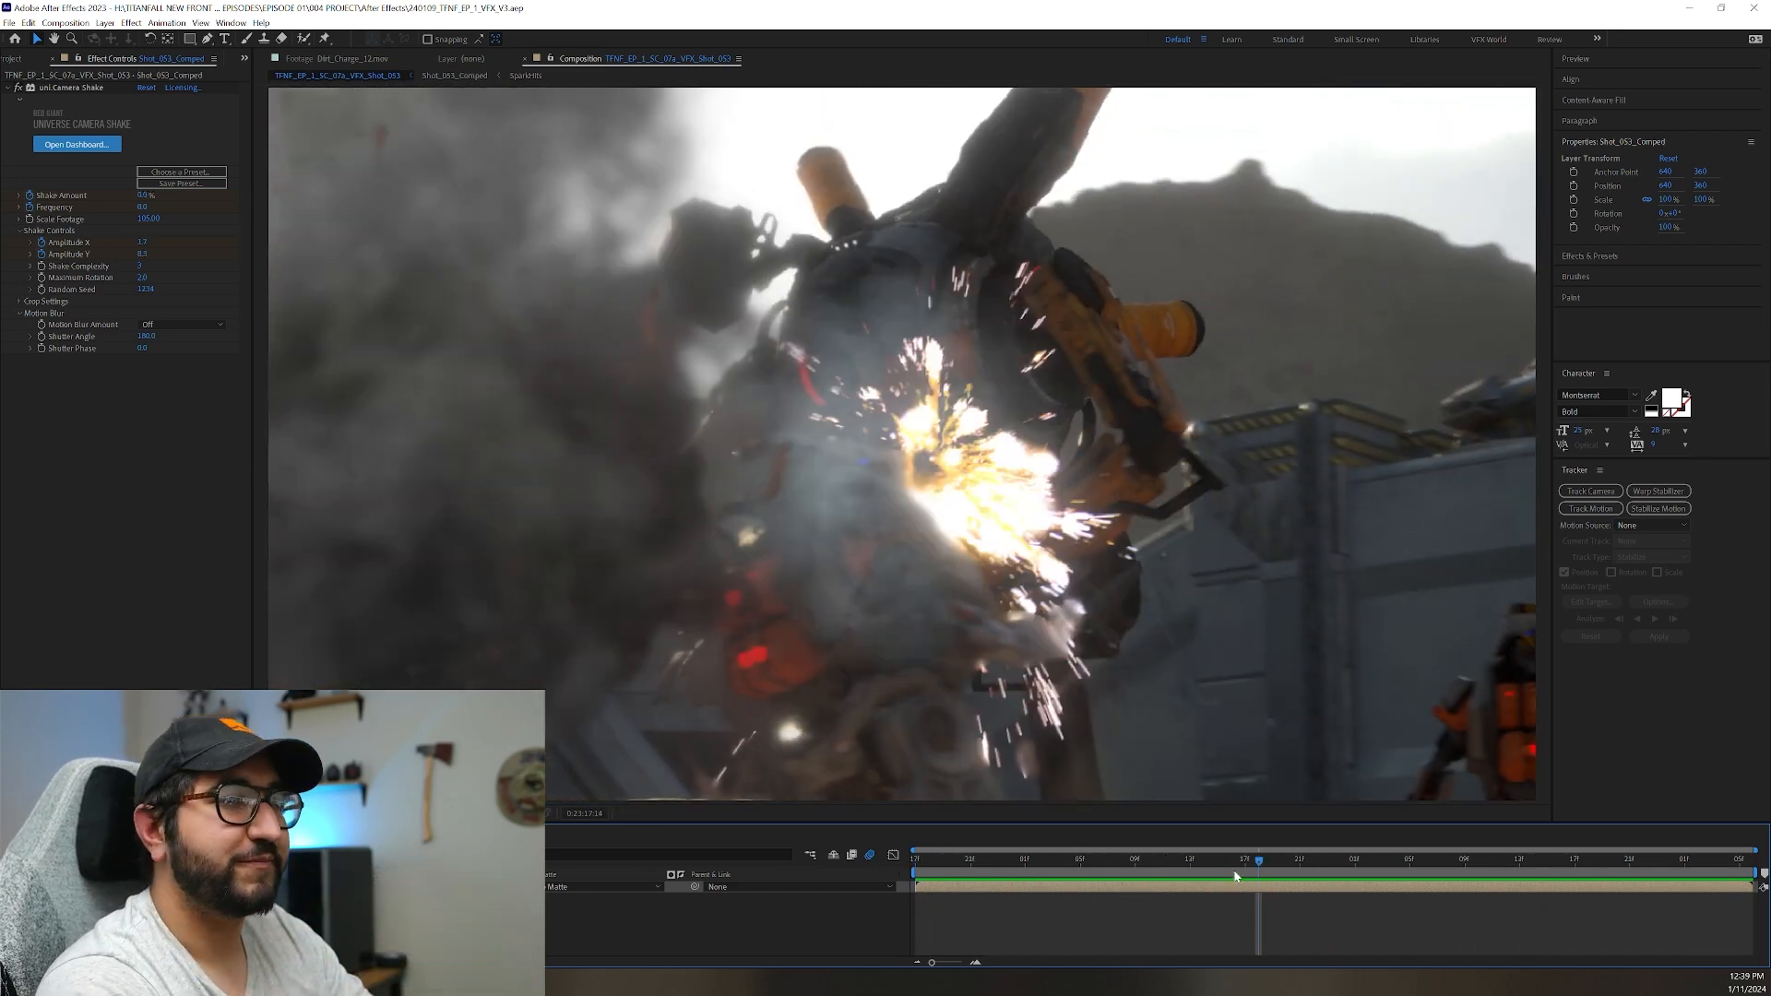
# Open the Shot_053_Comped precomp, enlarge the timeline to fit its whole layer stack, and select the Background layer.
pyautogui.doubleClick(1190, 887)
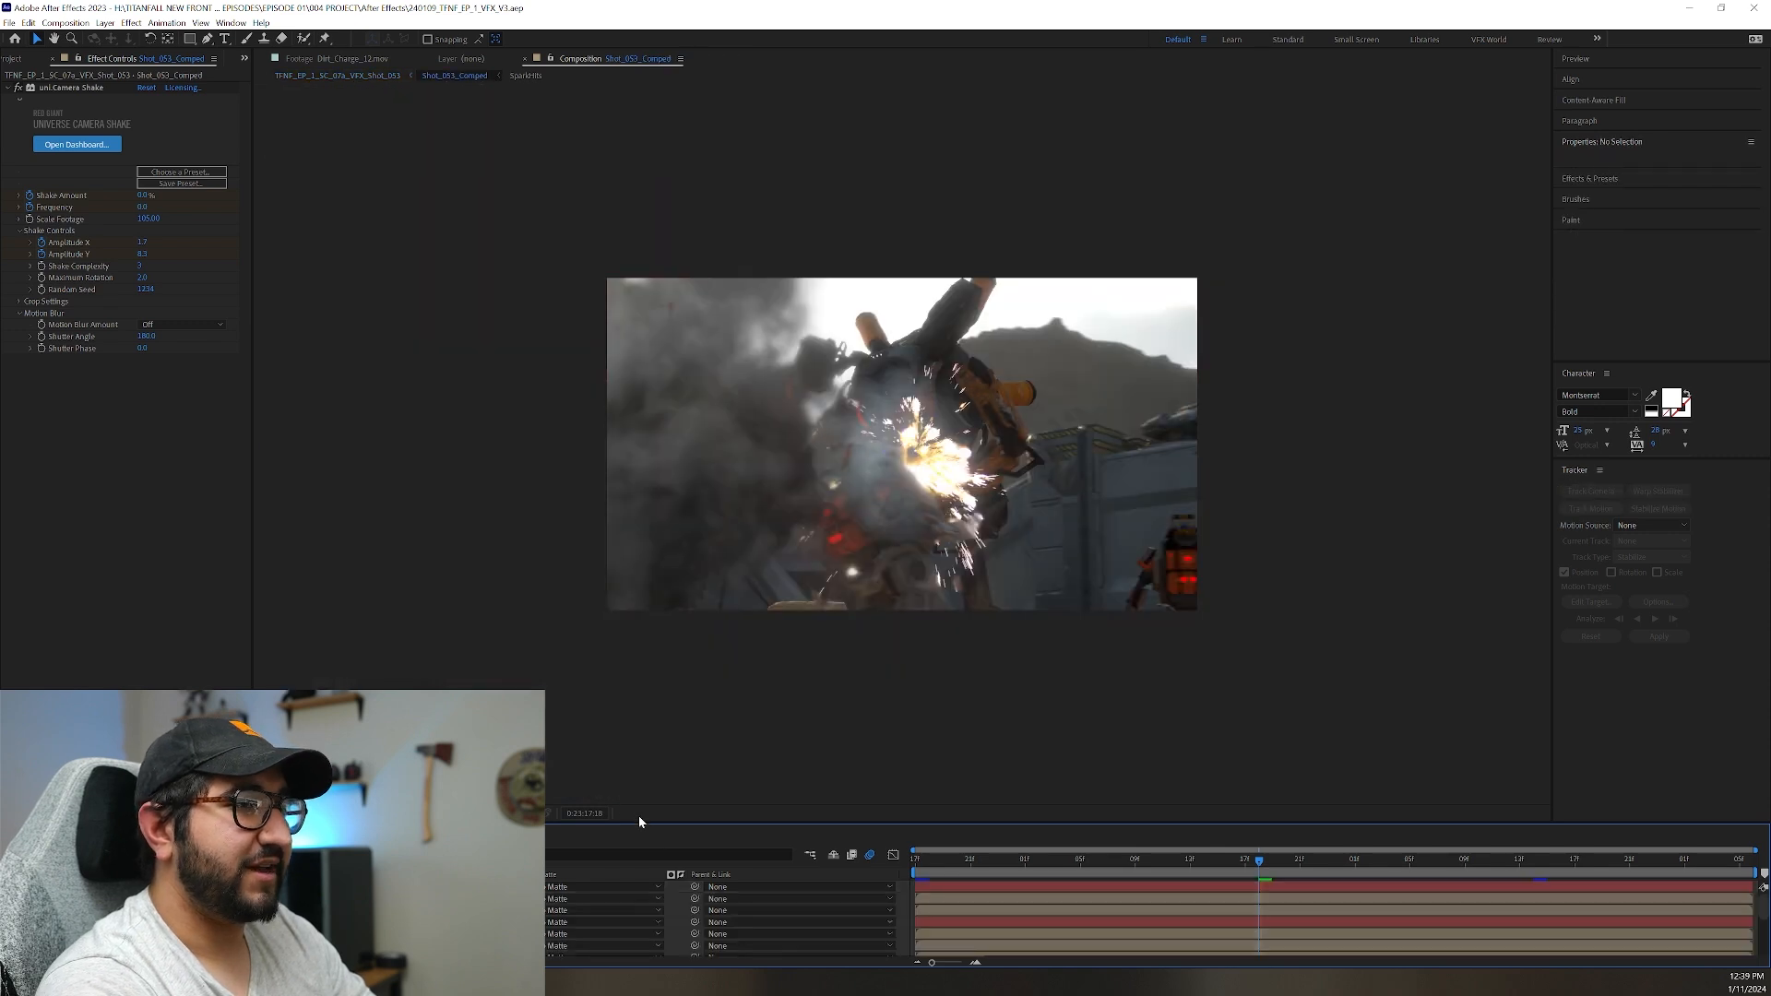
pyautogui.moveTo(650, 823); pyautogui.dragTo(672, 686)
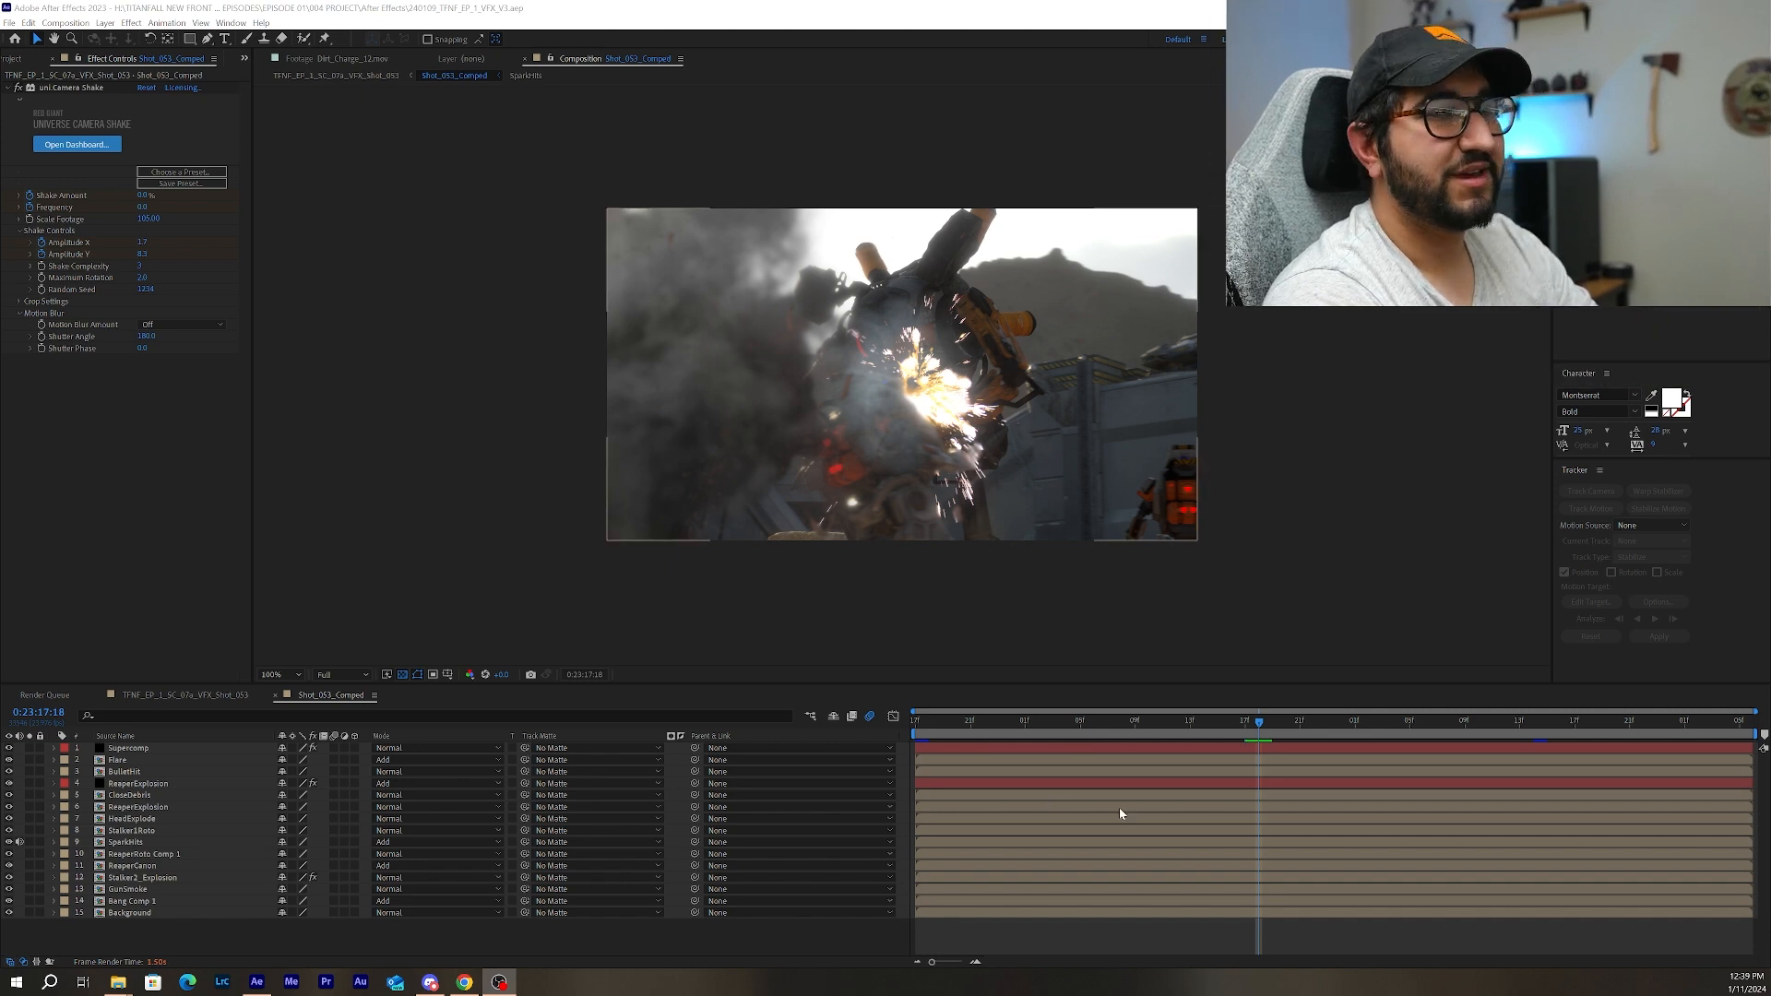
pyautogui.click(137, 912)
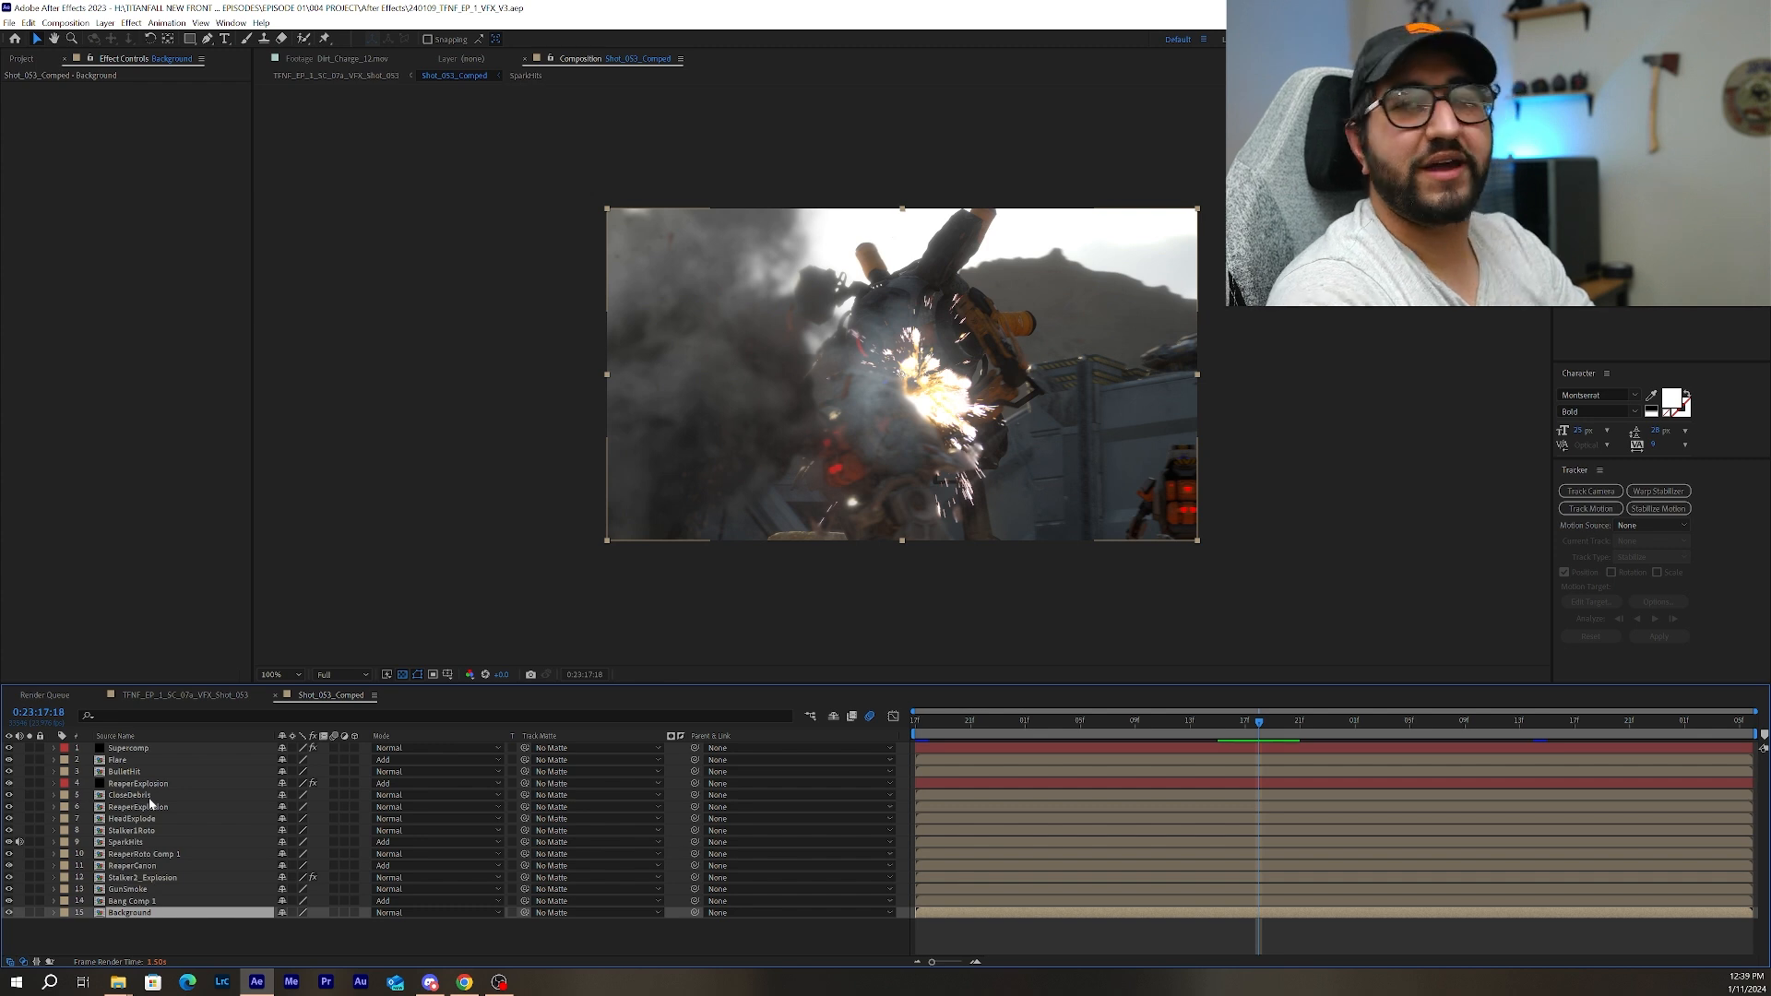
# Open the GunSmoke precomp and examine its smoke animation and the staggered gun smoke clips in its layer list.
pyautogui.click(145, 890)
pyautogui.moveTo(1234, 721); pyautogui.dragTo(1147, 720)
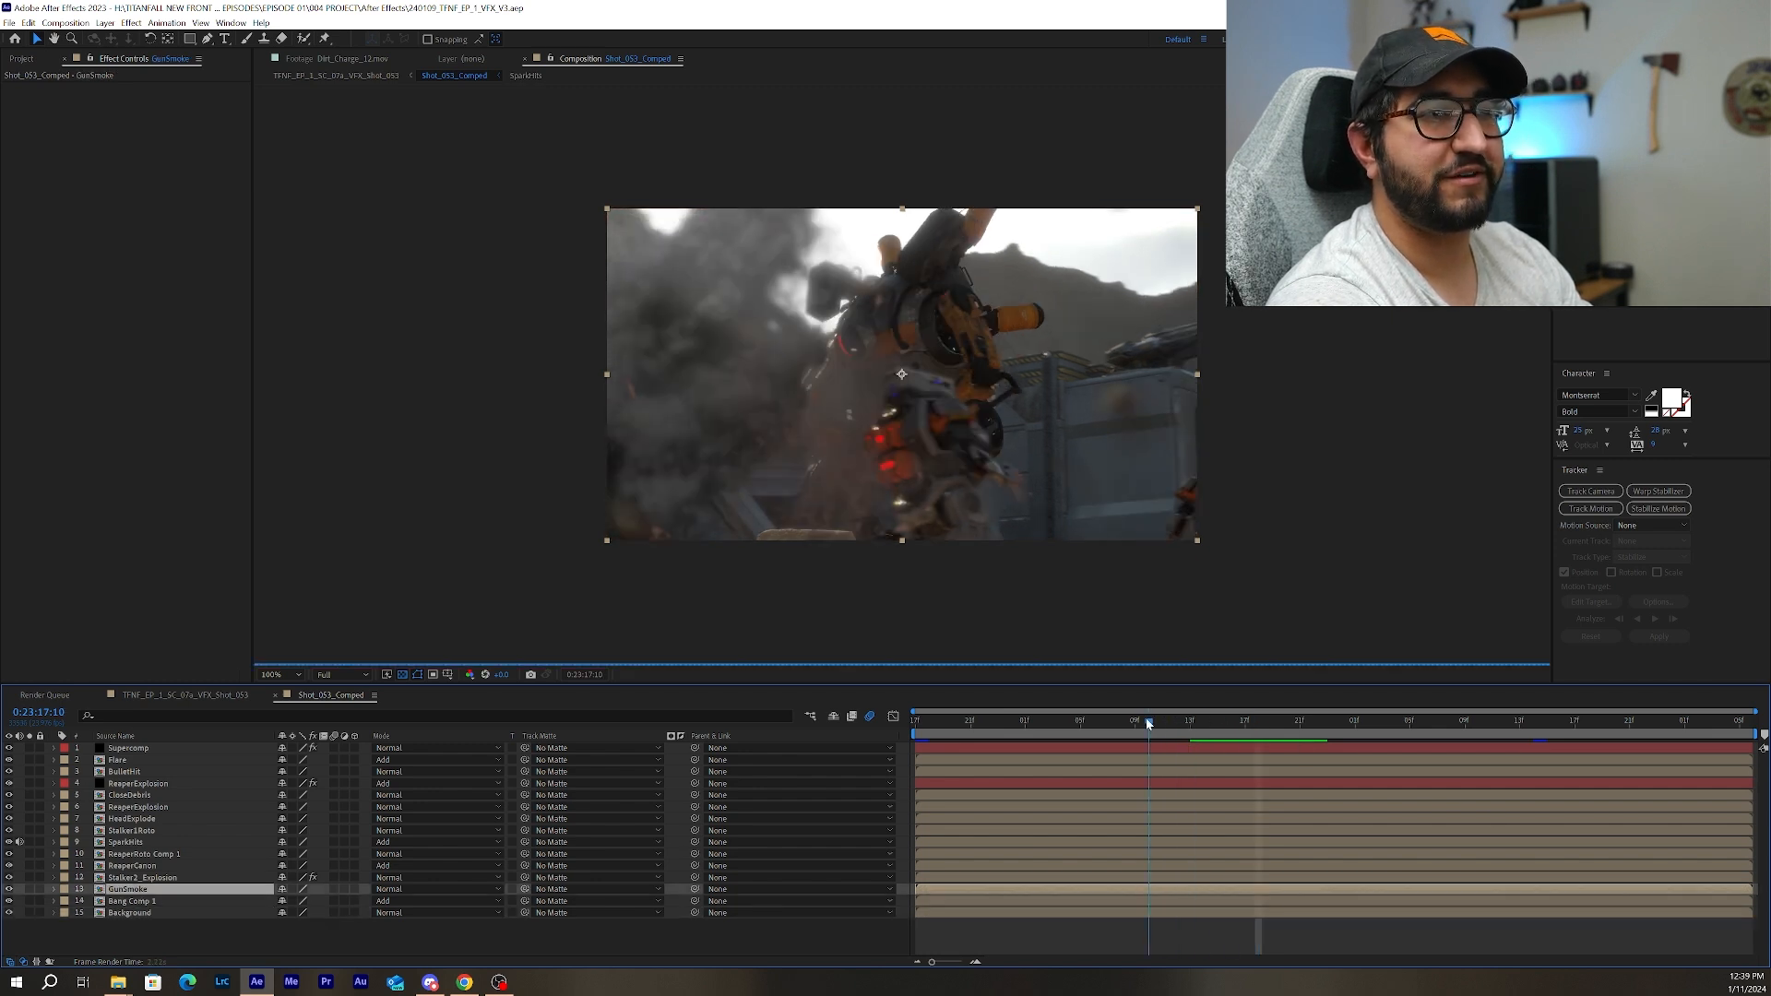
pyautogui.doubleClick(144, 890)
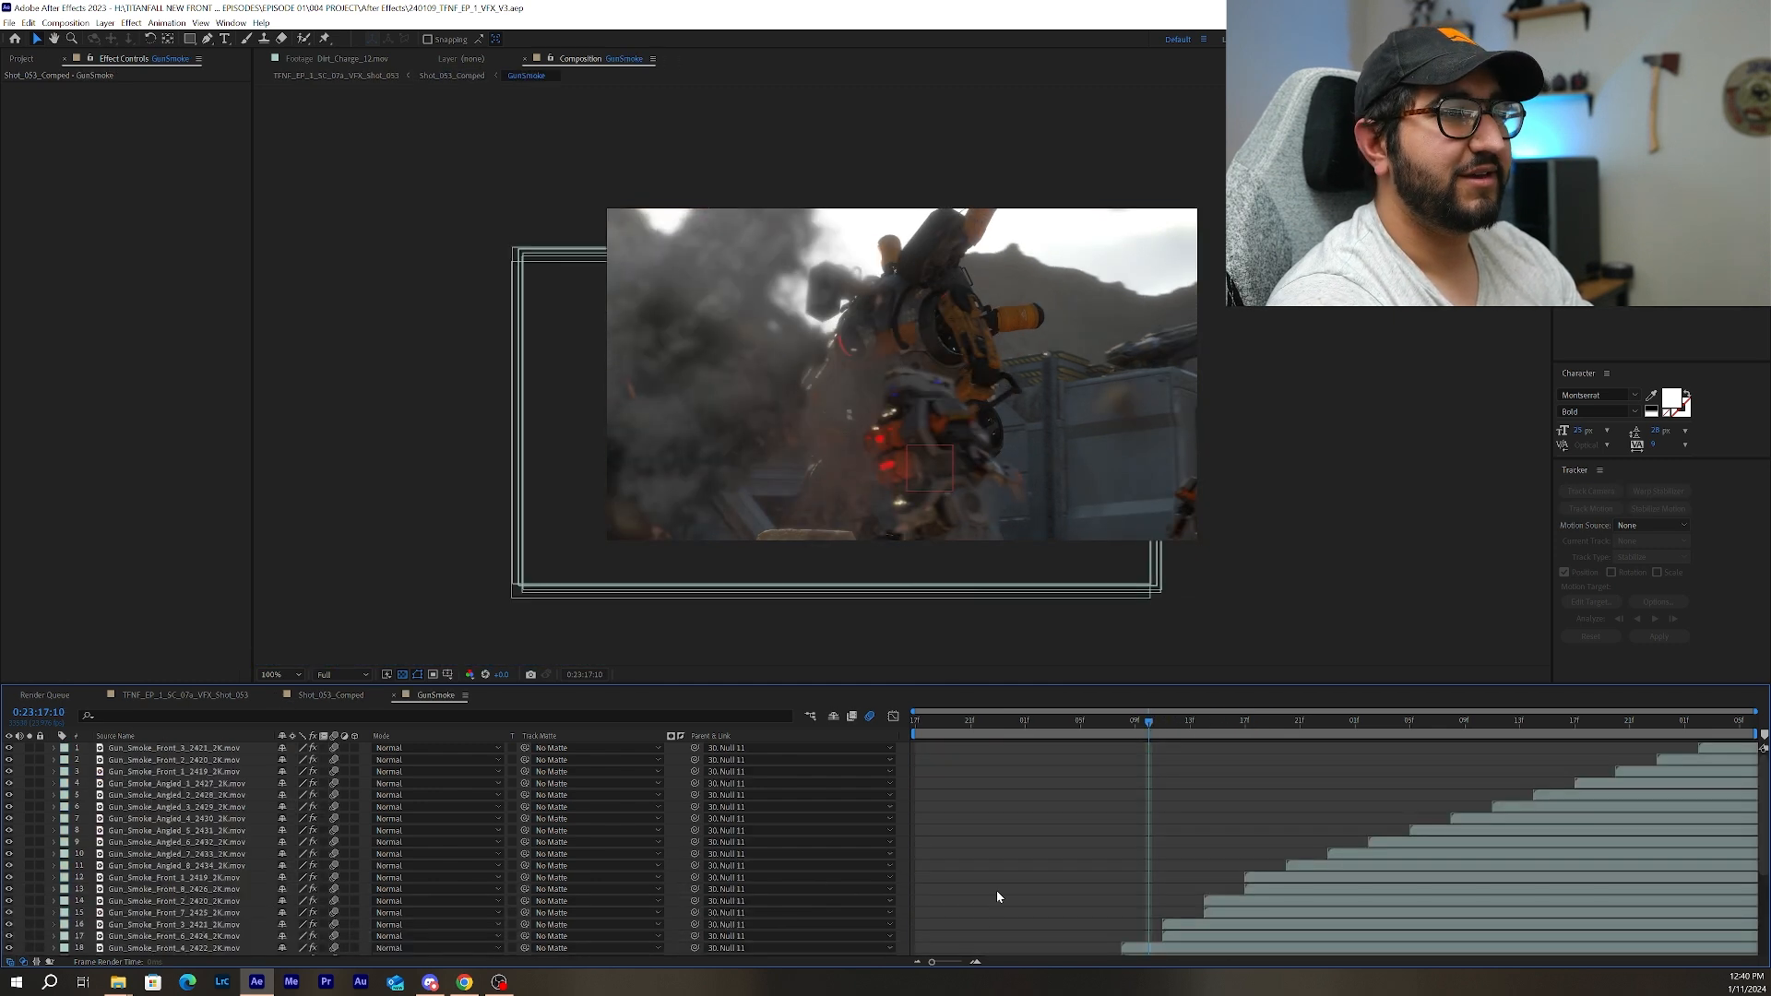
pyautogui.press('space')
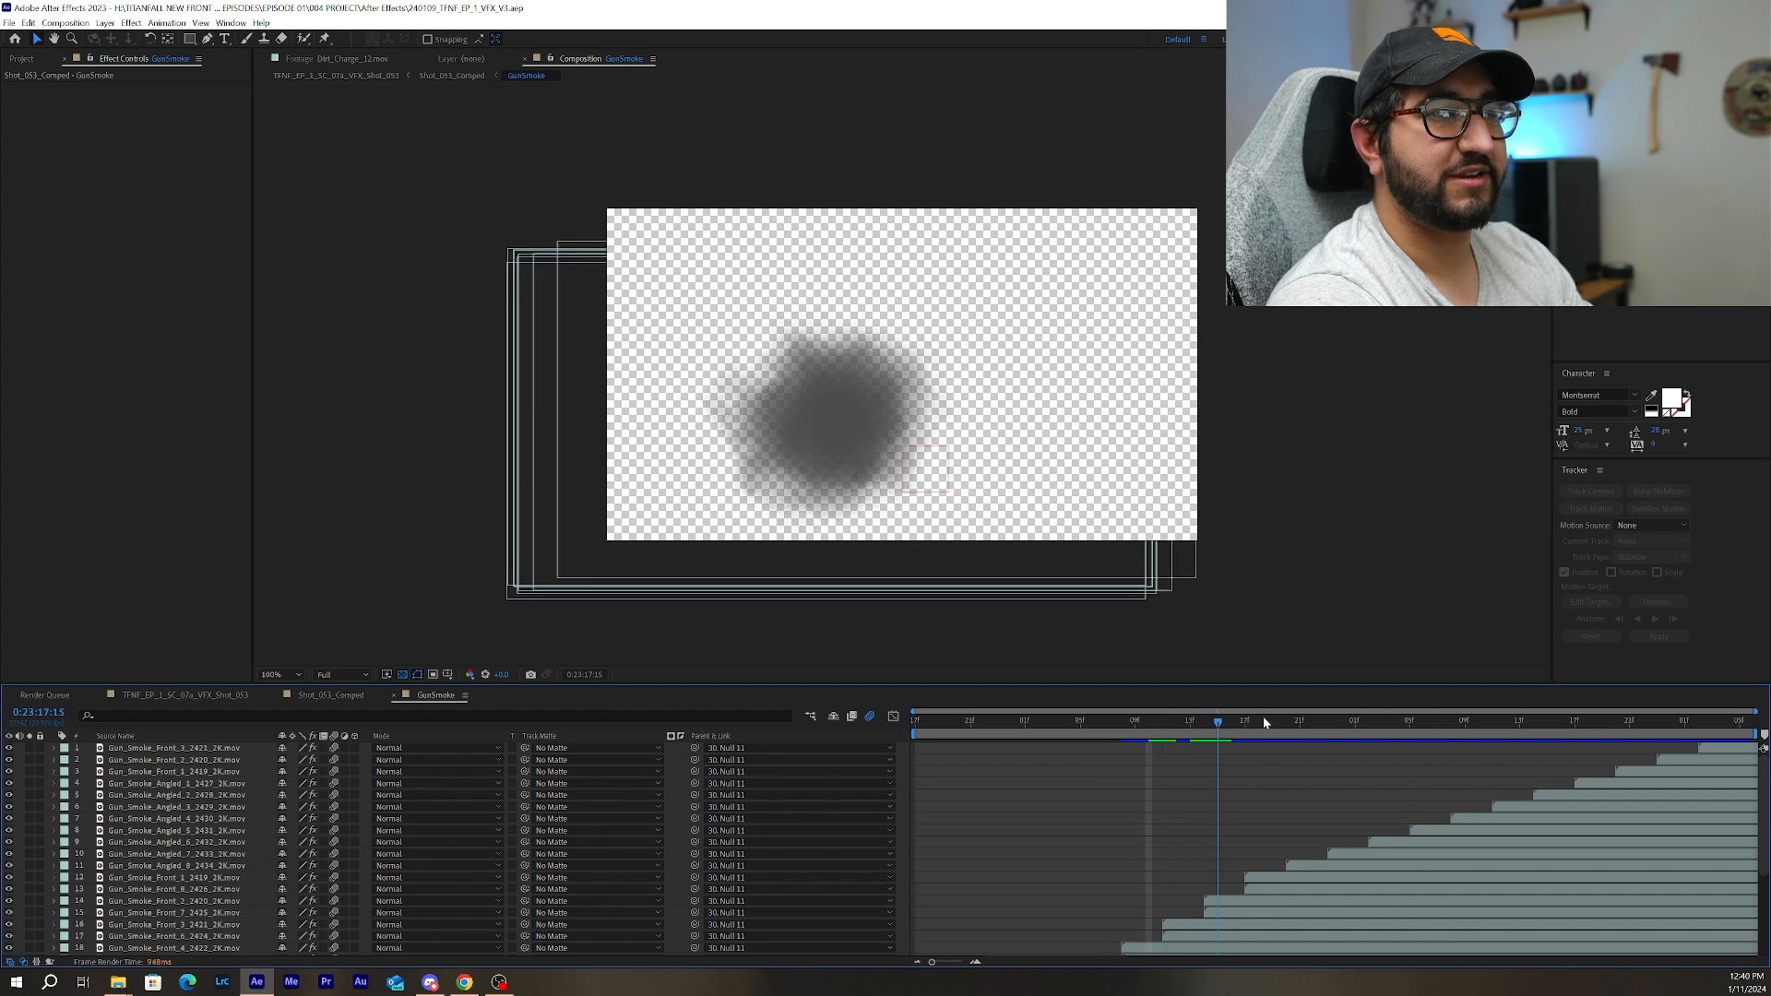
pyautogui.moveTo(1670, 721); pyautogui.dragTo(839, 749)
pyautogui.press('space')
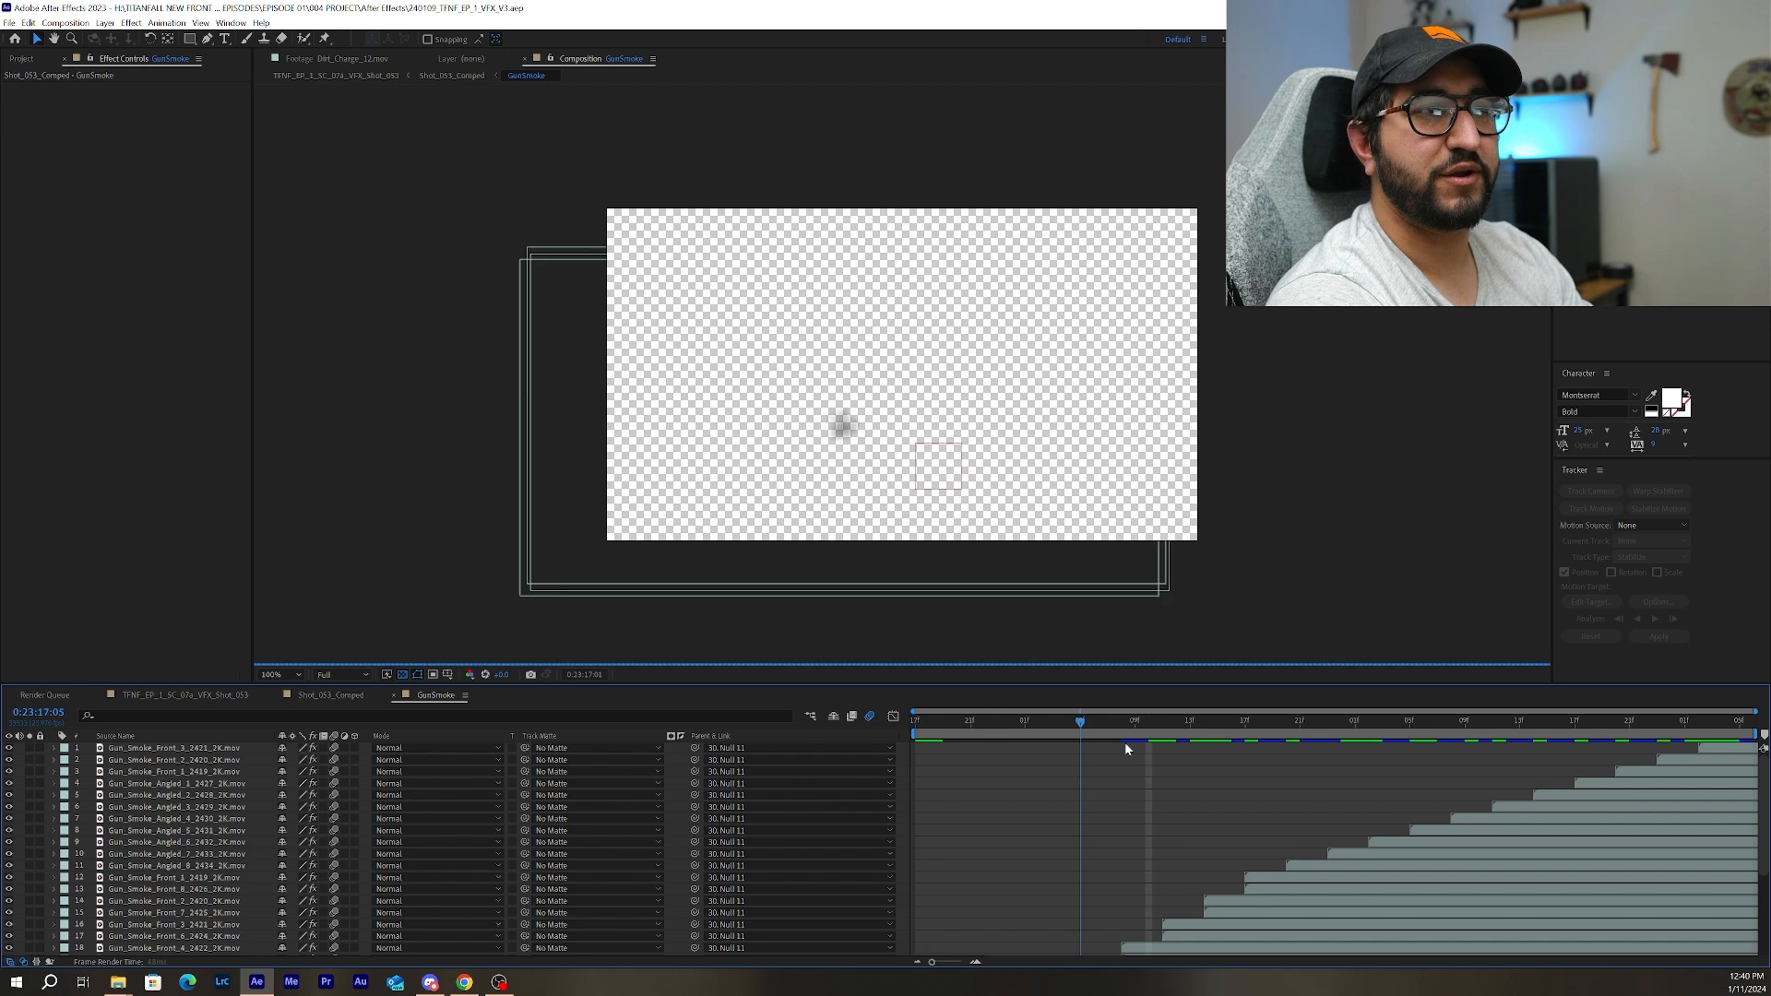
pyautogui.scroll(-1, 1068, 786)
pyautogui.scroll(-3, 1068, 786)
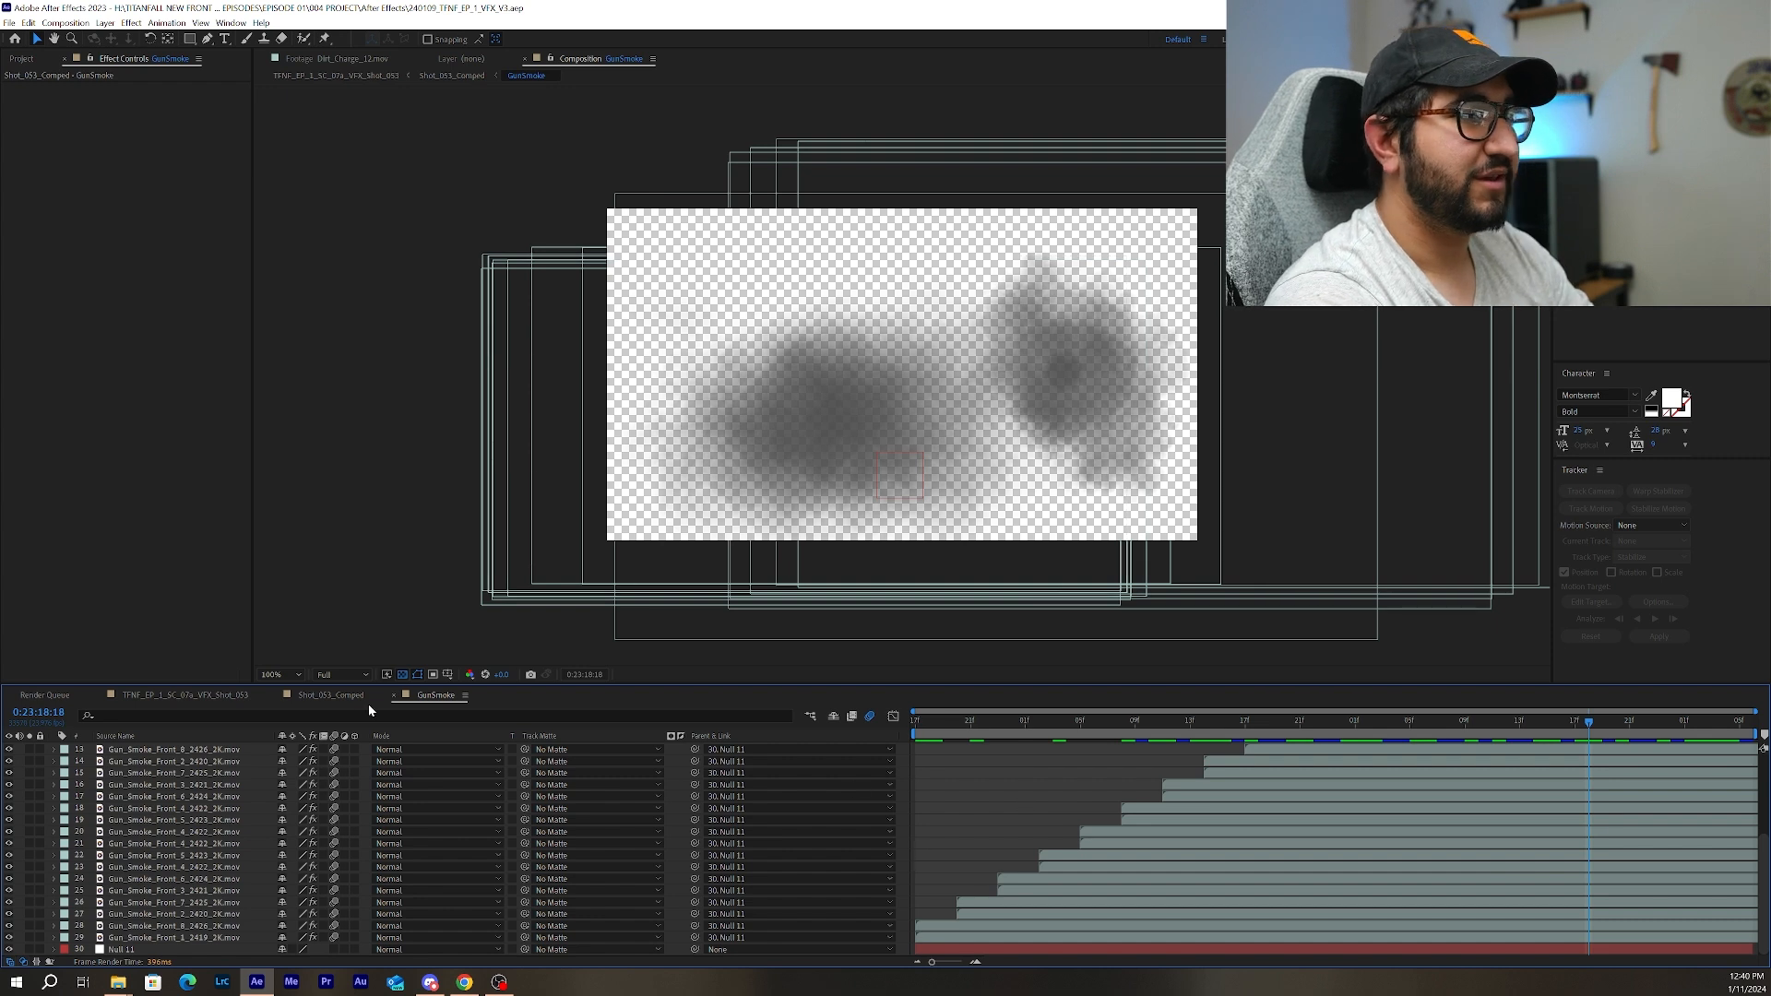
# Return to the Shot_053_Comped composition and step through the explosion up to the muzzle flash at 0:23:17:11.
pyautogui.click(334, 698)
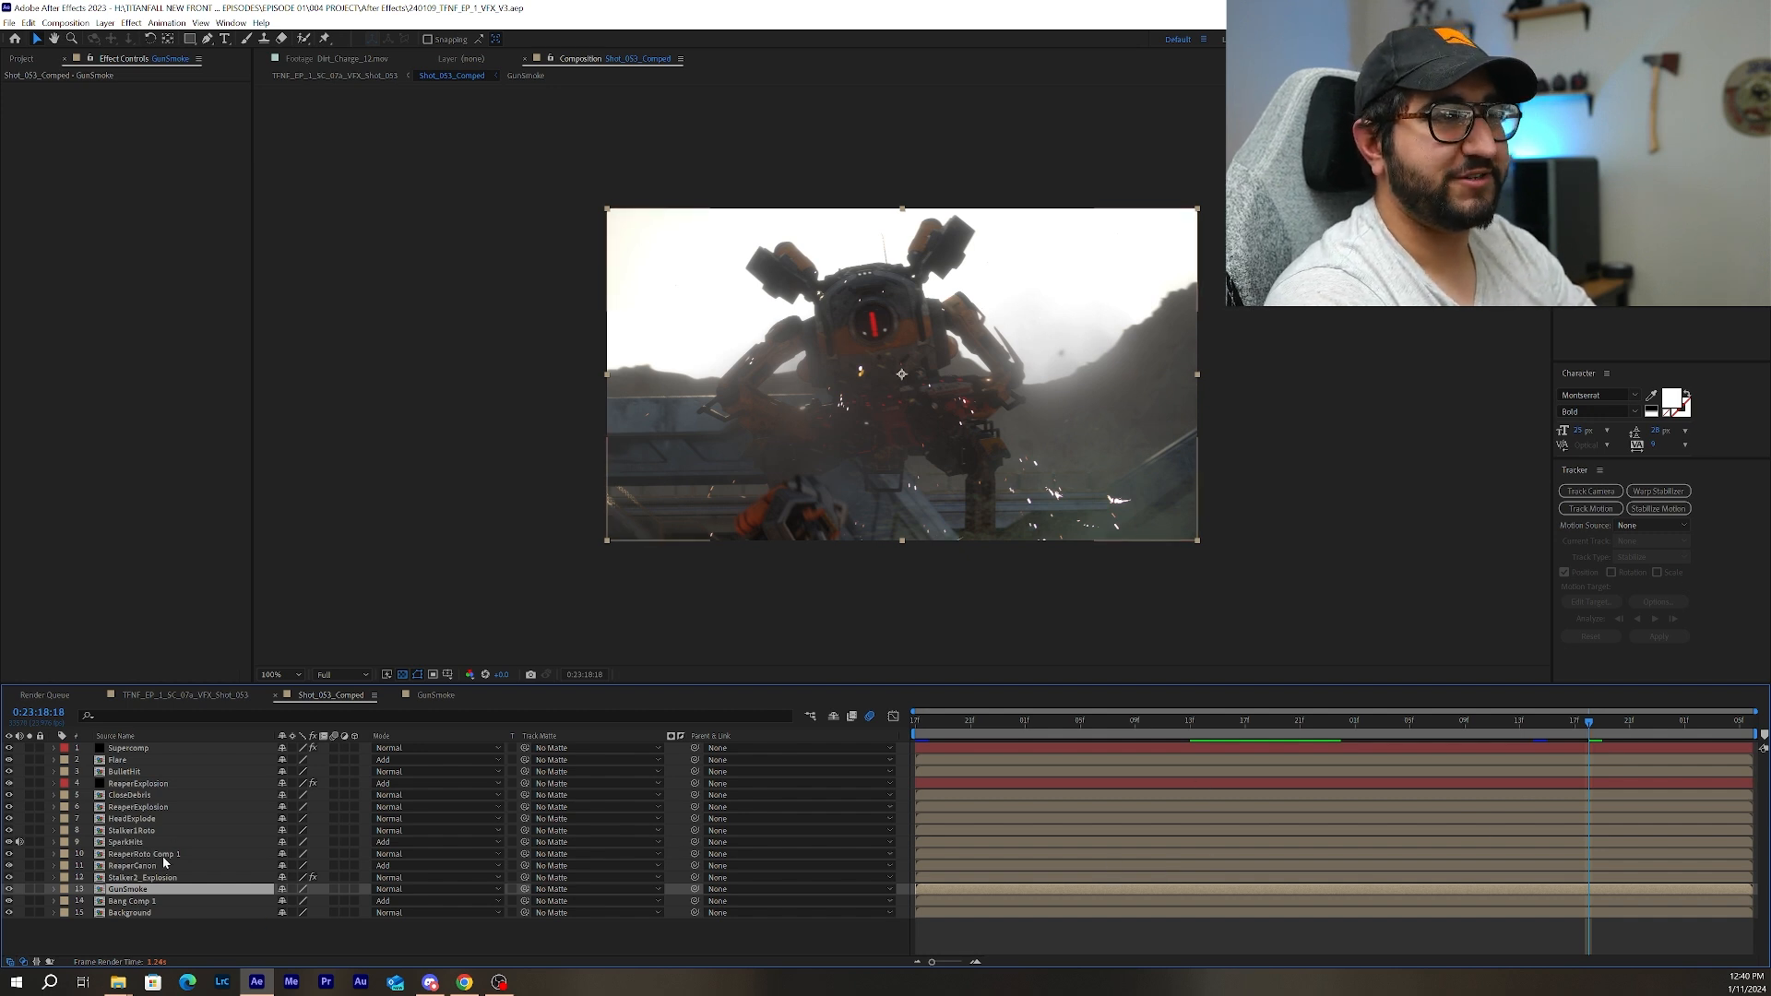
pyautogui.moveTo(1588, 722); pyautogui.dragTo(878, 746)
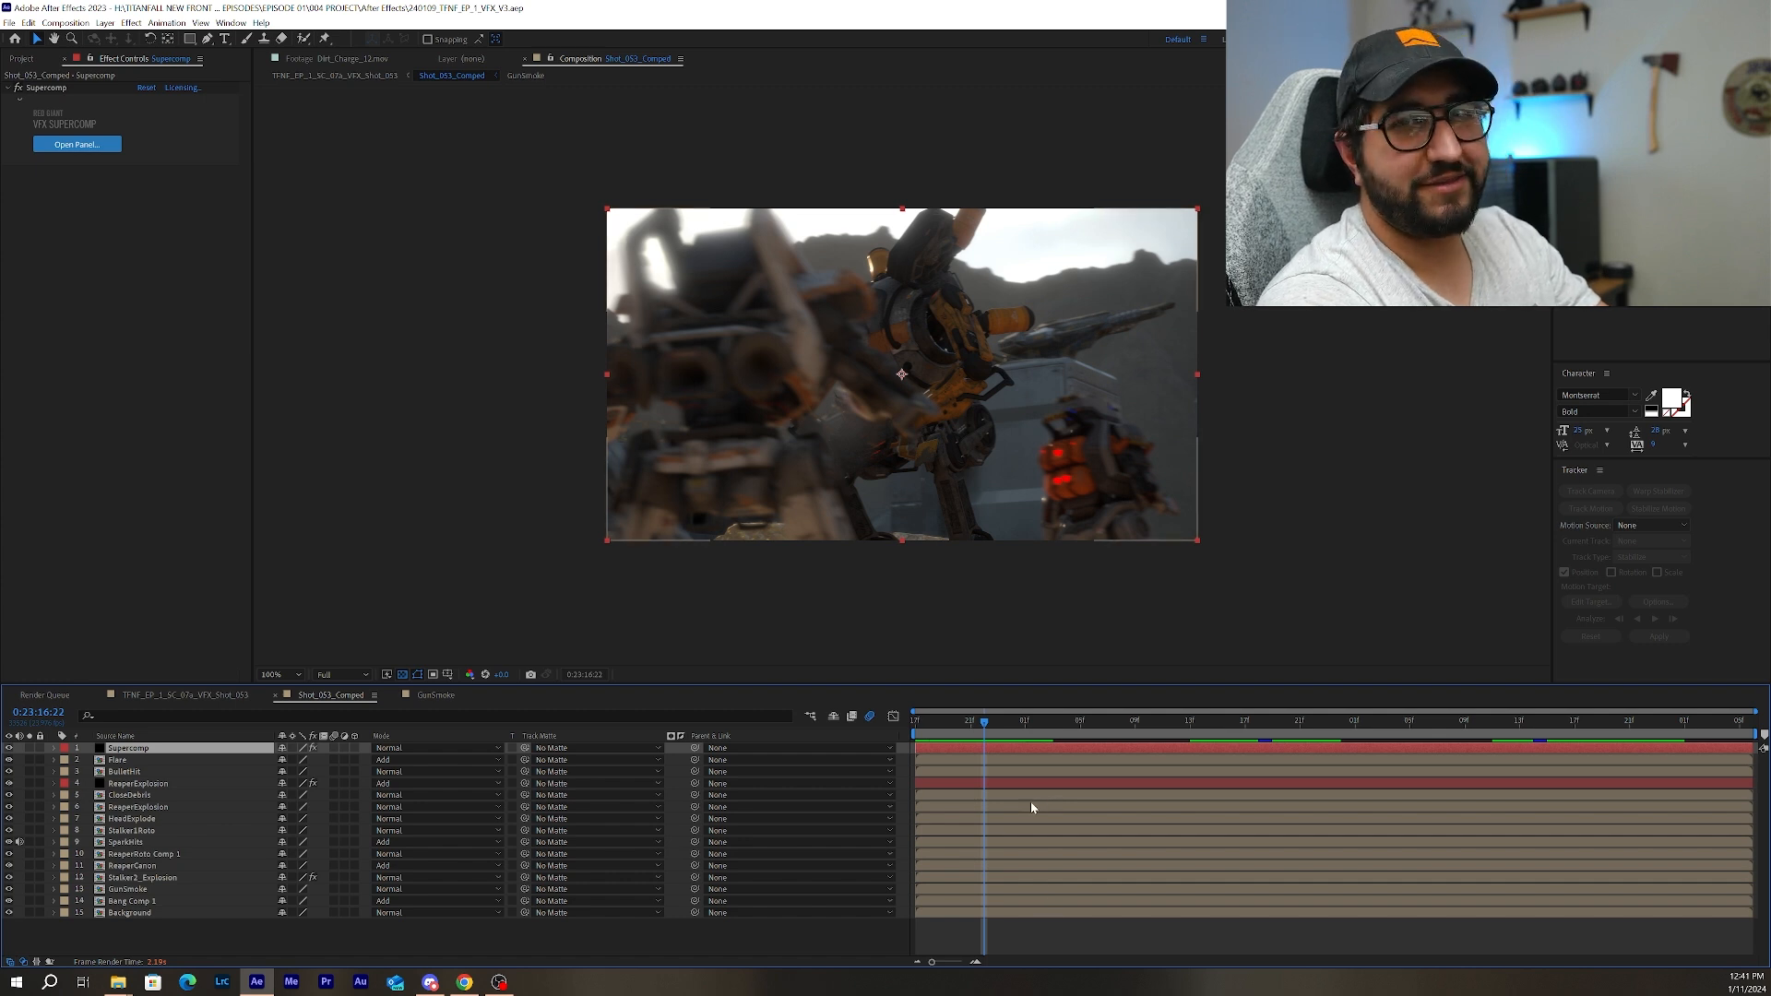
pyautogui.click(930, 727)
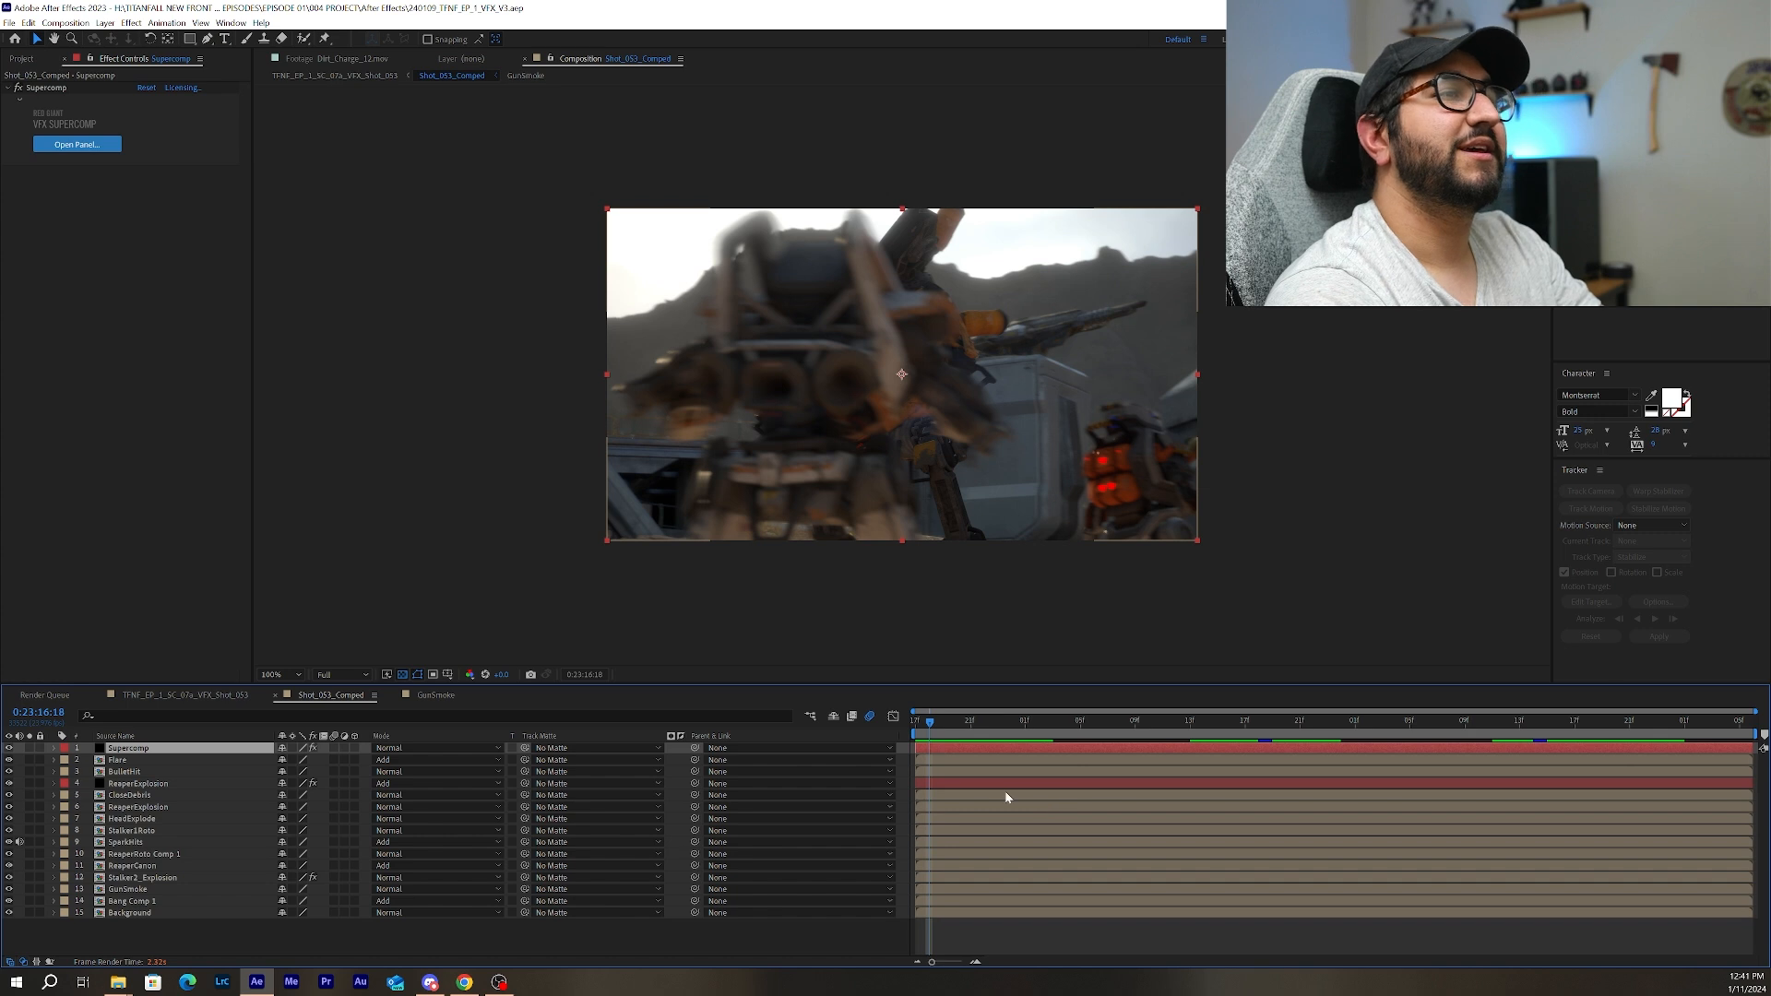
pyautogui.moveTo(960, 731); pyautogui.dragTo(1127, 741)
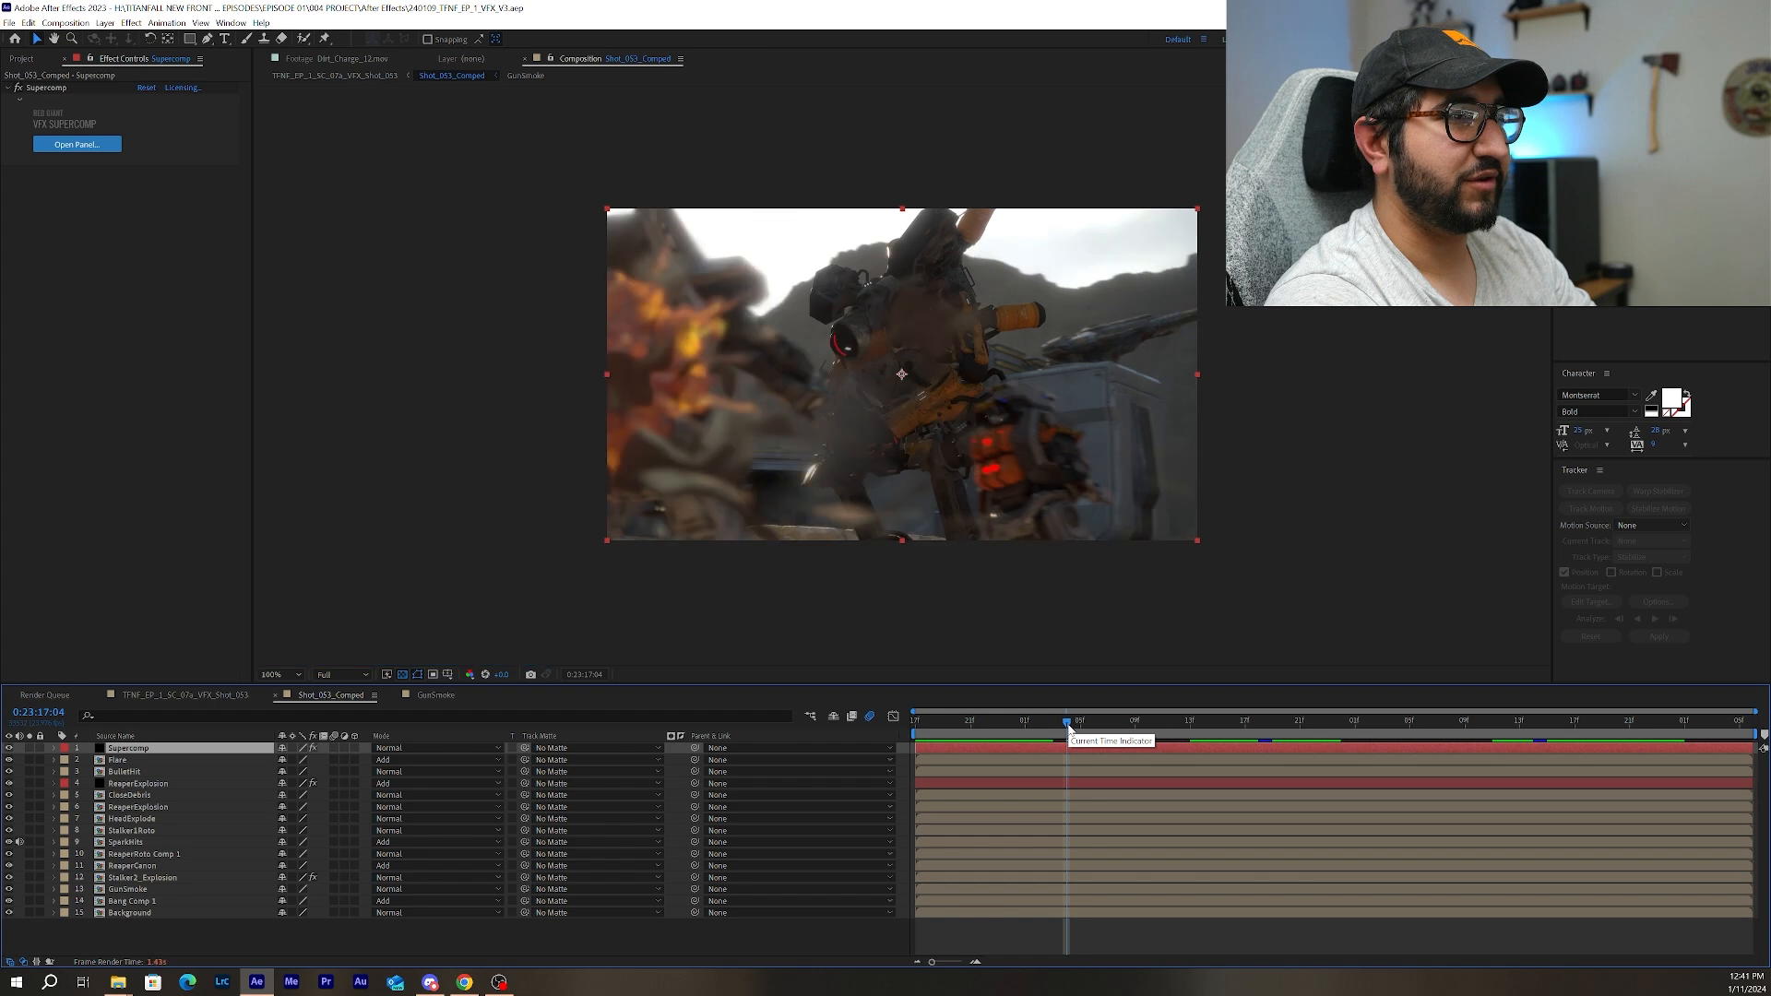
pyautogui.moveTo(1068, 728); pyautogui.dragTo(1100, 730)
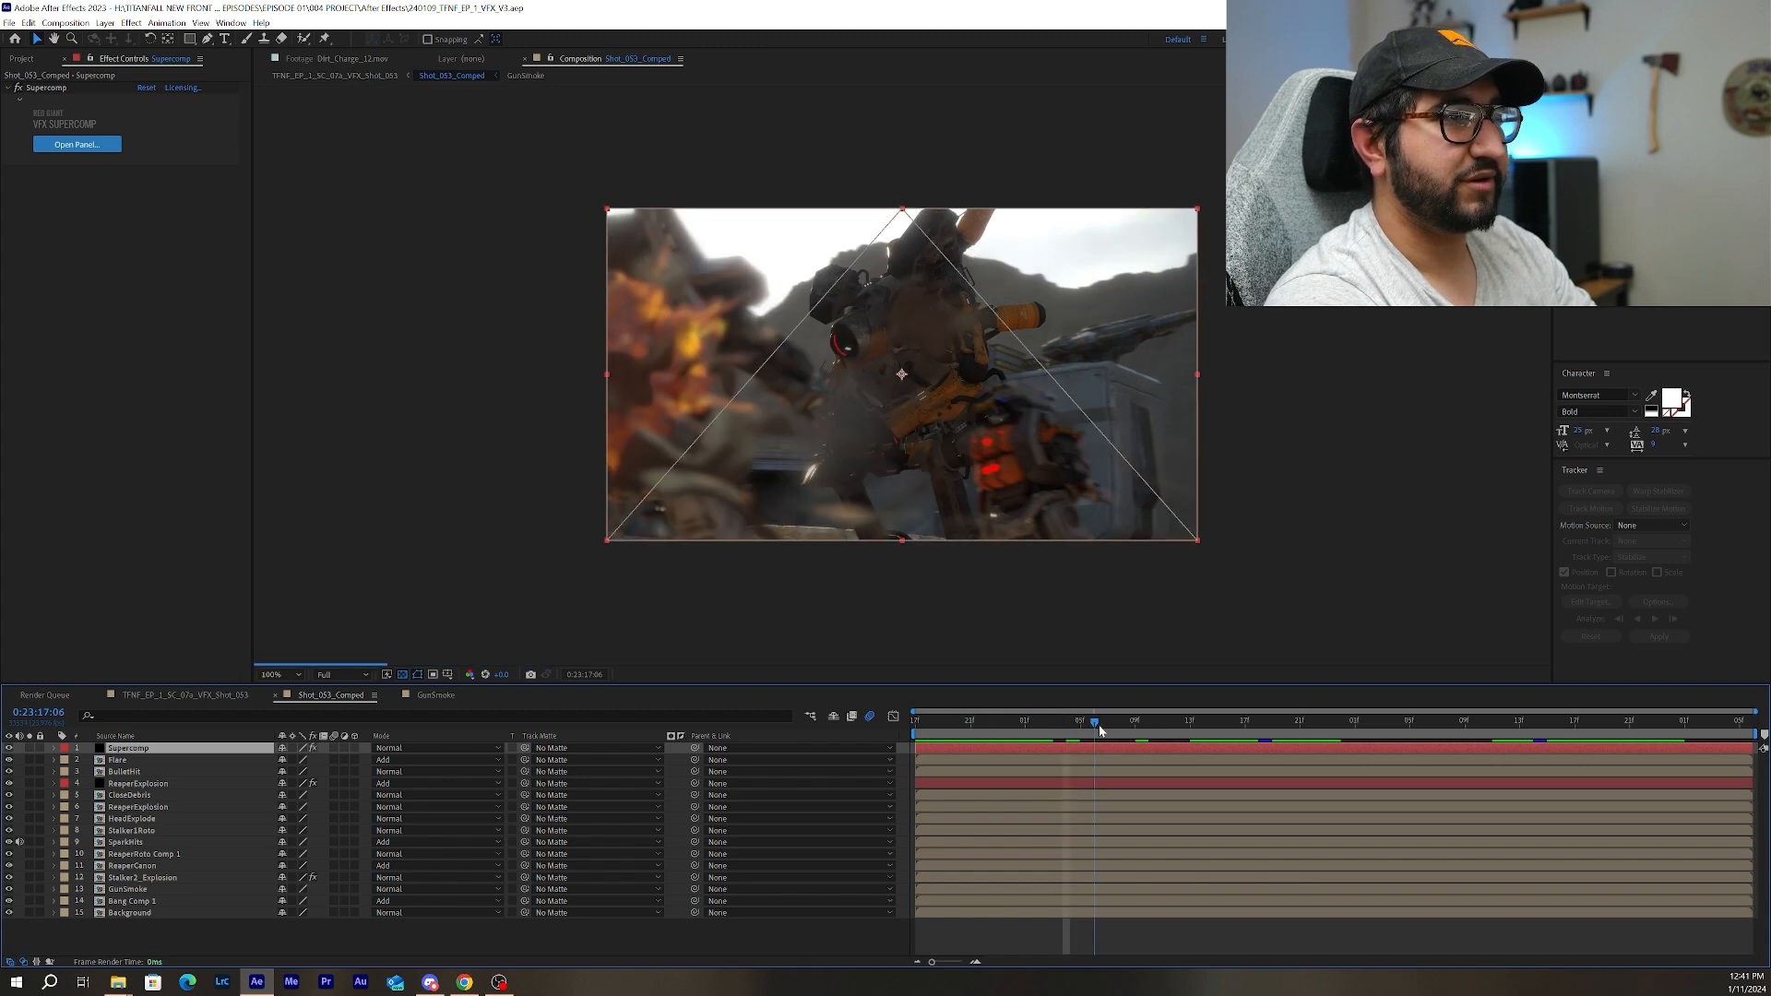
pyautogui.moveTo(1099, 730); pyautogui.dragTo(1123, 731)
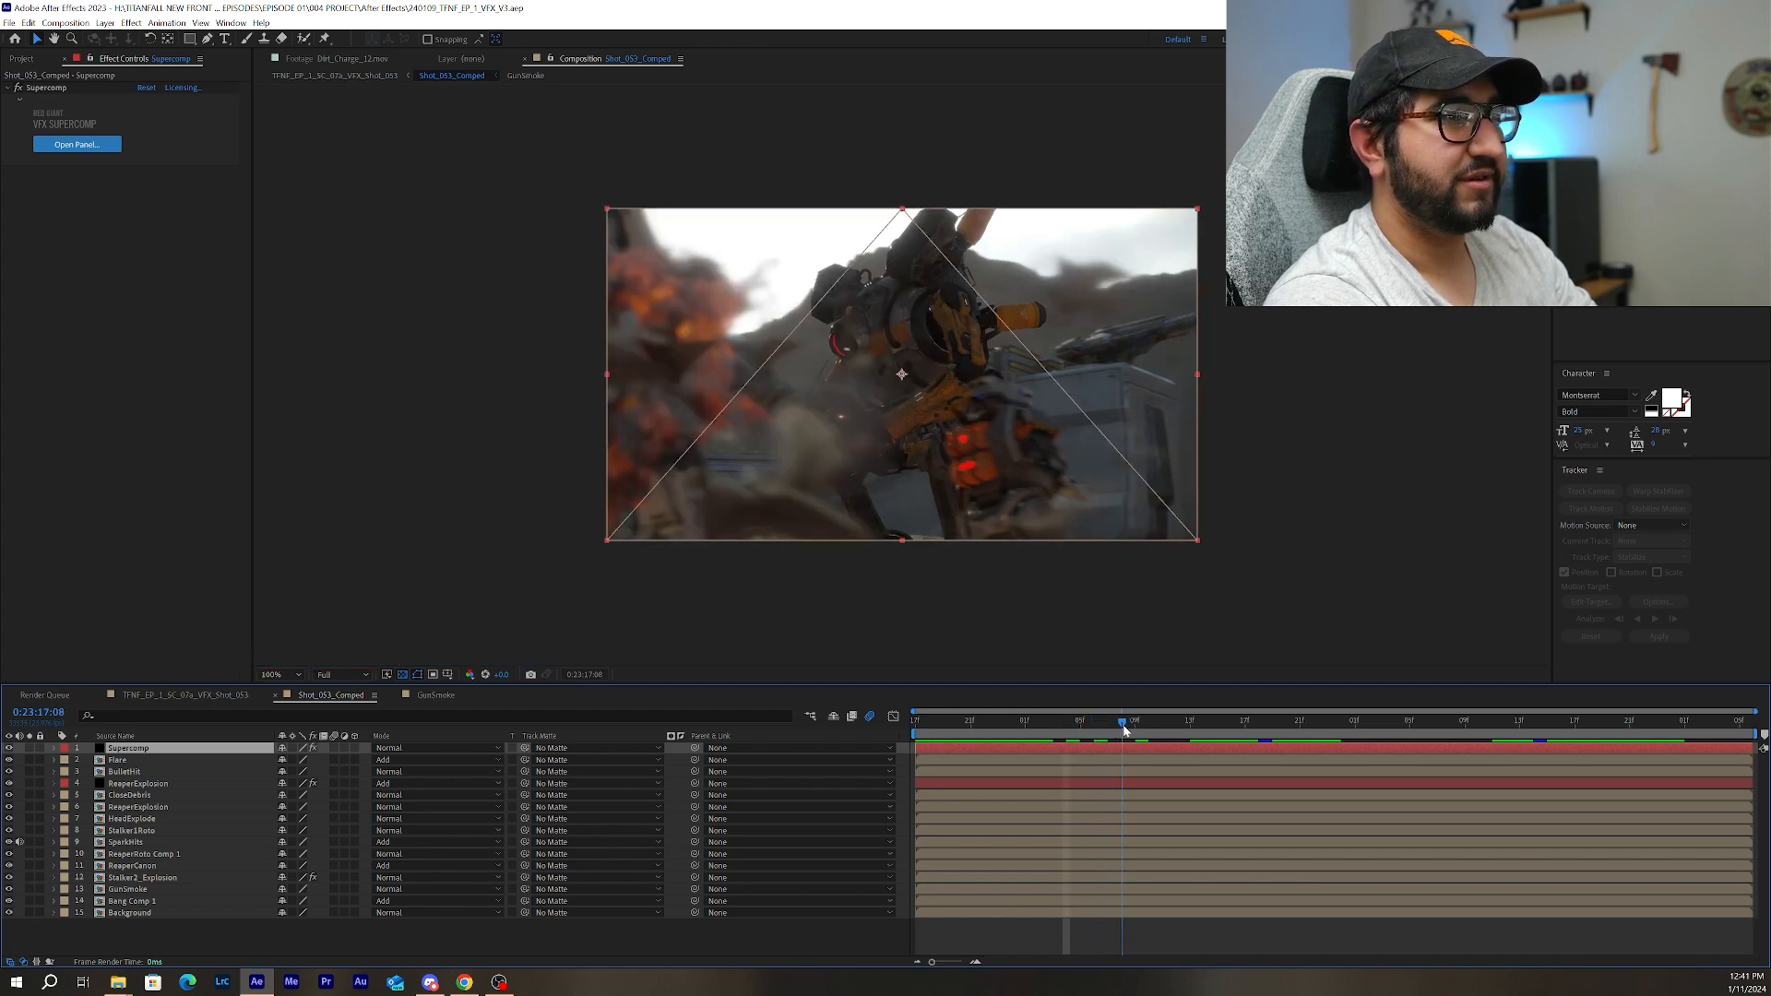
pyautogui.moveTo(1124, 731); pyautogui.dragTo(1146, 734)
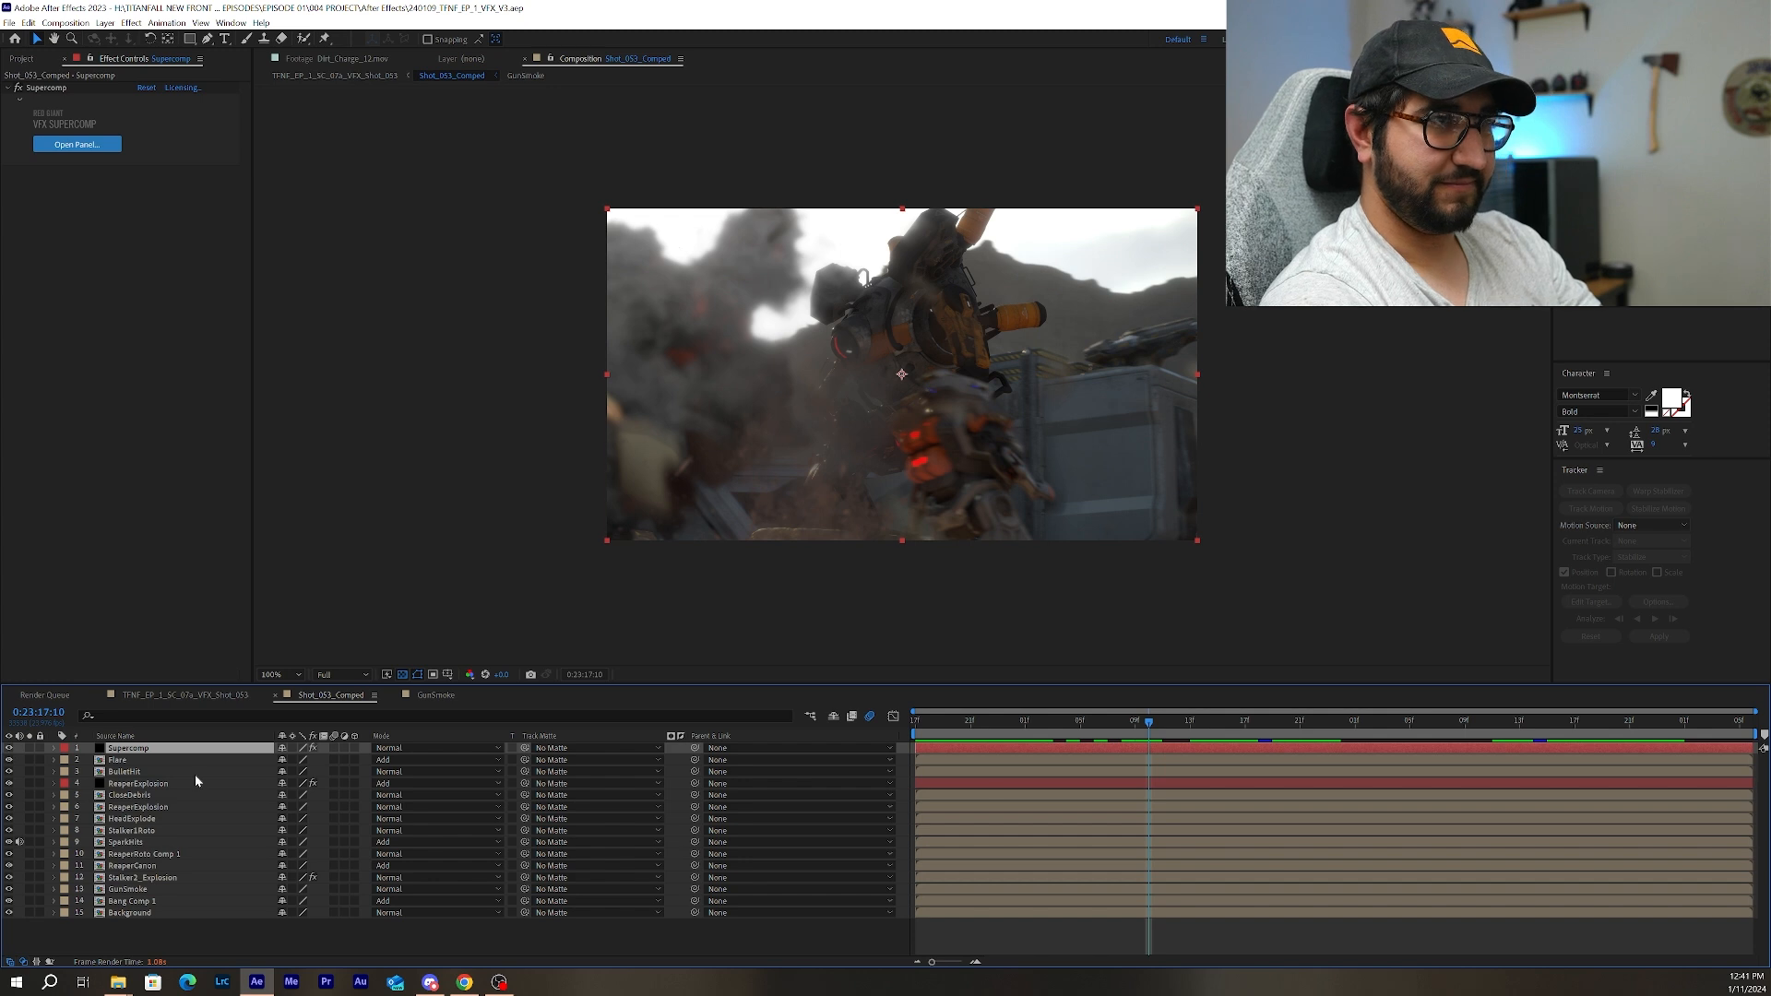
pyautogui.moveTo(1149, 721); pyautogui.dragTo(1162, 724)
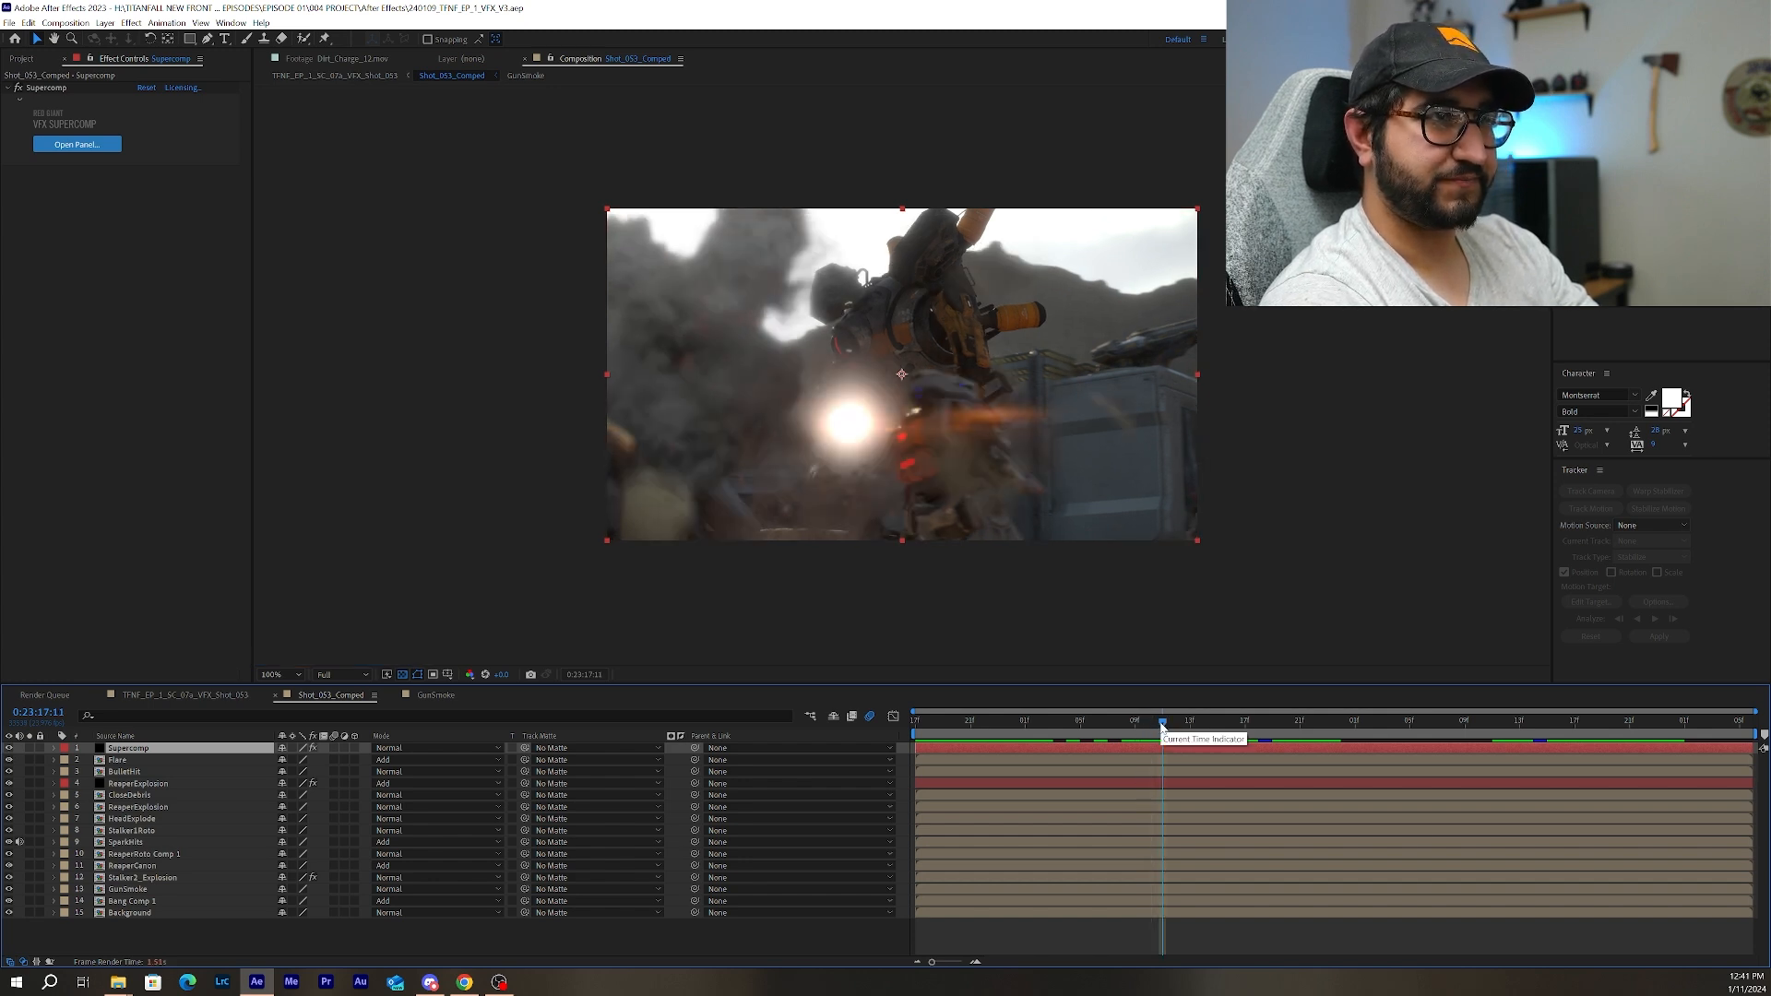
# Compare the shot with the Supercomp layer hidden and shown, at 0:23:17:11 and at 0:23:17:19.
pyautogui.click(8, 749)
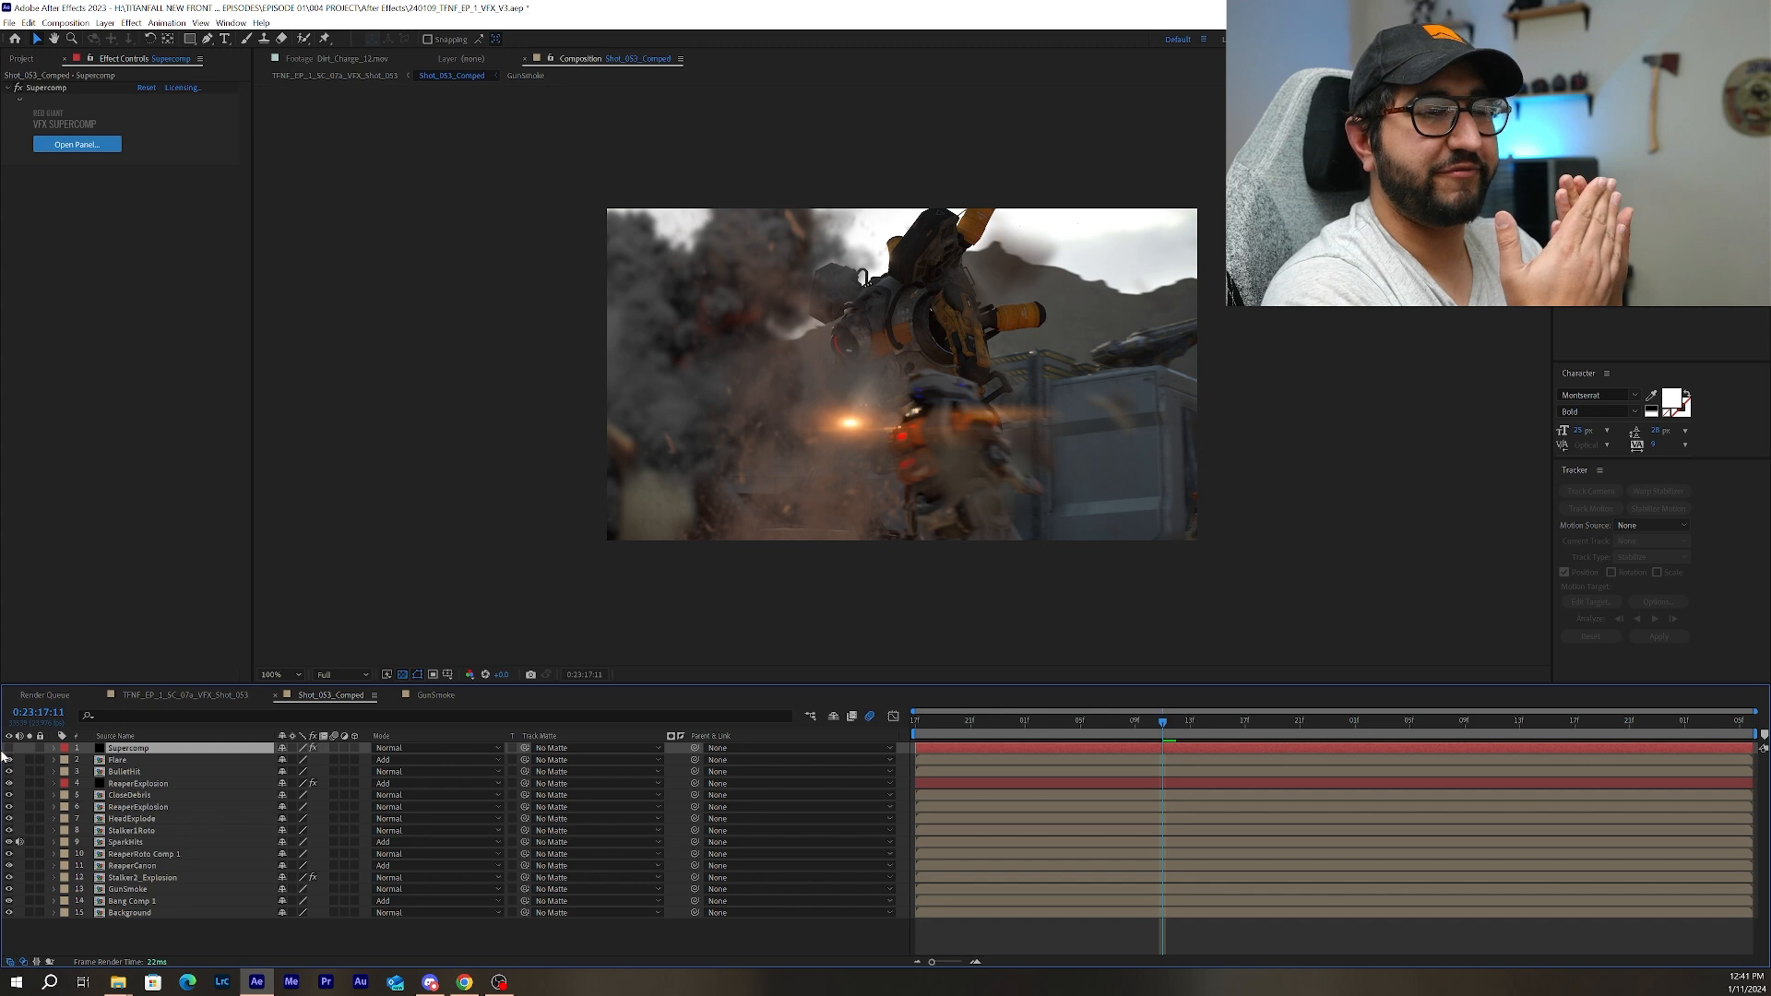
pyautogui.click(8, 748)
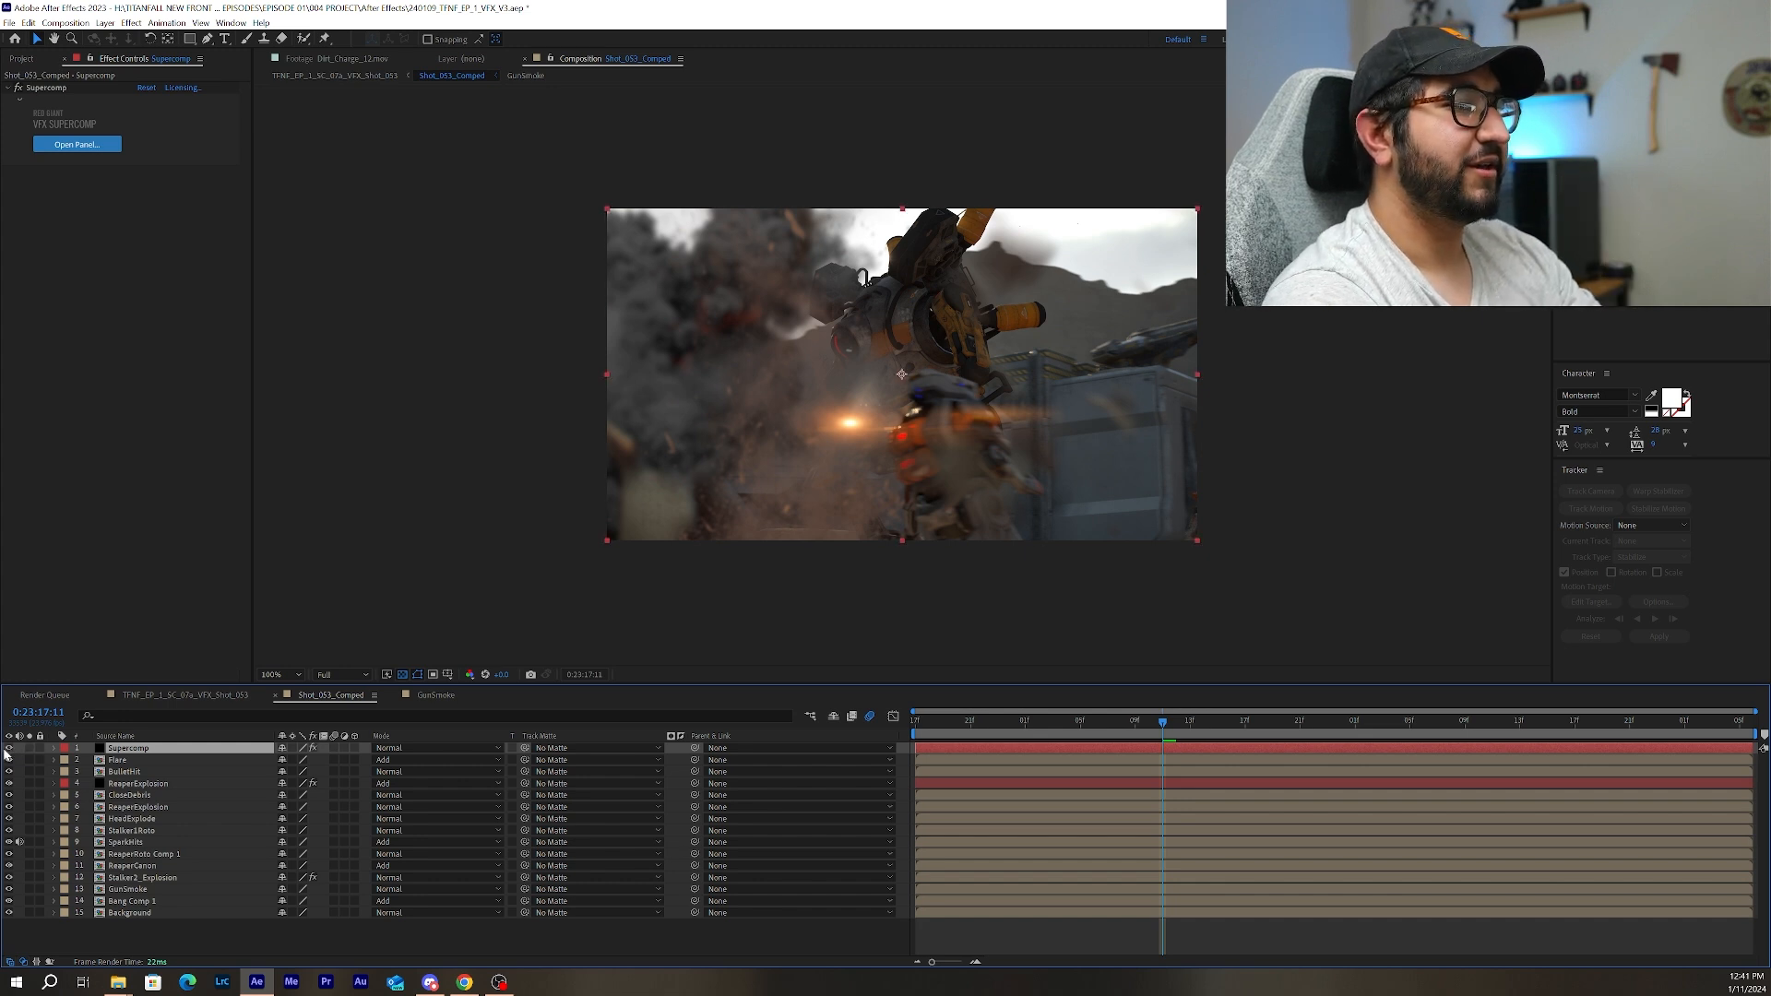
pyautogui.click(1189, 728)
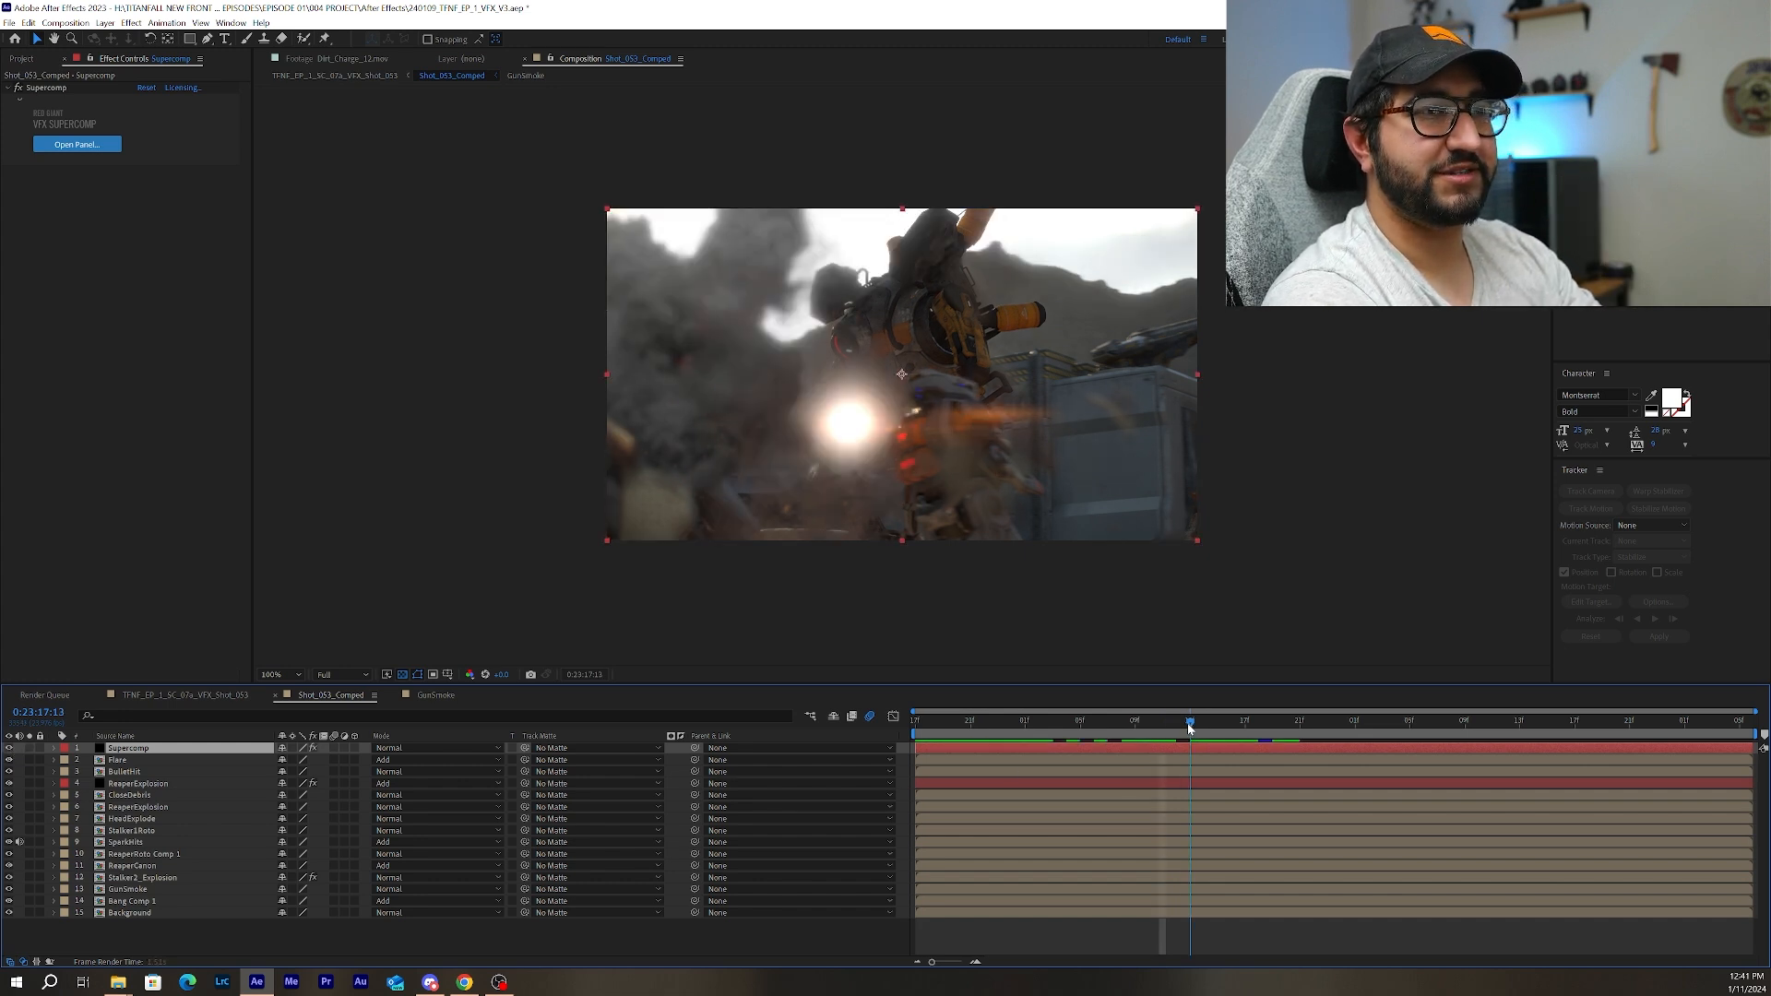
pyautogui.moveTo(1192, 728); pyautogui.dragTo(1274, 728)
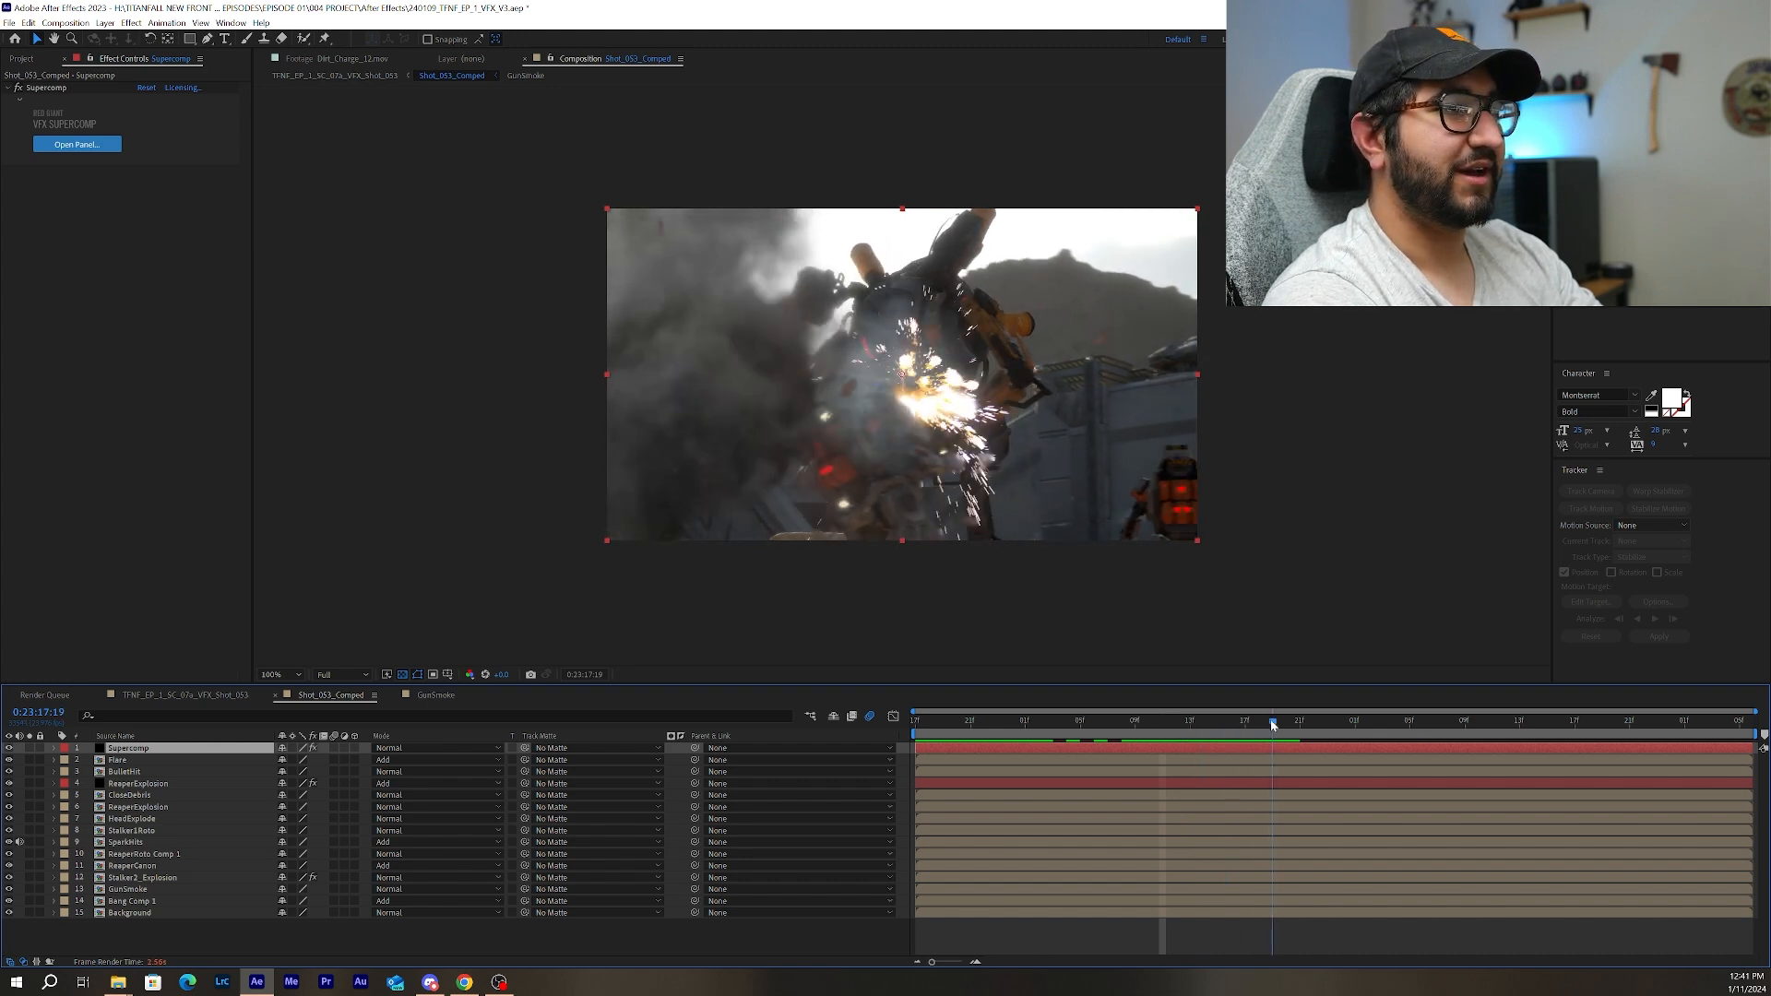
pyautogui.click(9, 748)
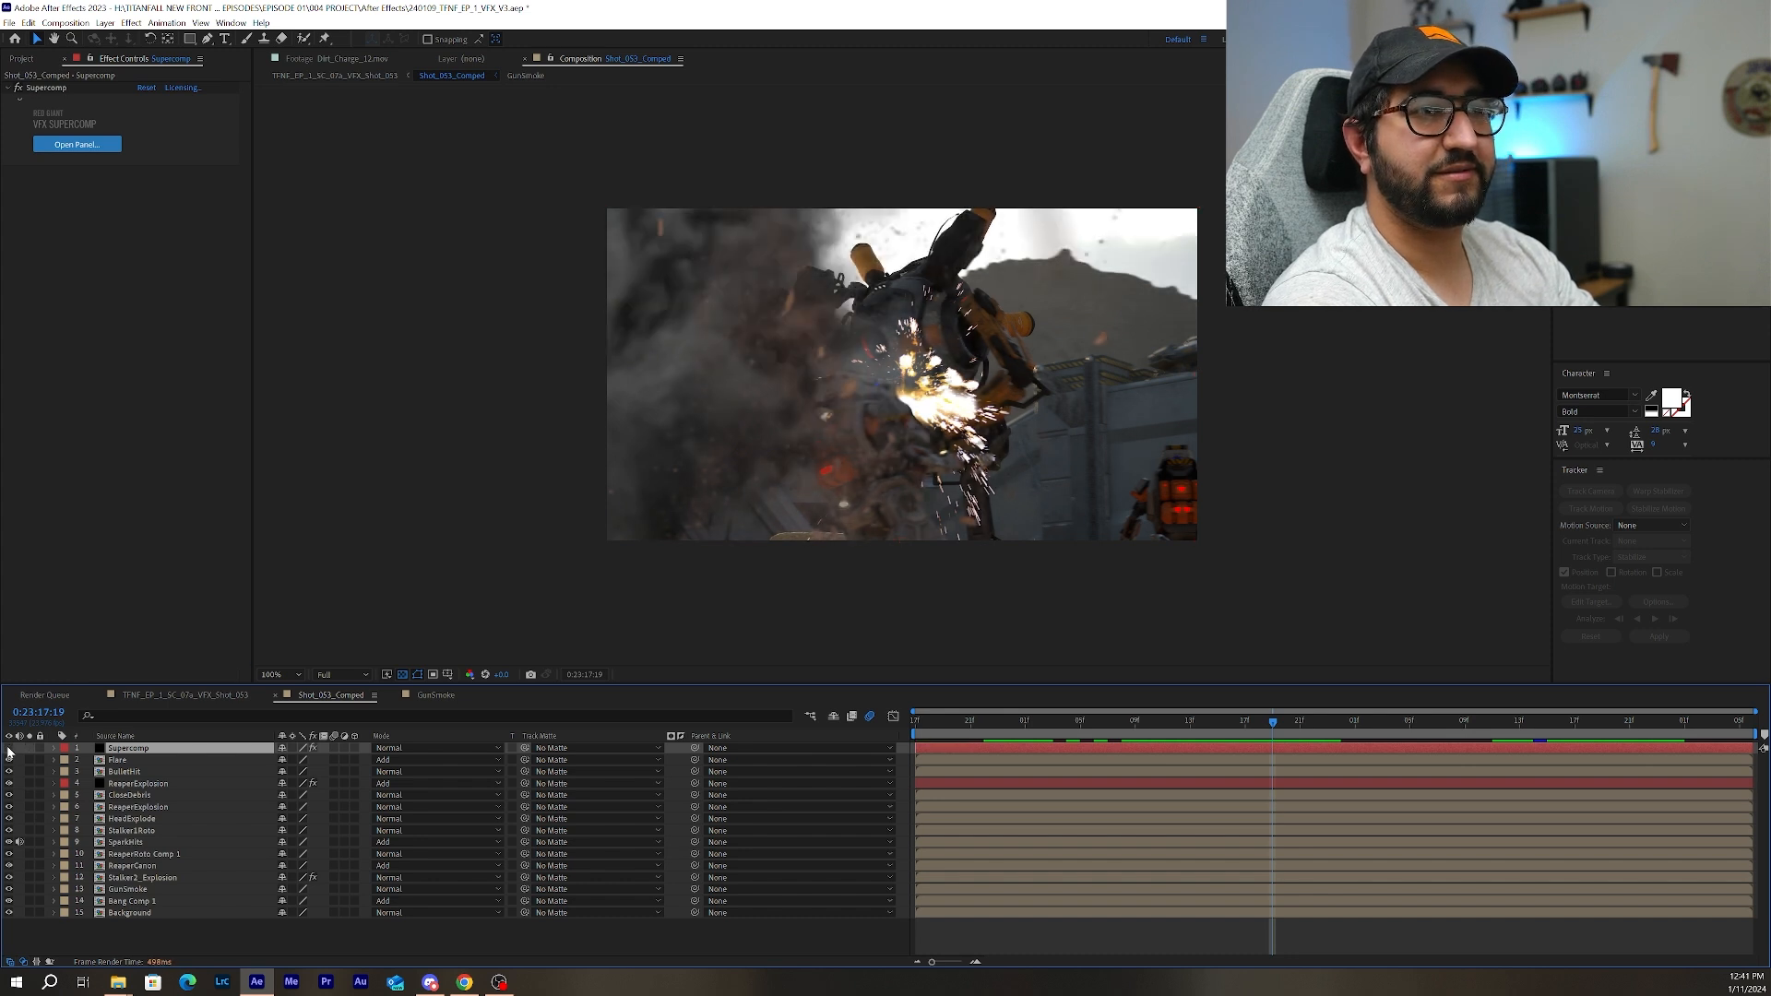
pyautogui.click(9, 748)
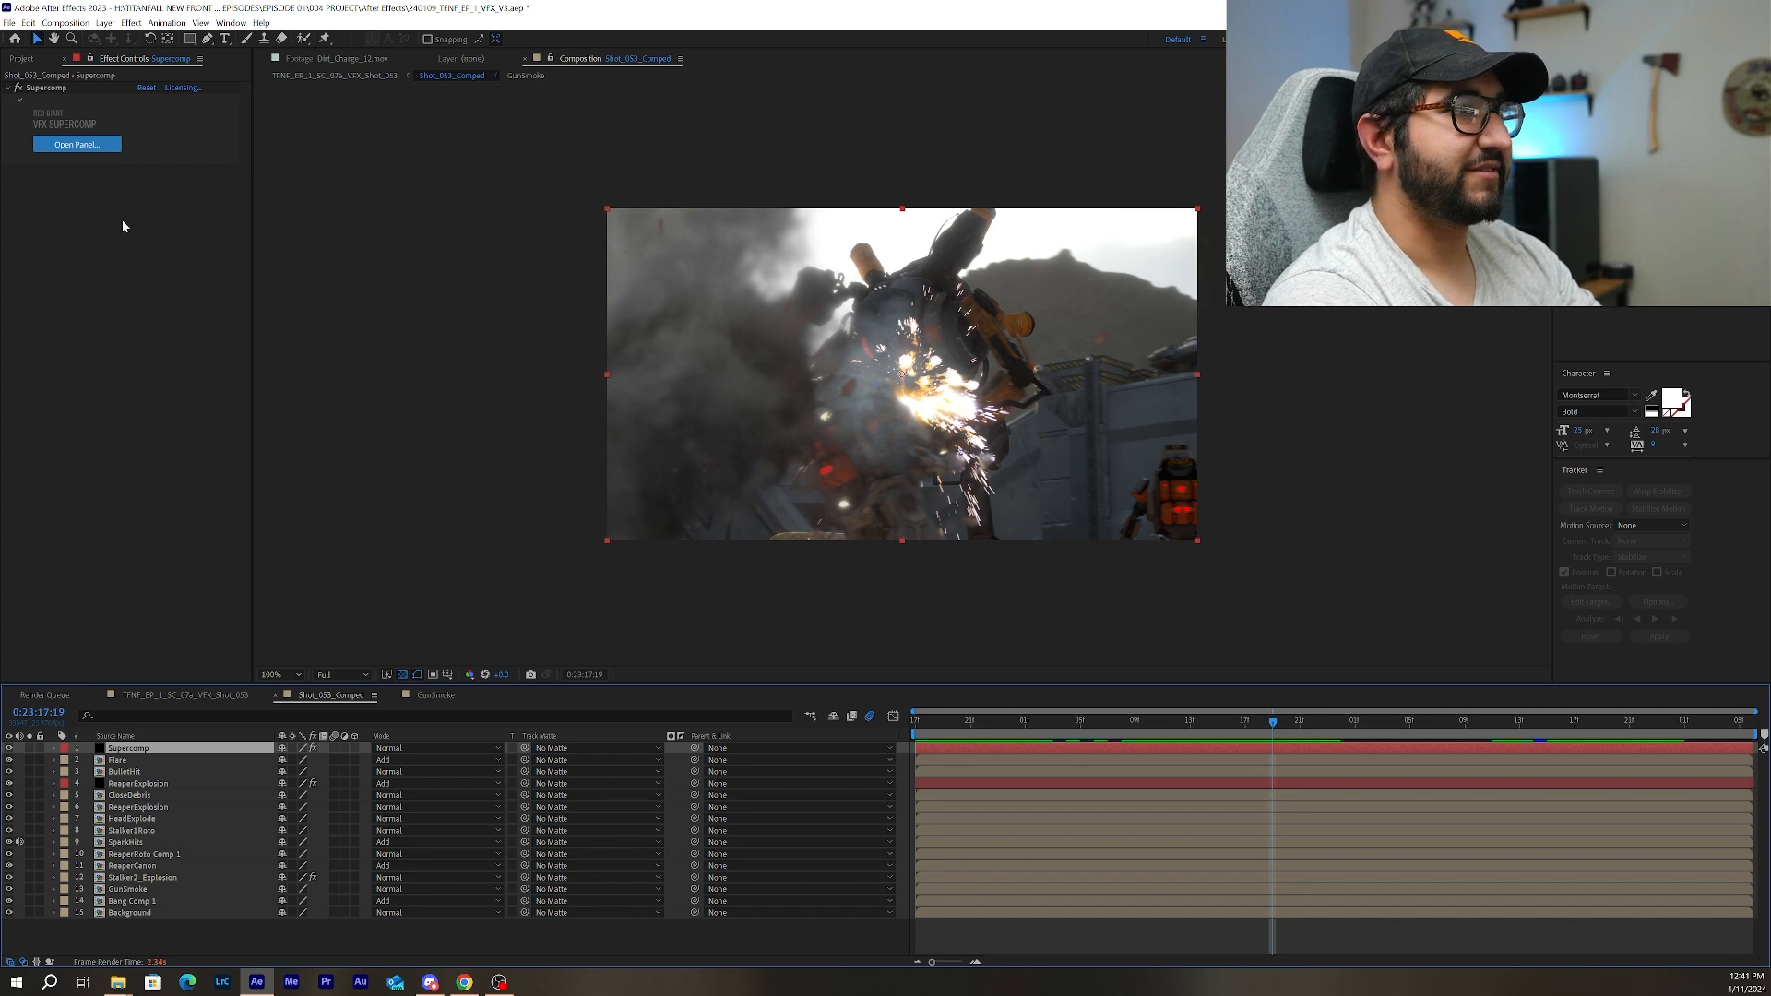
# Open the VFX Supercomp panel, review its layer stack, and display the smoky ReaperExplosion layer's colour correction settings.
pyautogui.click(77, 145)
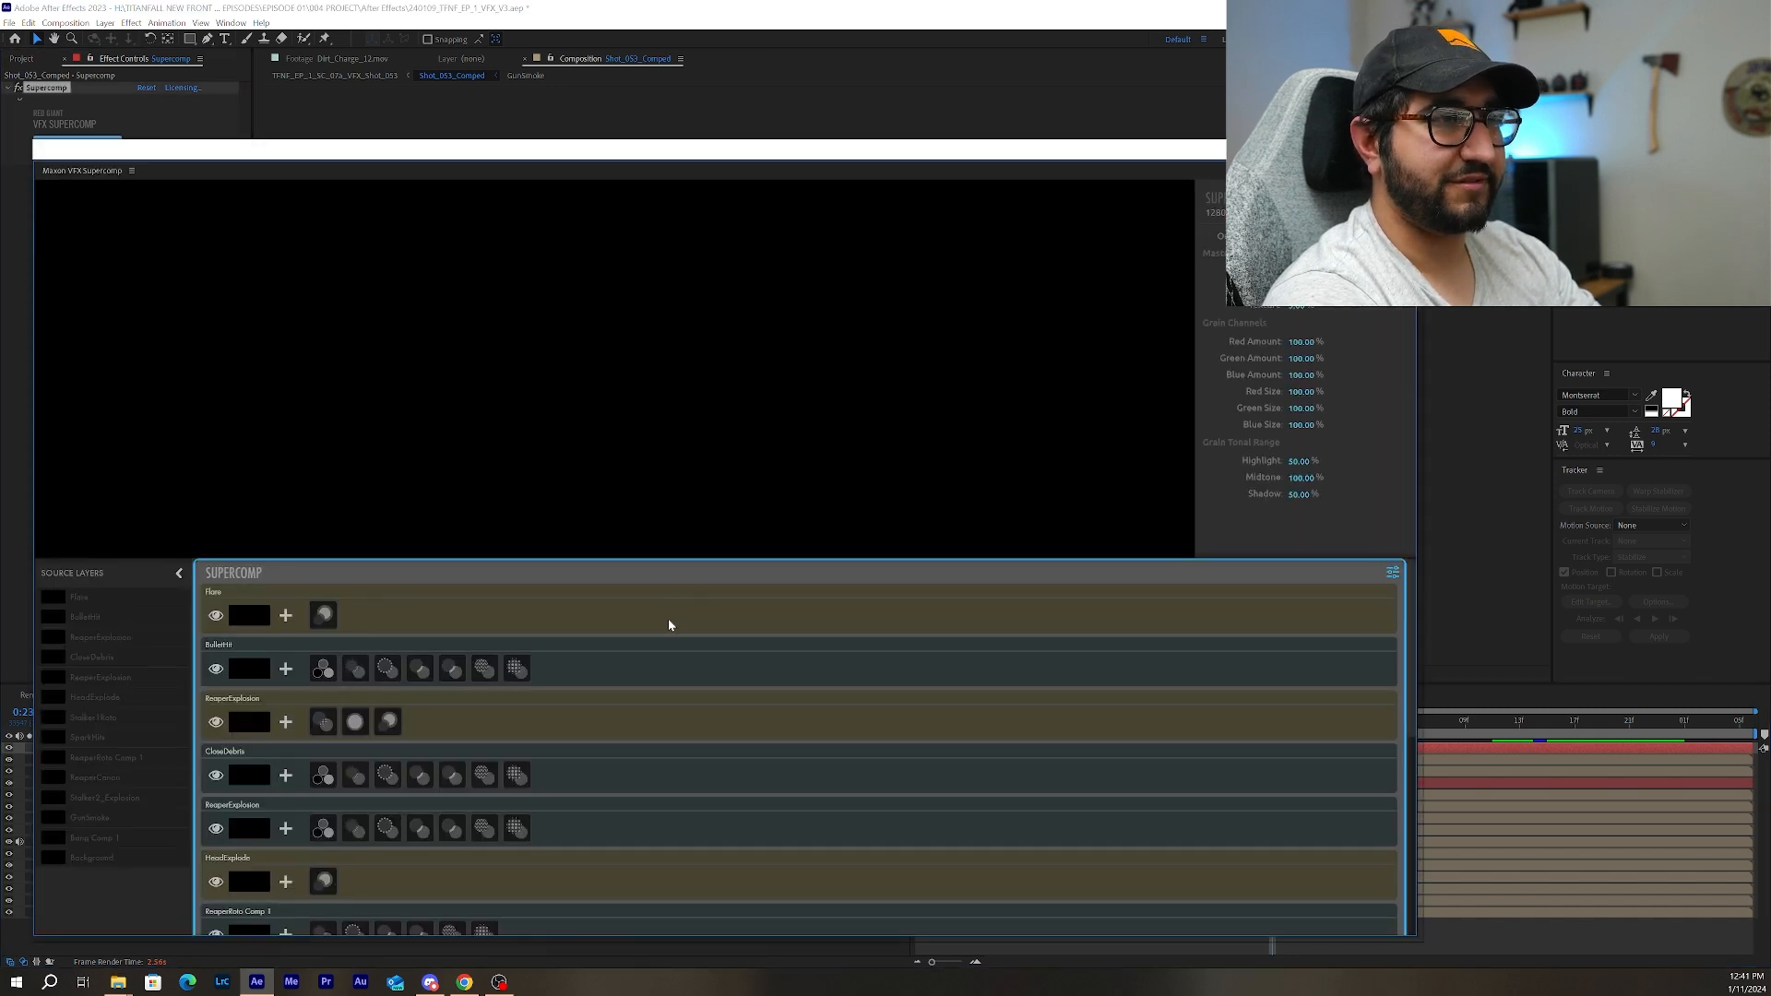
pyautogui.scroll(-6, 699, 756)
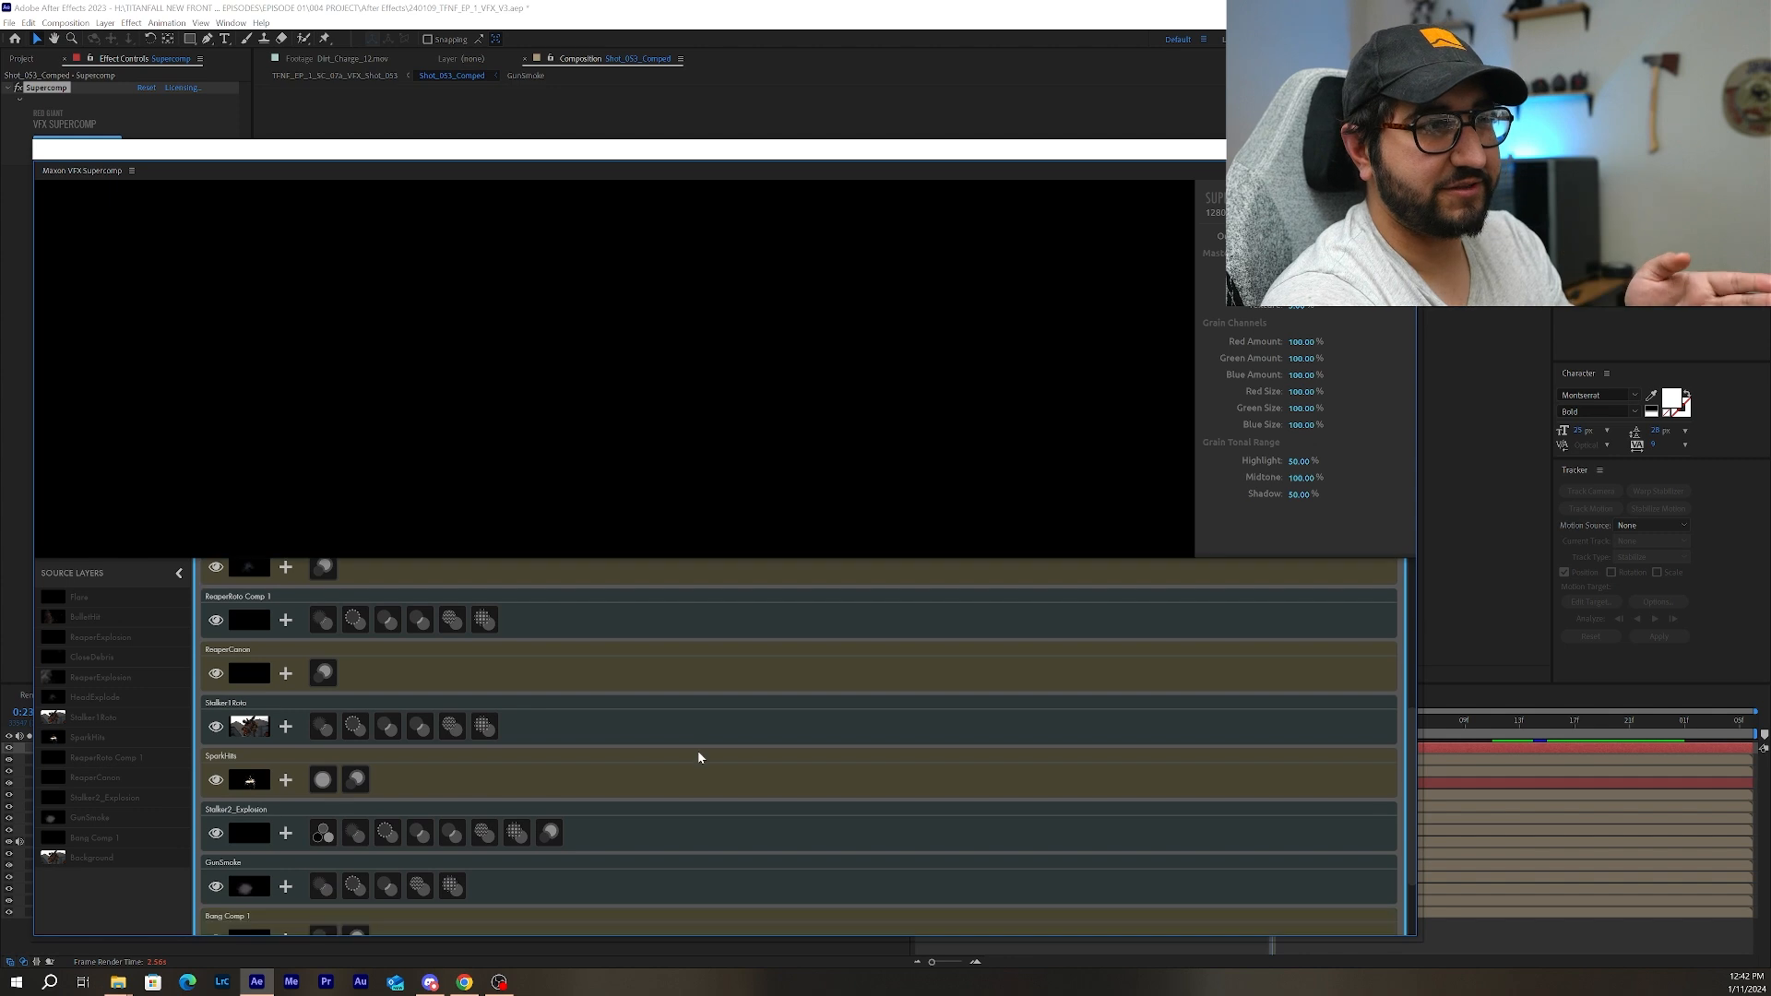
pyautogui.scroll(-2, 698, 750)
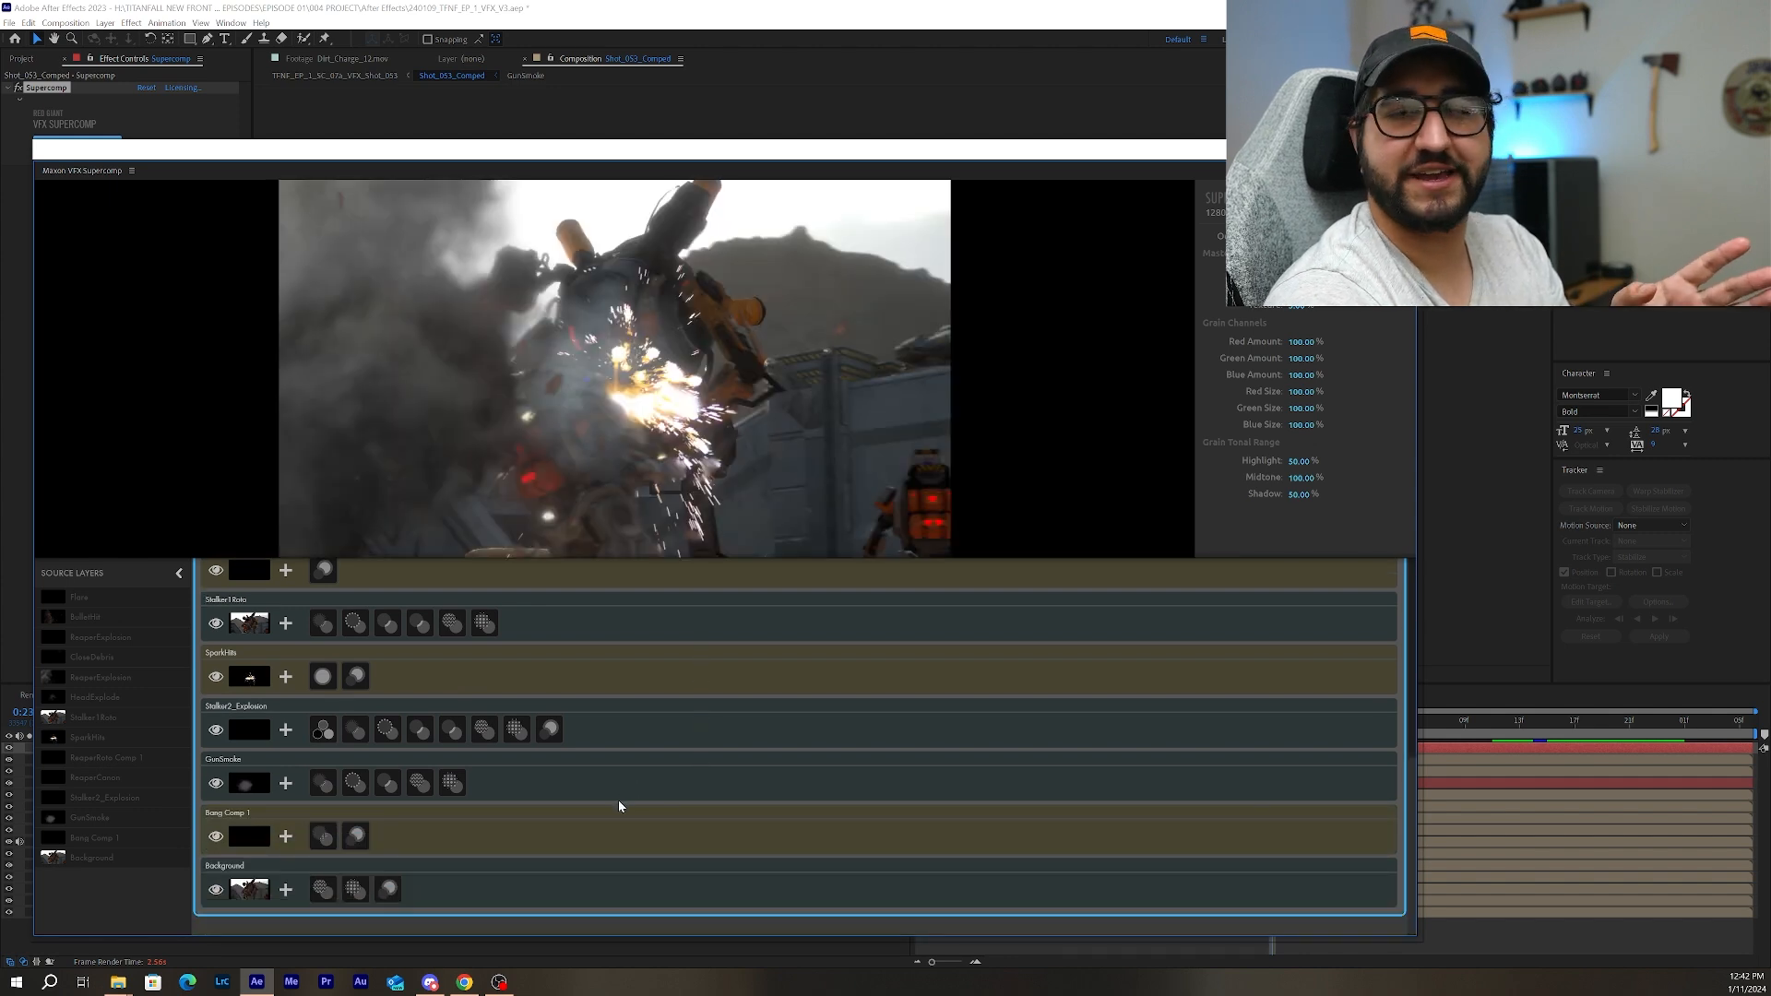
pyautogui.scroll(4, 474, 838)
pyautogui.scroll(2, 468, 839)
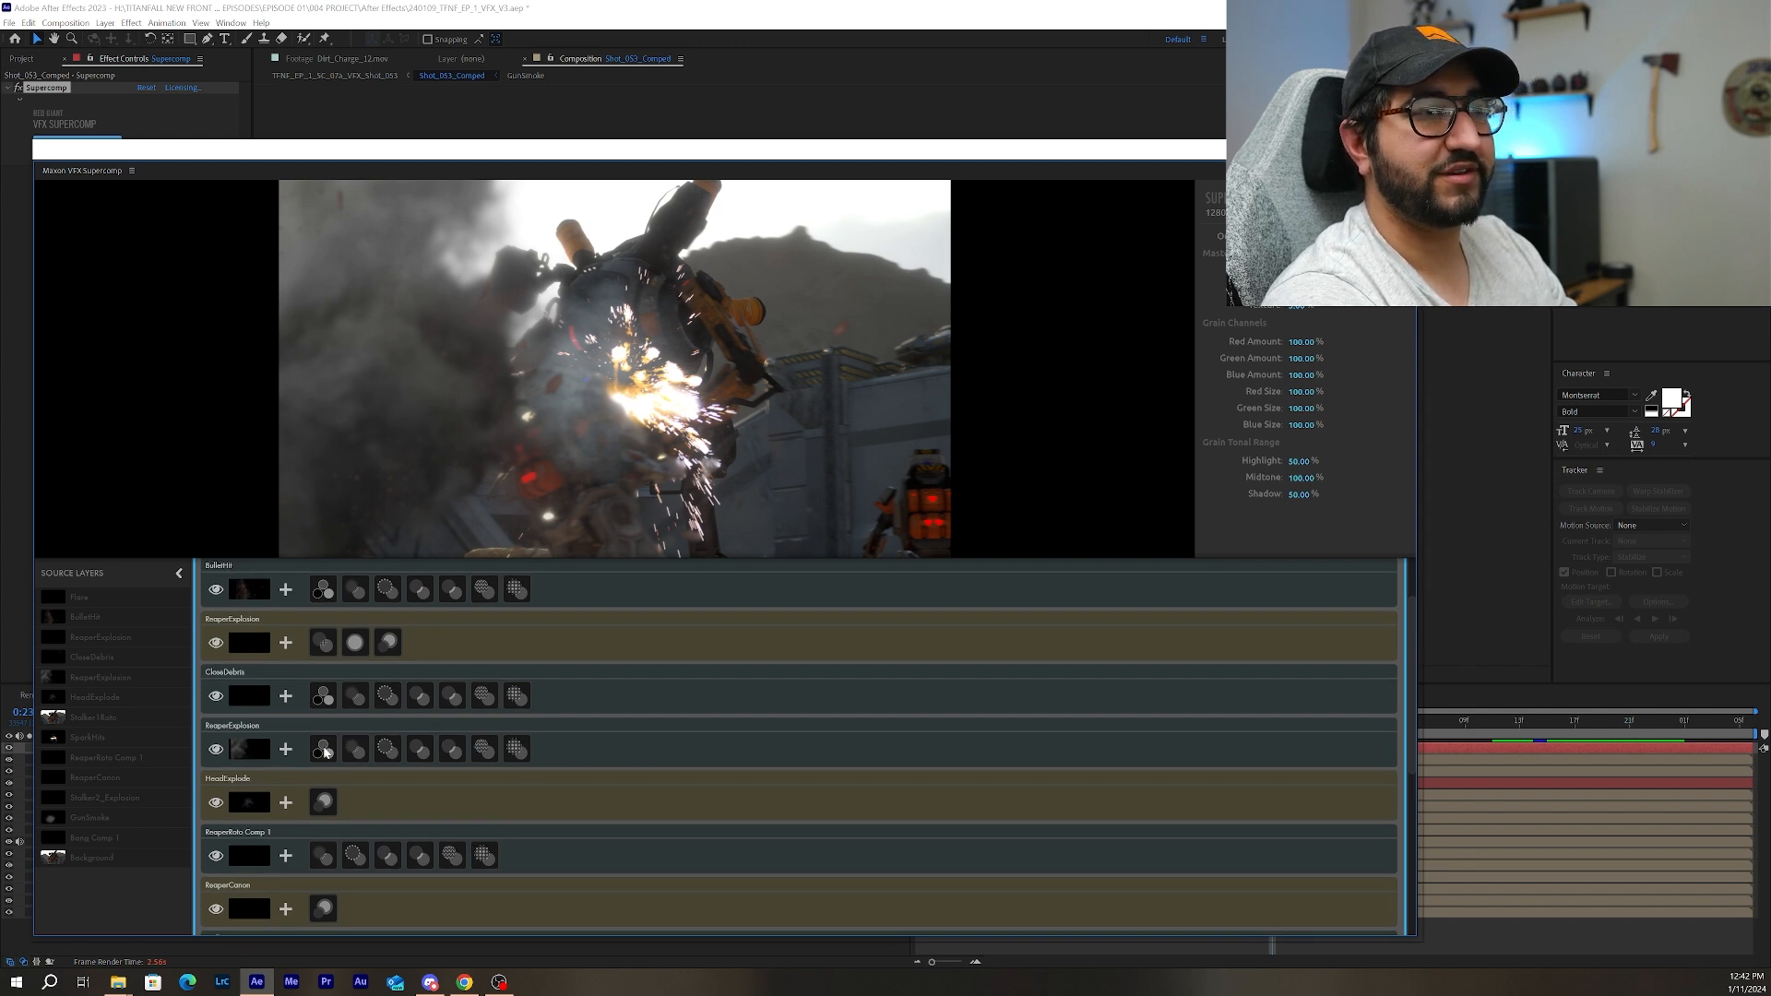
pyautogui.click(323, 749)
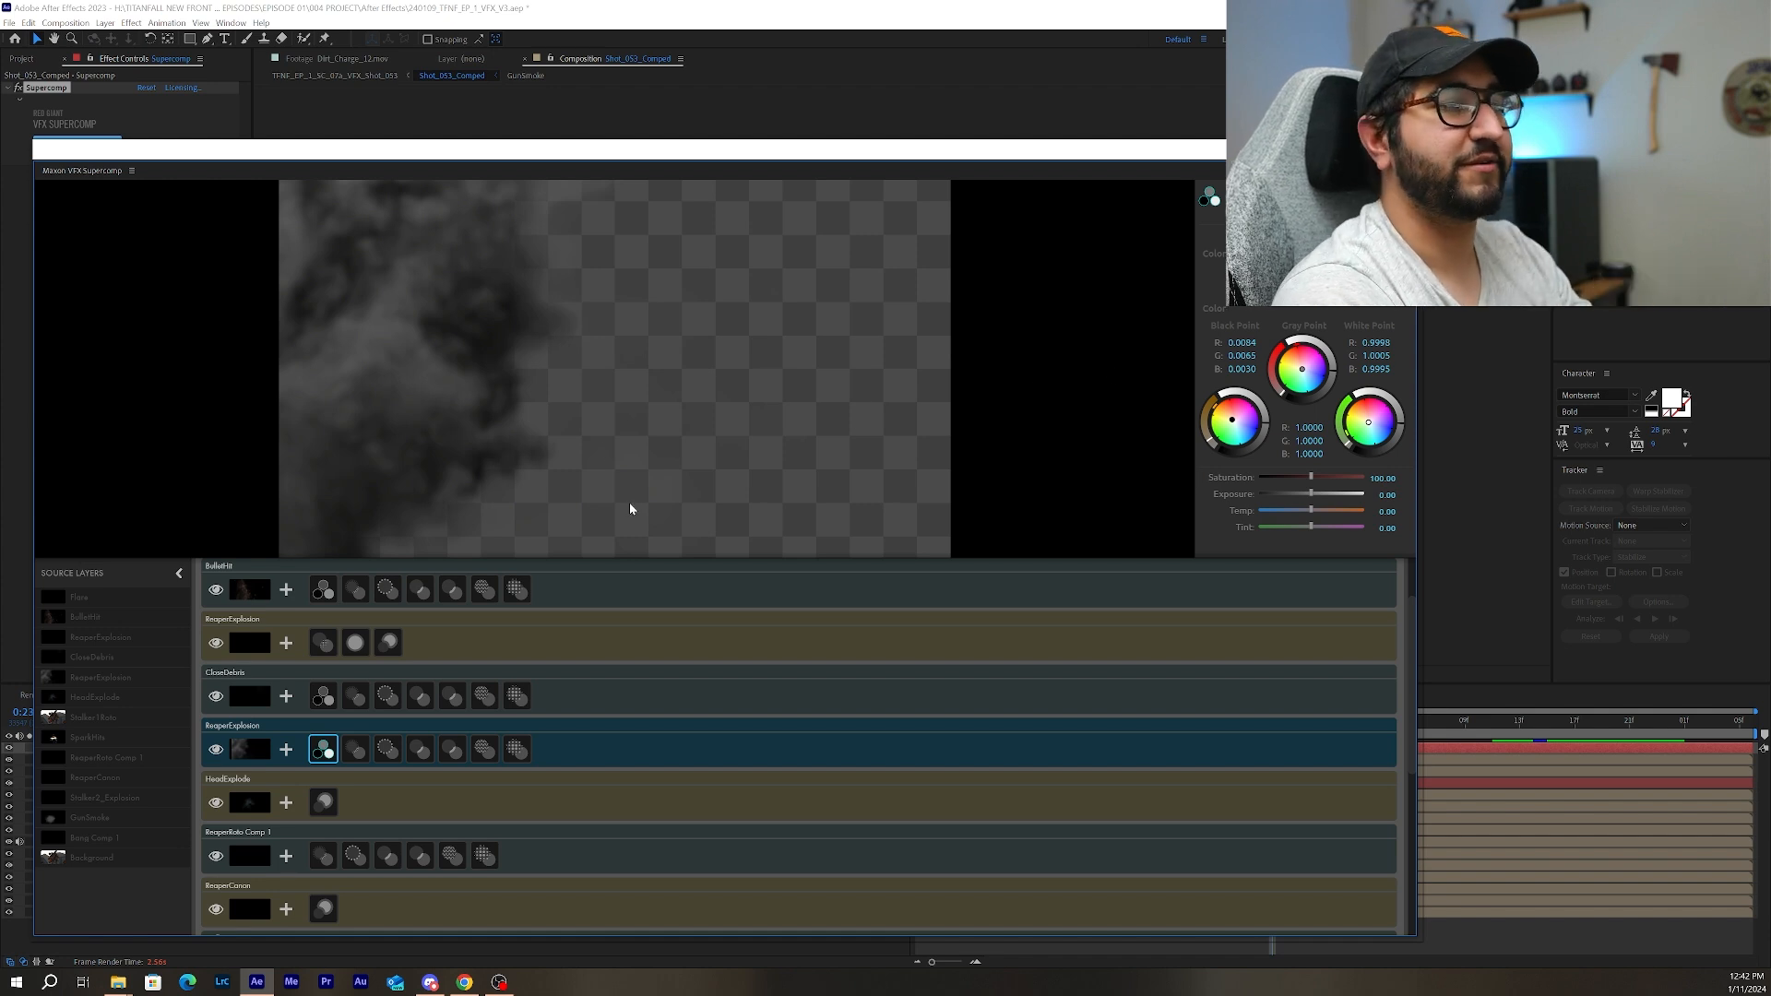
pyautogui.scroll(1, 847, 840)
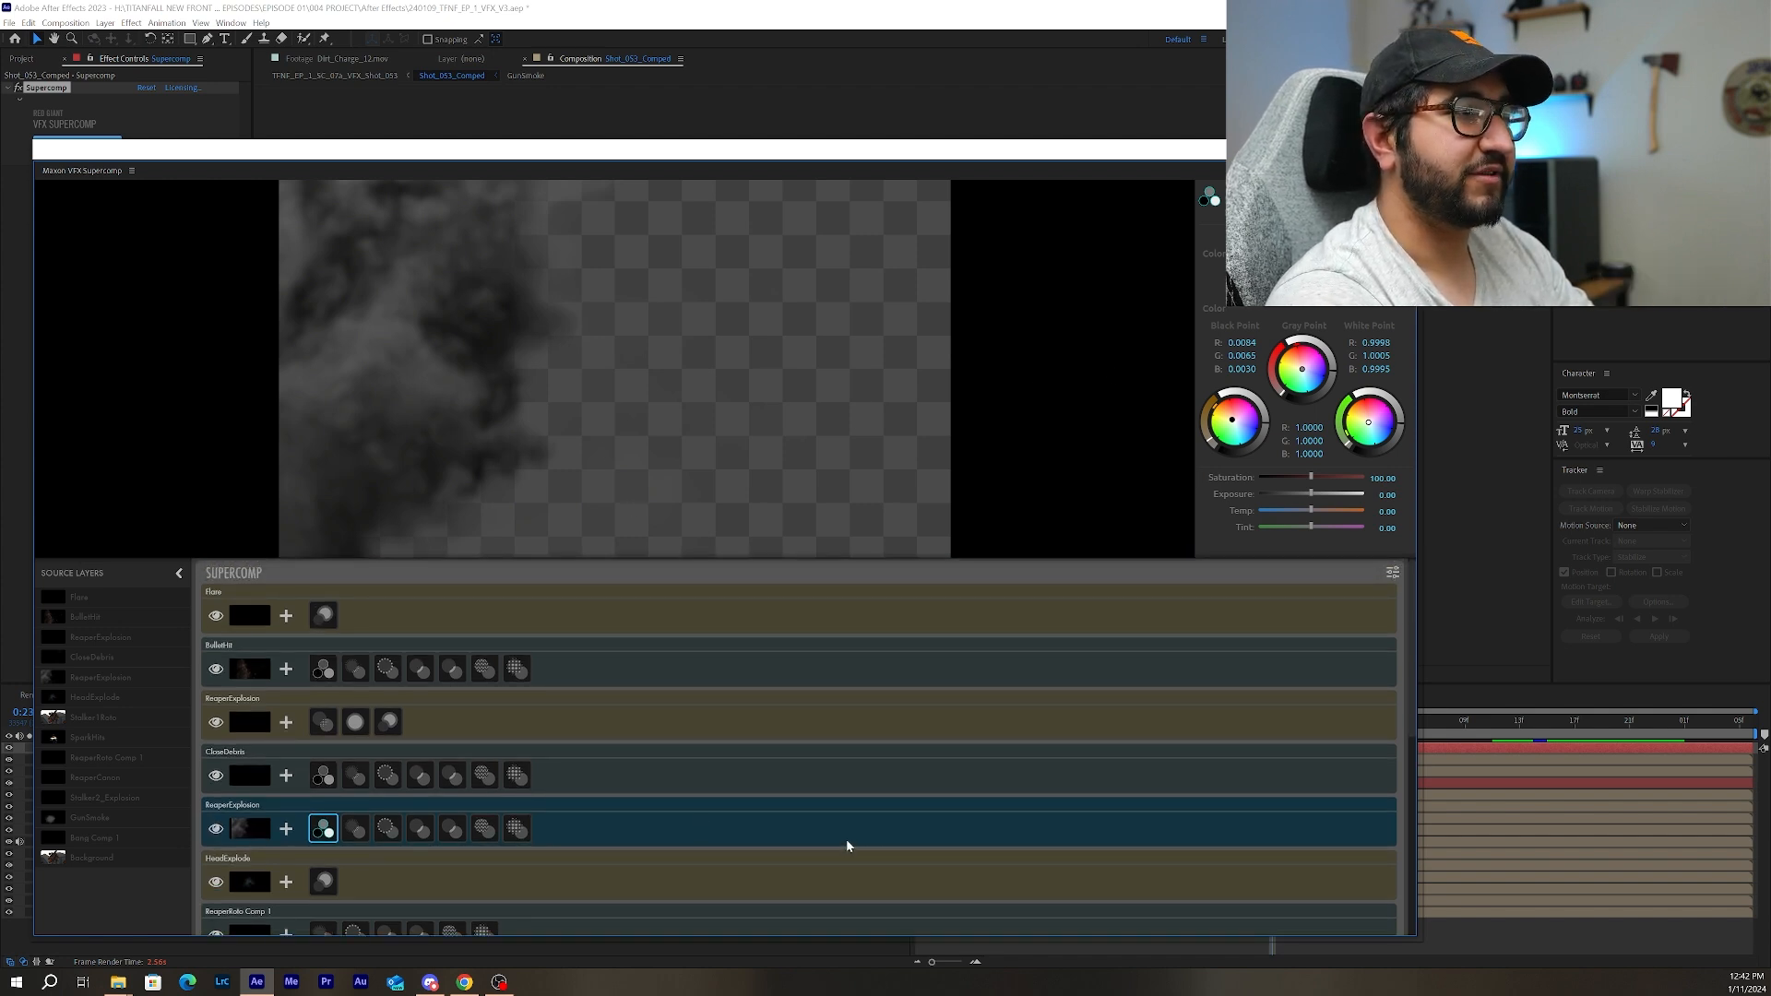
# Review the Supercomp layer stack down to Background and display the Background layer's glow settings.
pyautogui.scroll(-5, 677, 788)
pyautogui.scroll(-3, 677, 789)
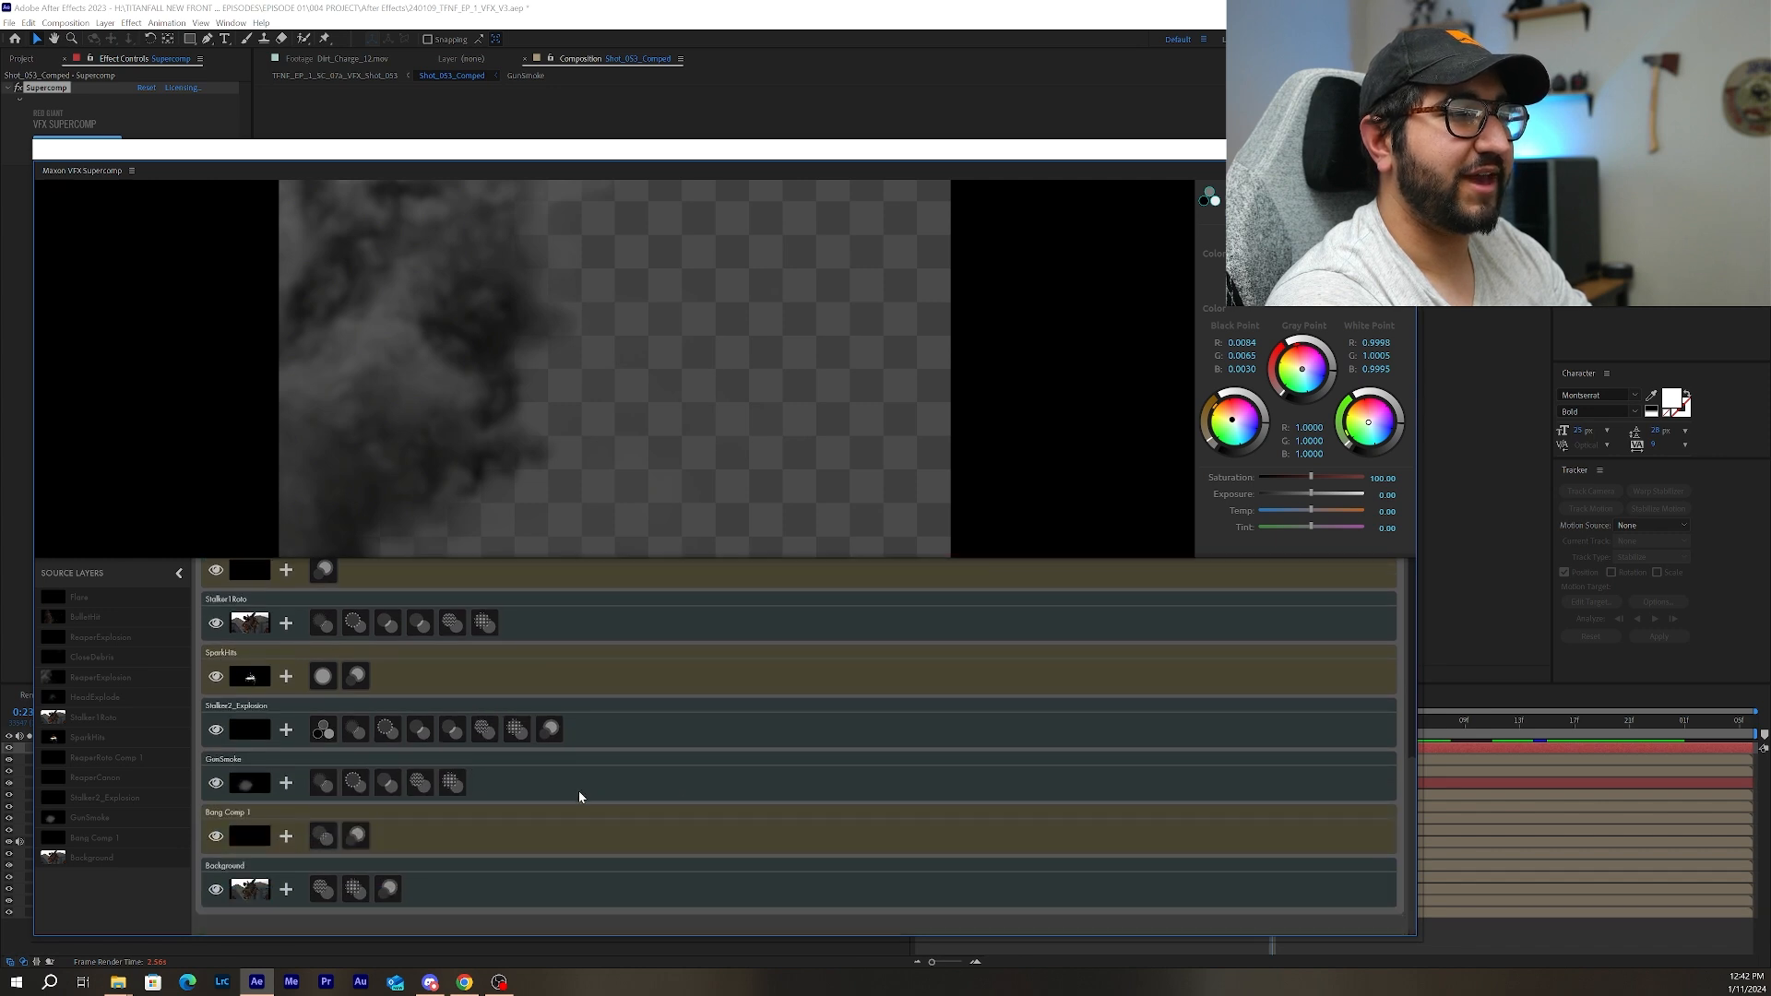
pyautogui.click(387, 888)
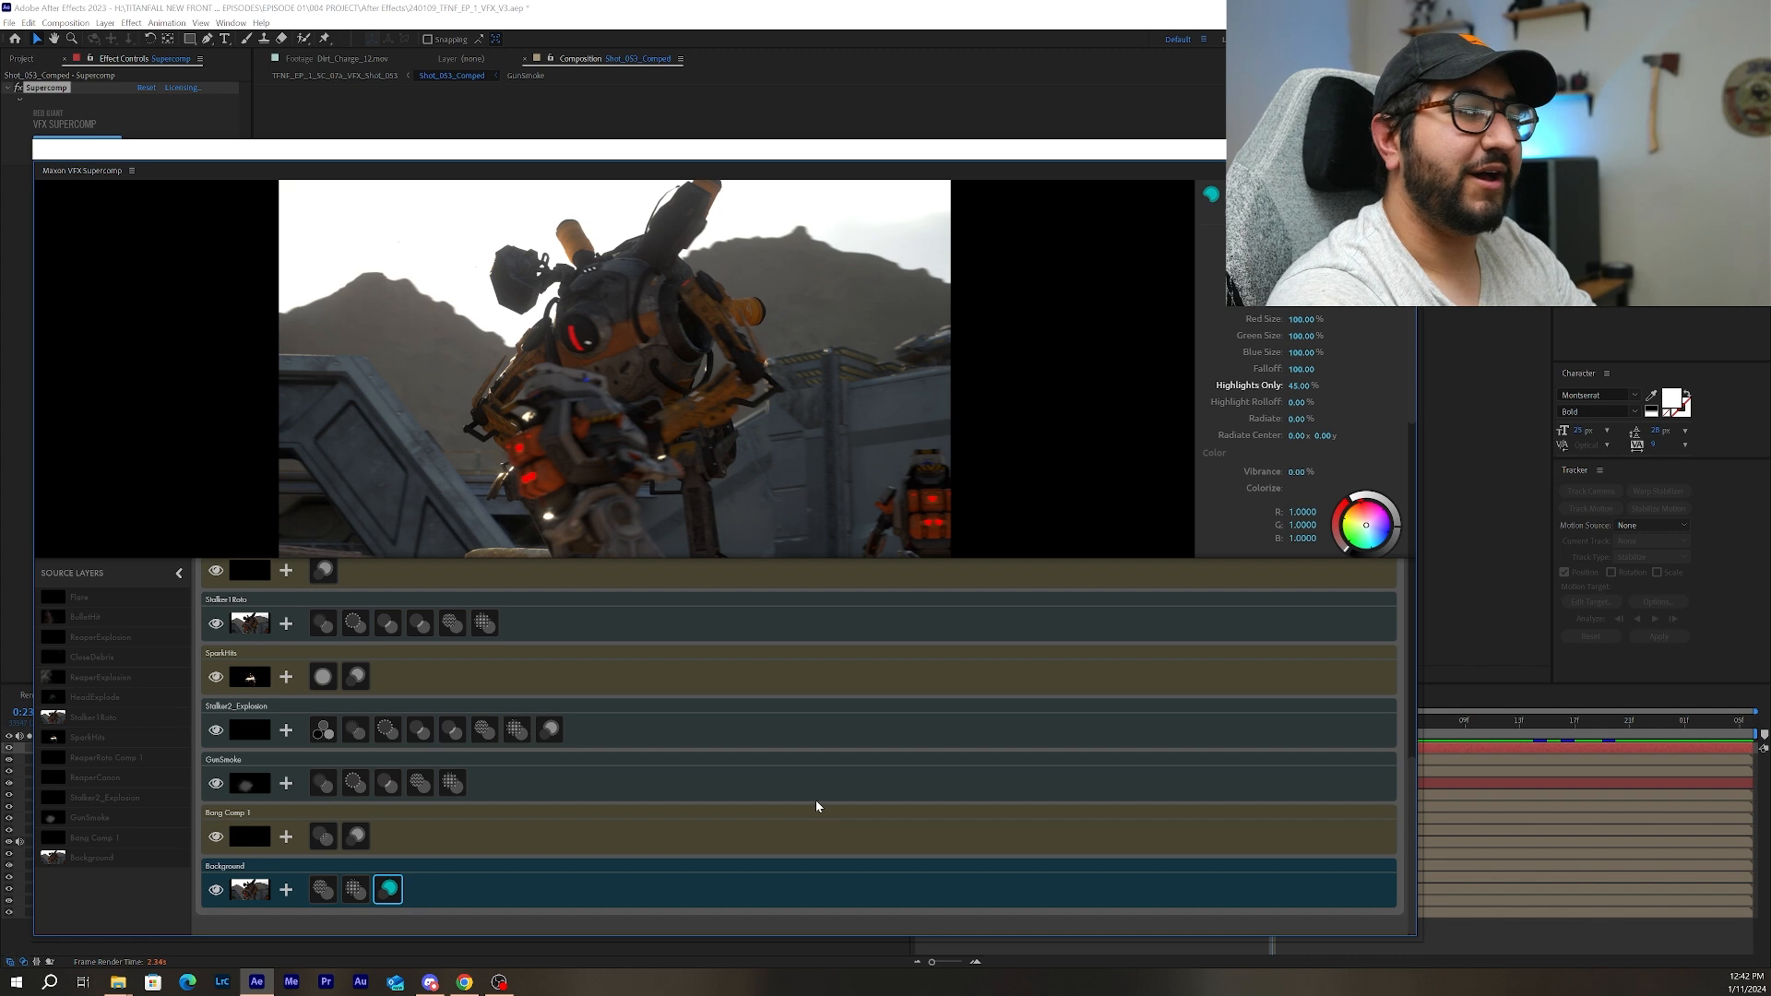
pyautogui.scroll(8, 816, 800)
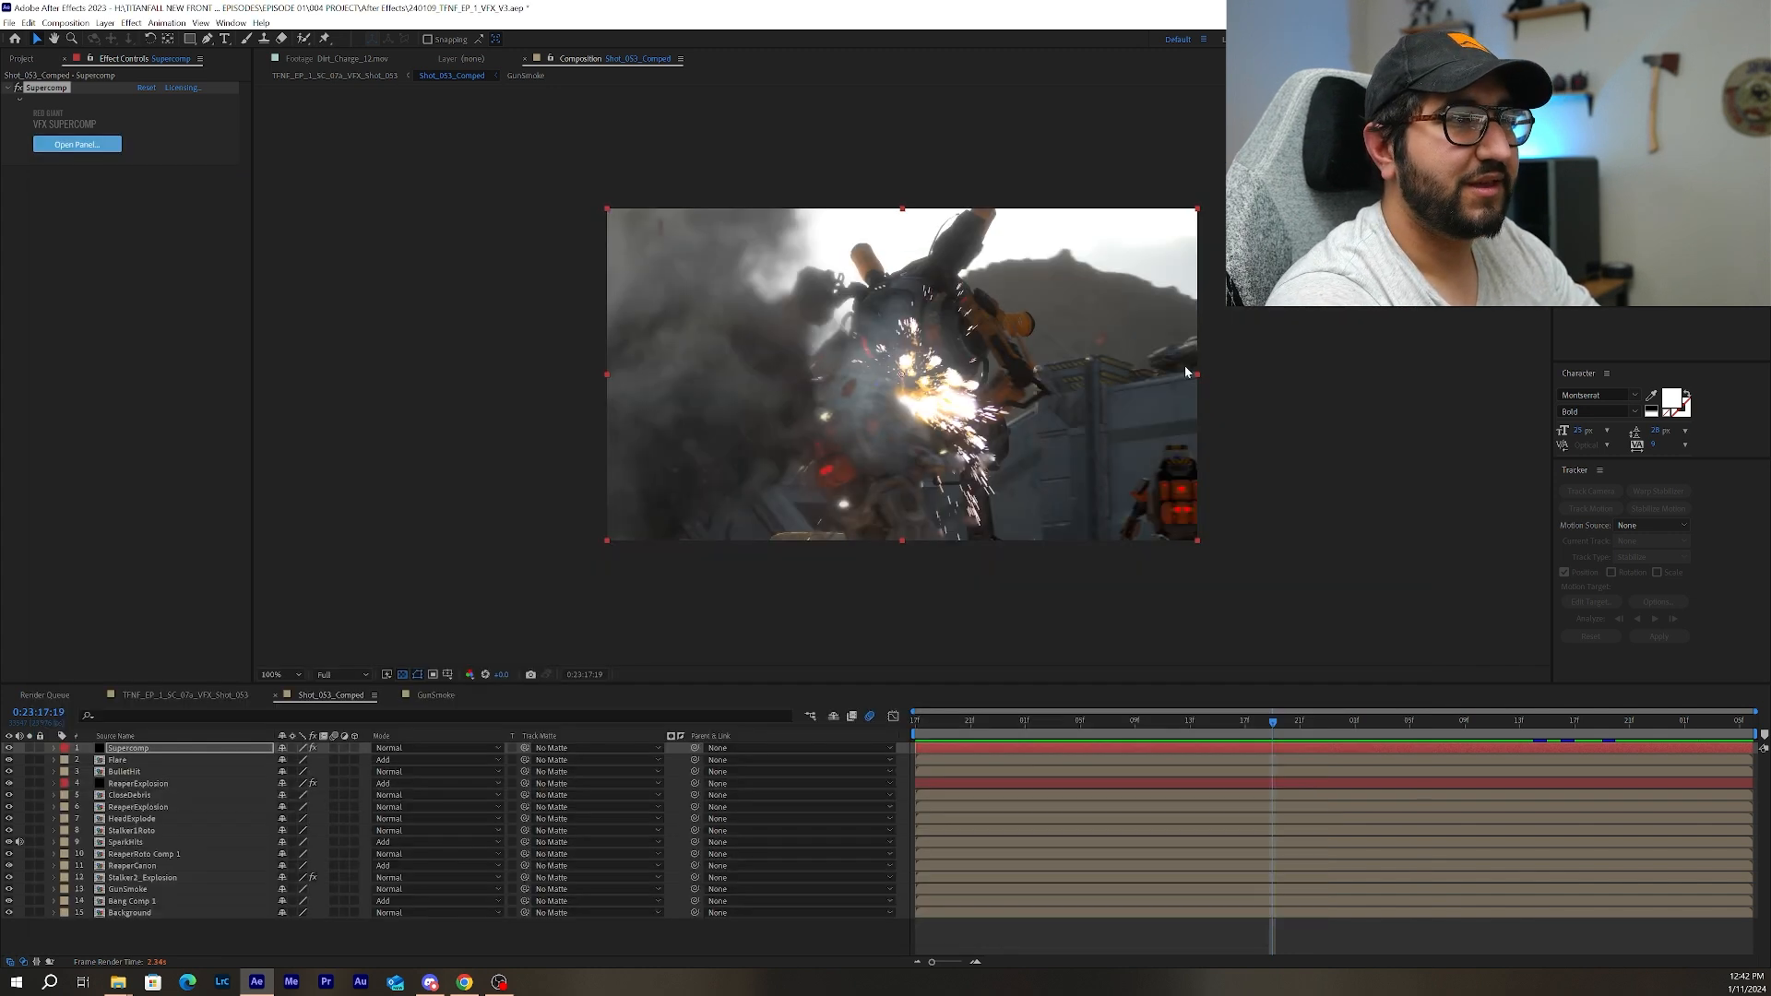
# Return to Shot_053_Comped at 0:23:18:20, open the Bang Comp 1 precomp, and play its muzzle flash animation from the start.
pyautogui.click(1615, 722)
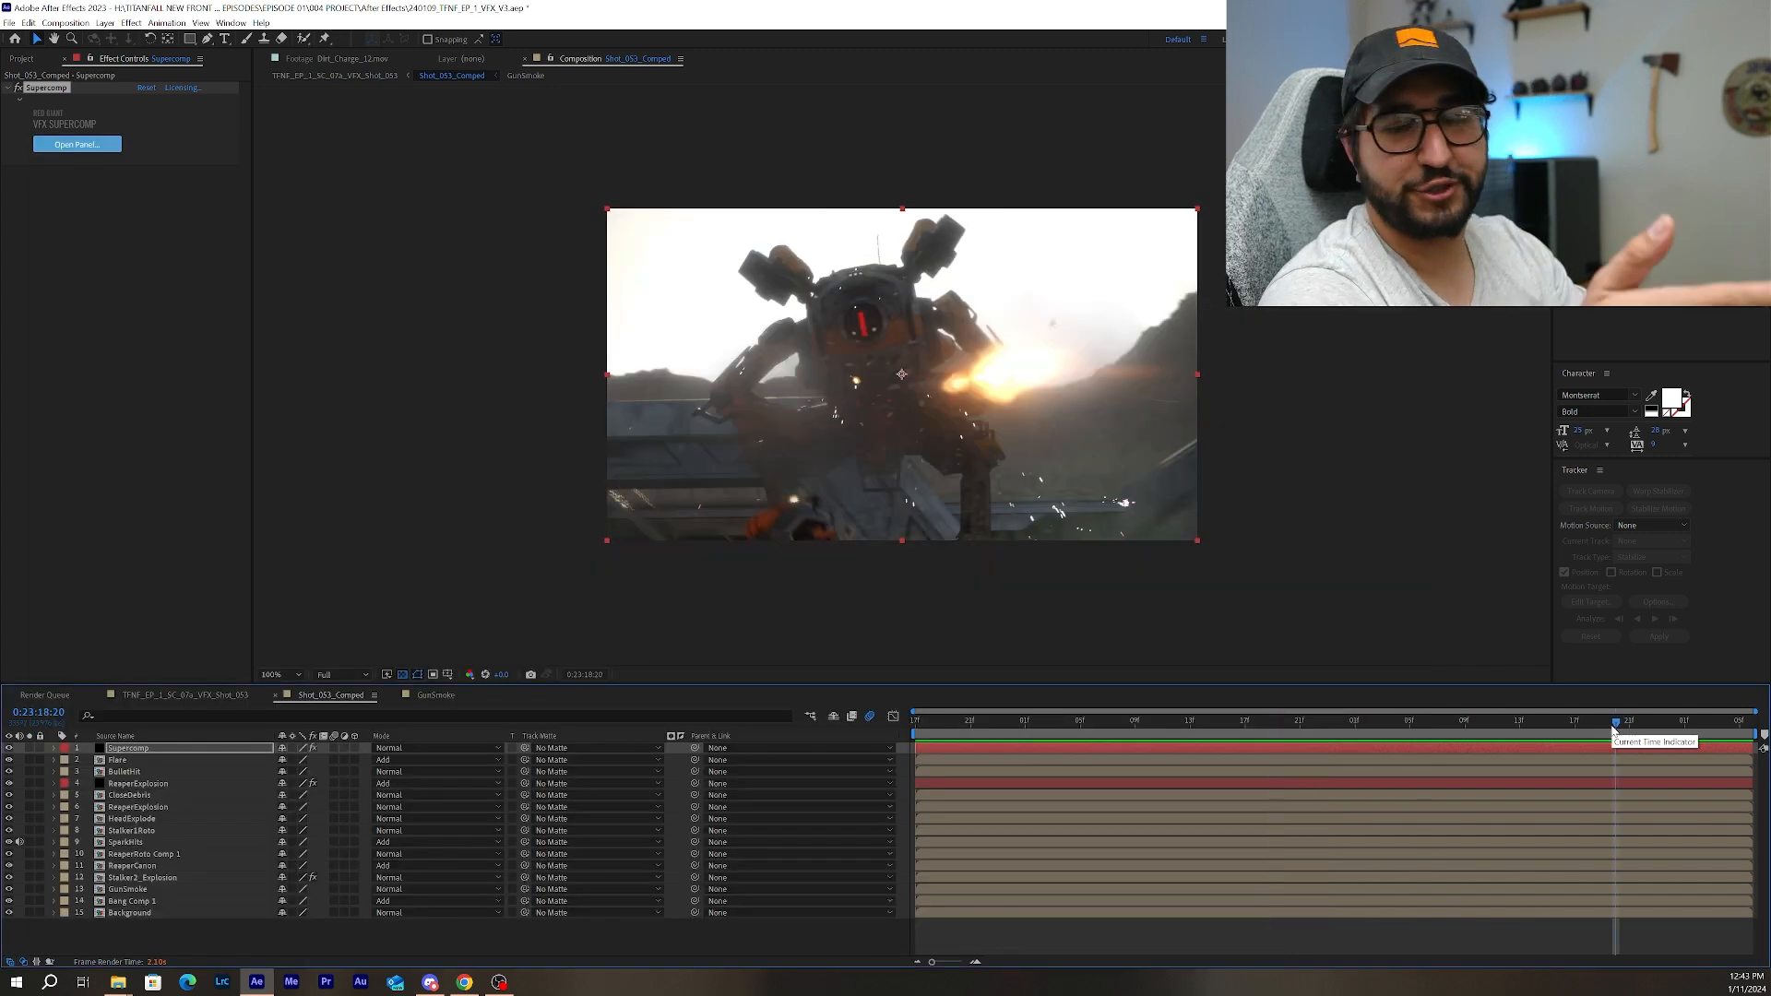
pyautogui.click(158, 901)
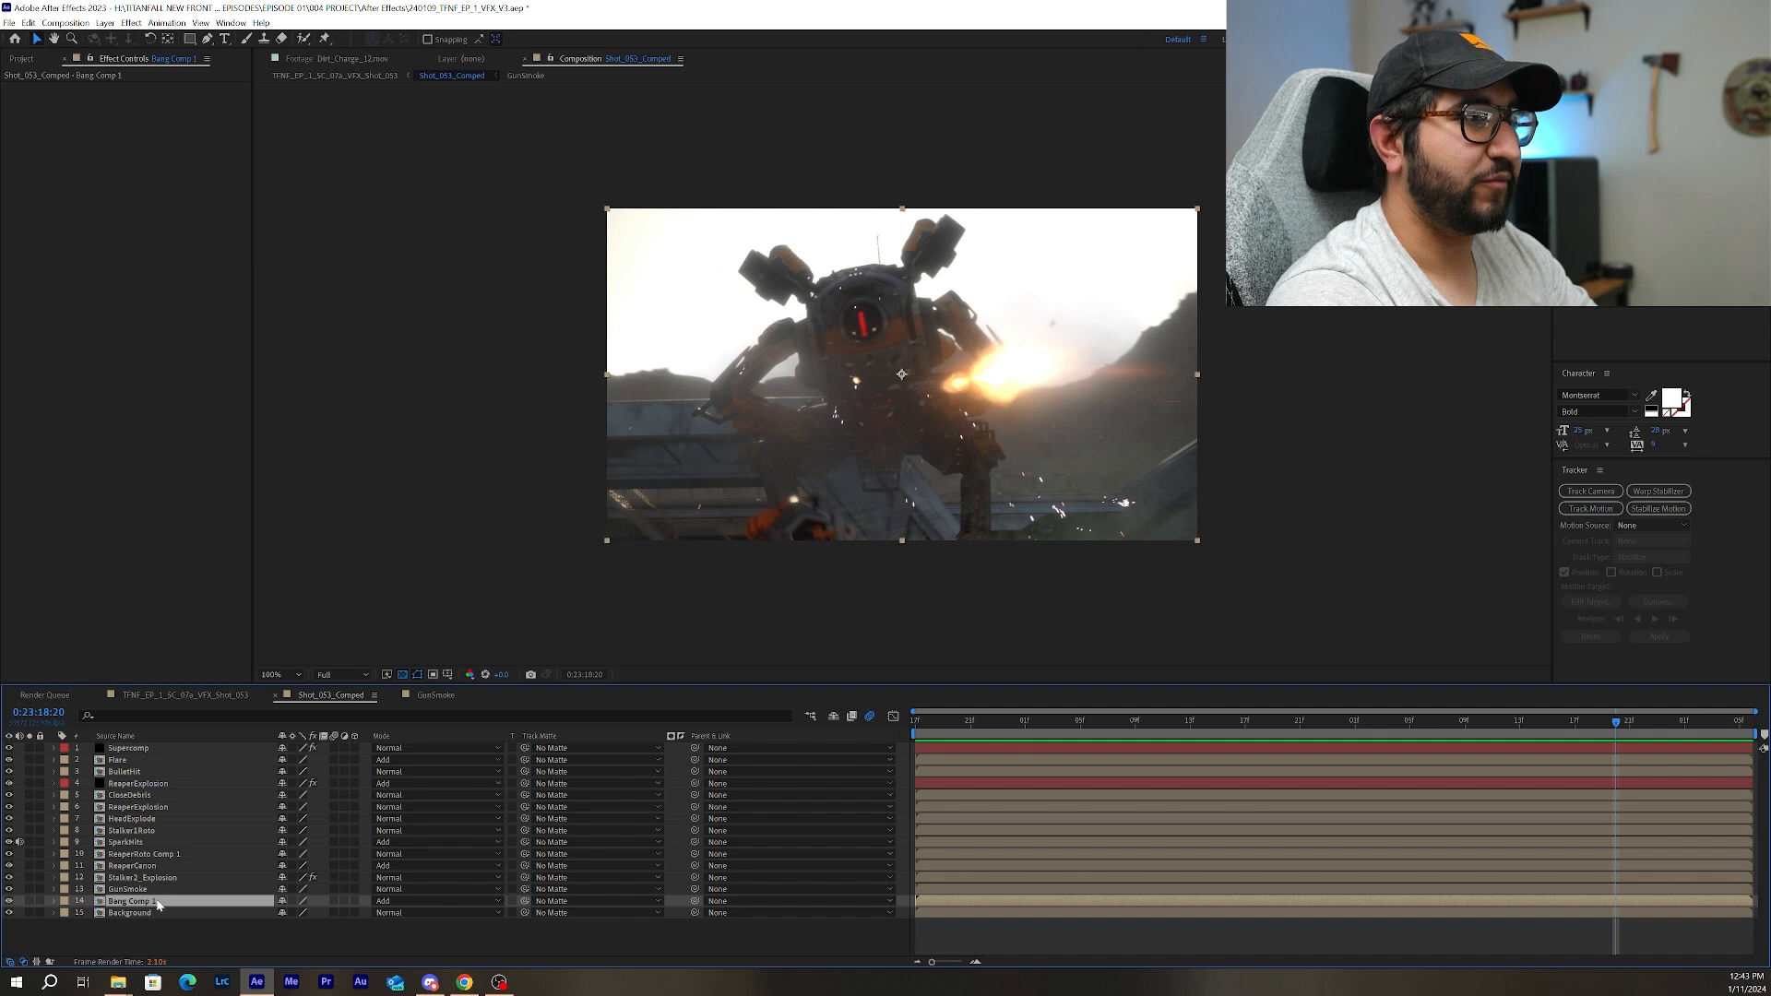
pyautogui.doubleClick(162, 901)
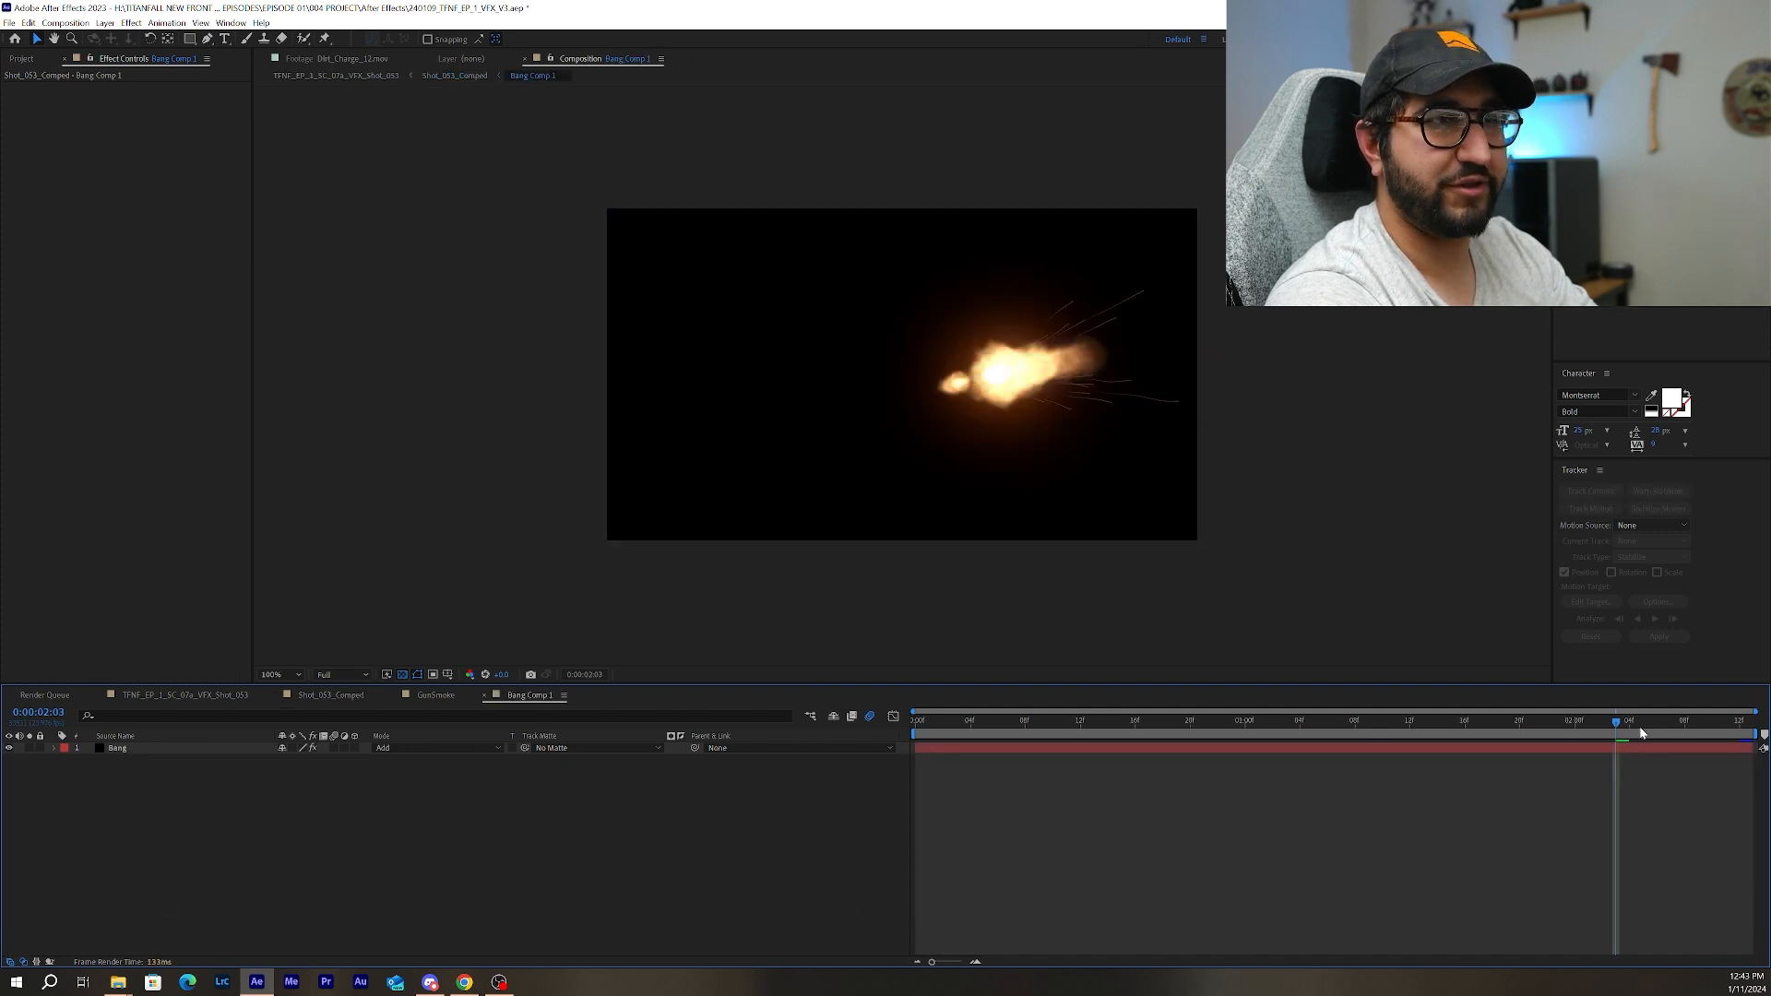
pyautogui.moveTo(1624, 721); pyautogui.dragTo(900, 716)
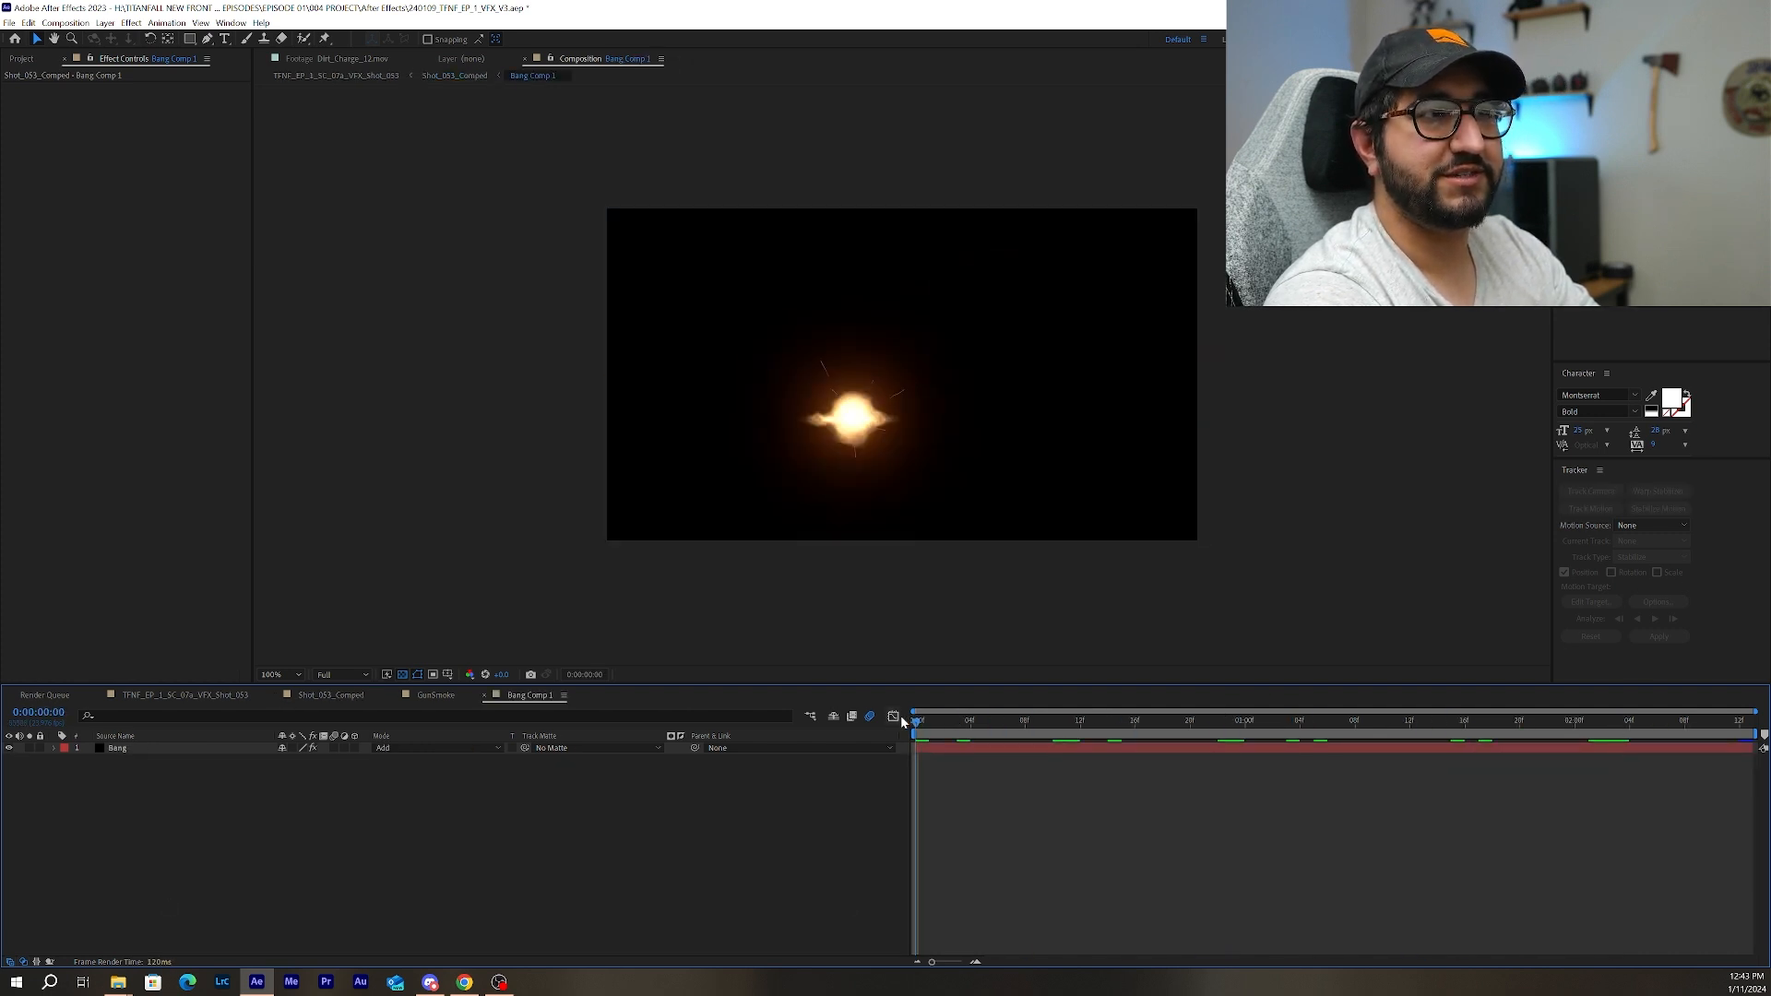
pyautogui.press('space')
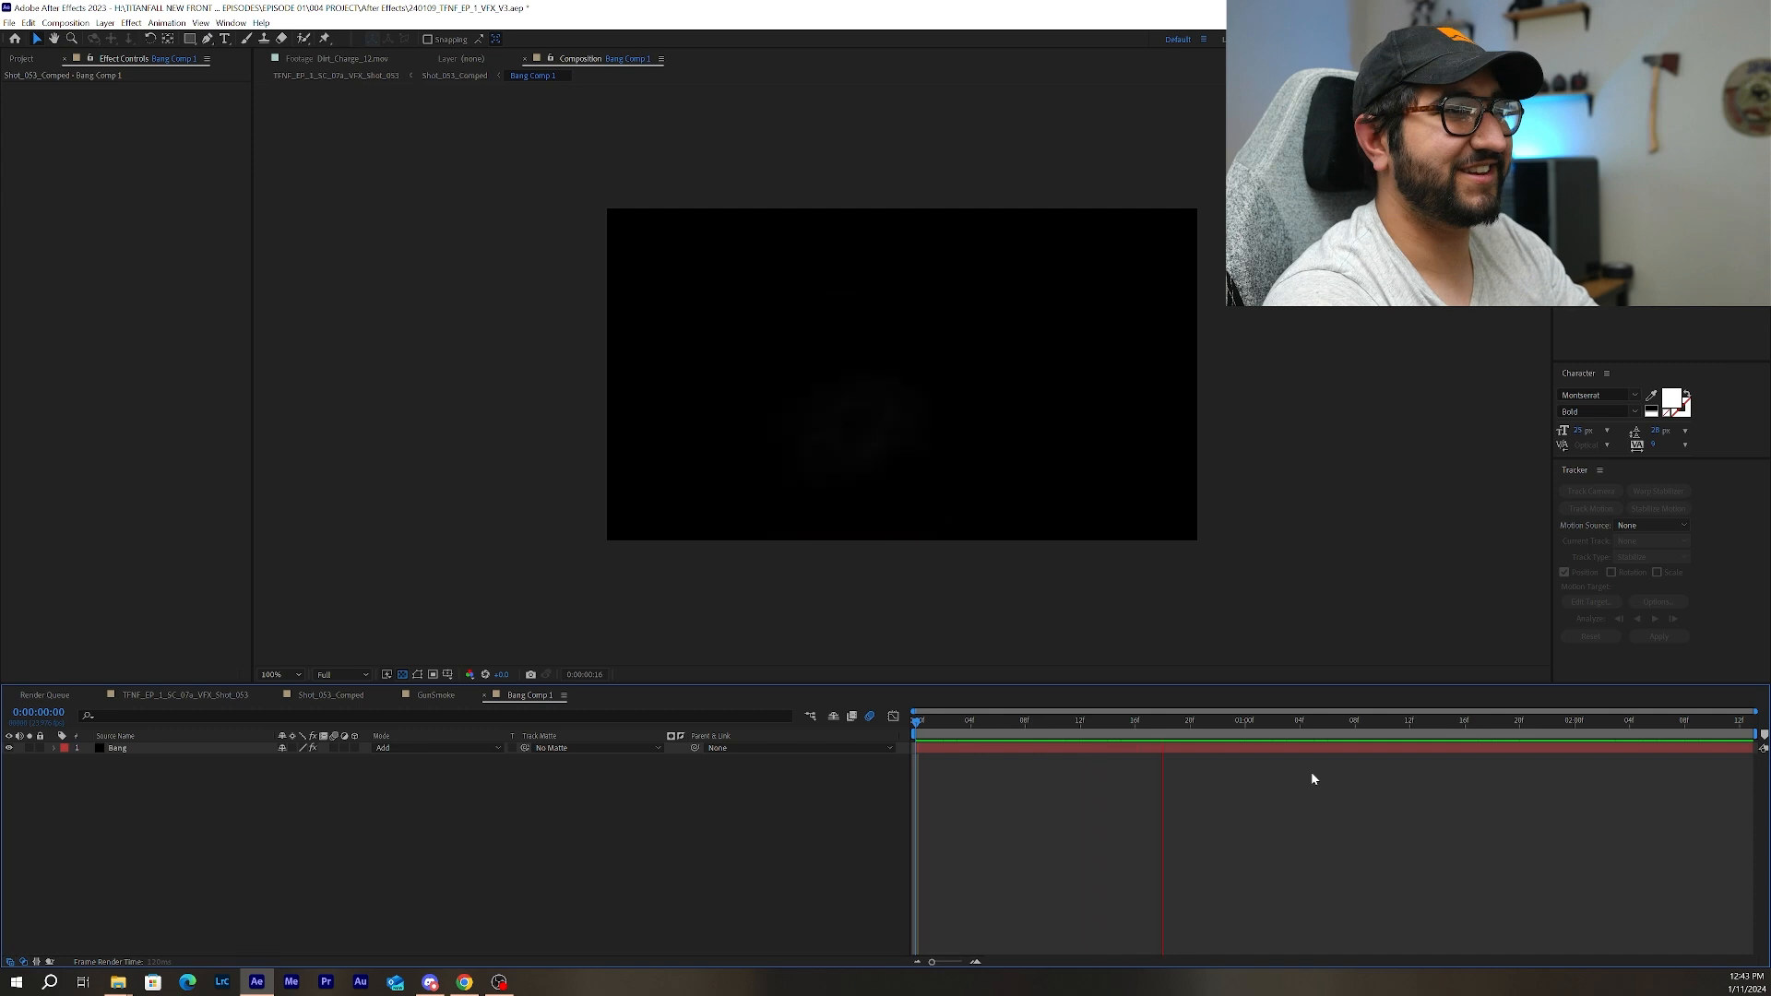
# Select the Bang effect on its layer to show the gun overlay, and check the gun's aim back to 0:00:02:00.
pyautogui.click(1224, 749)
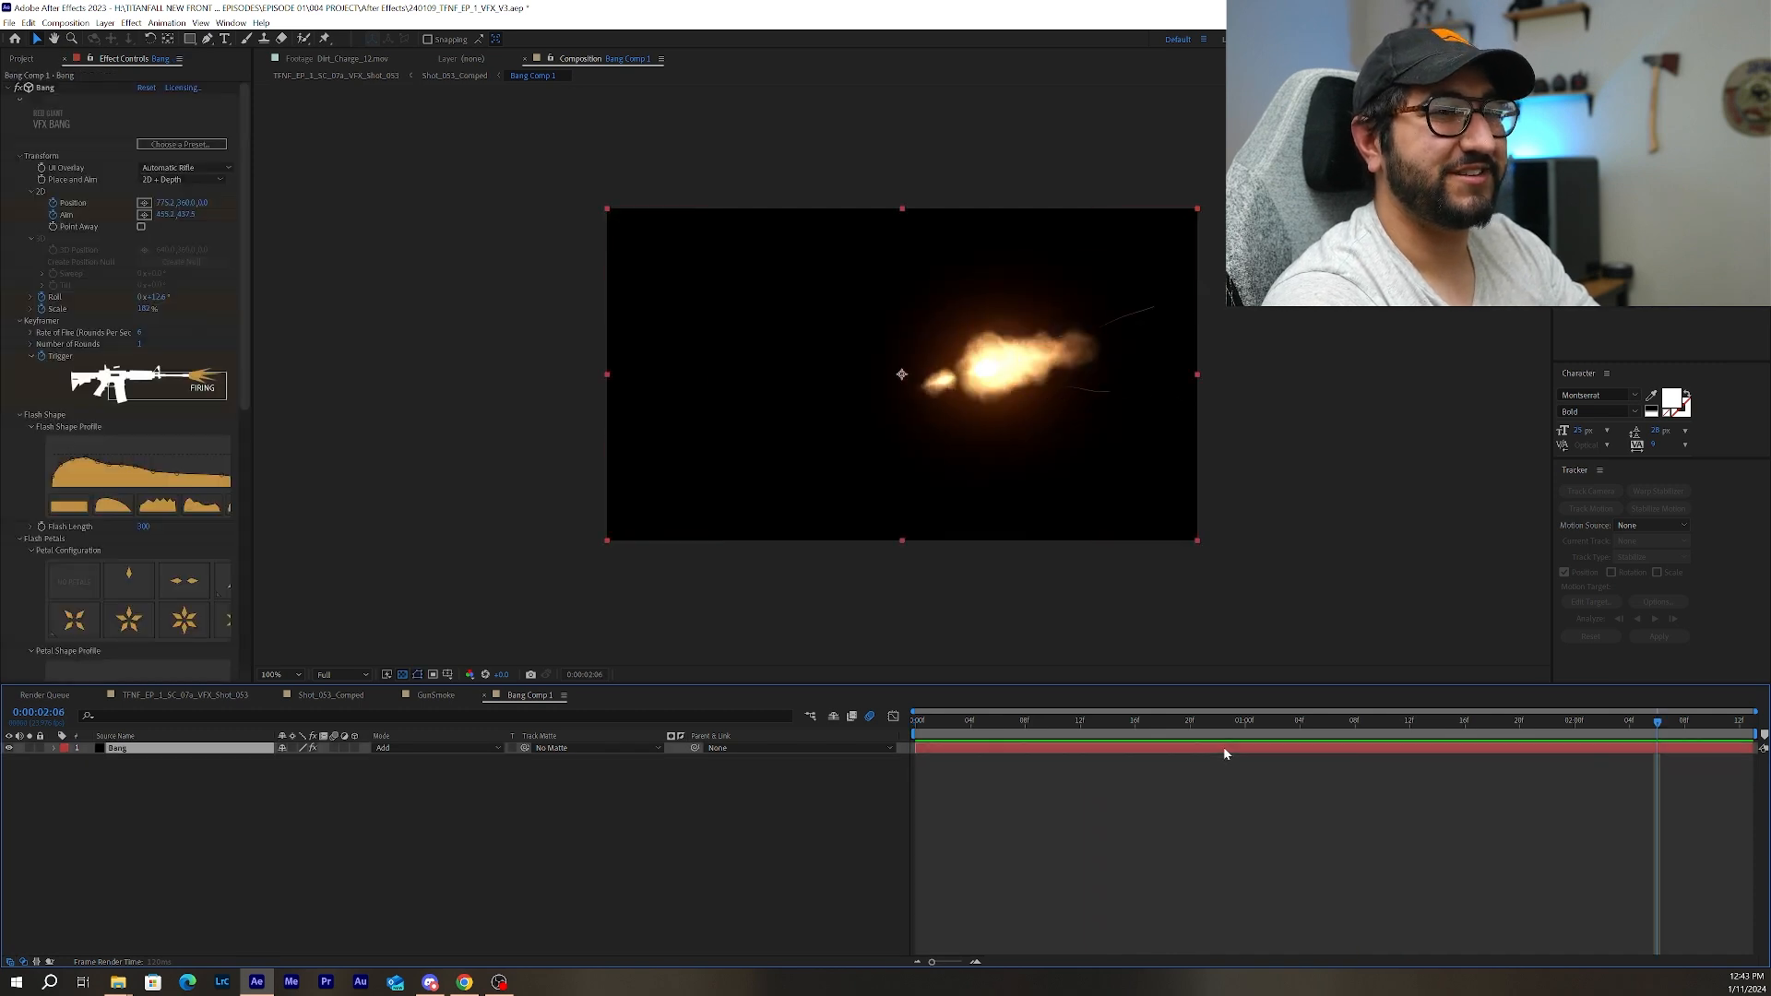
pyautogui.click(46, 88)
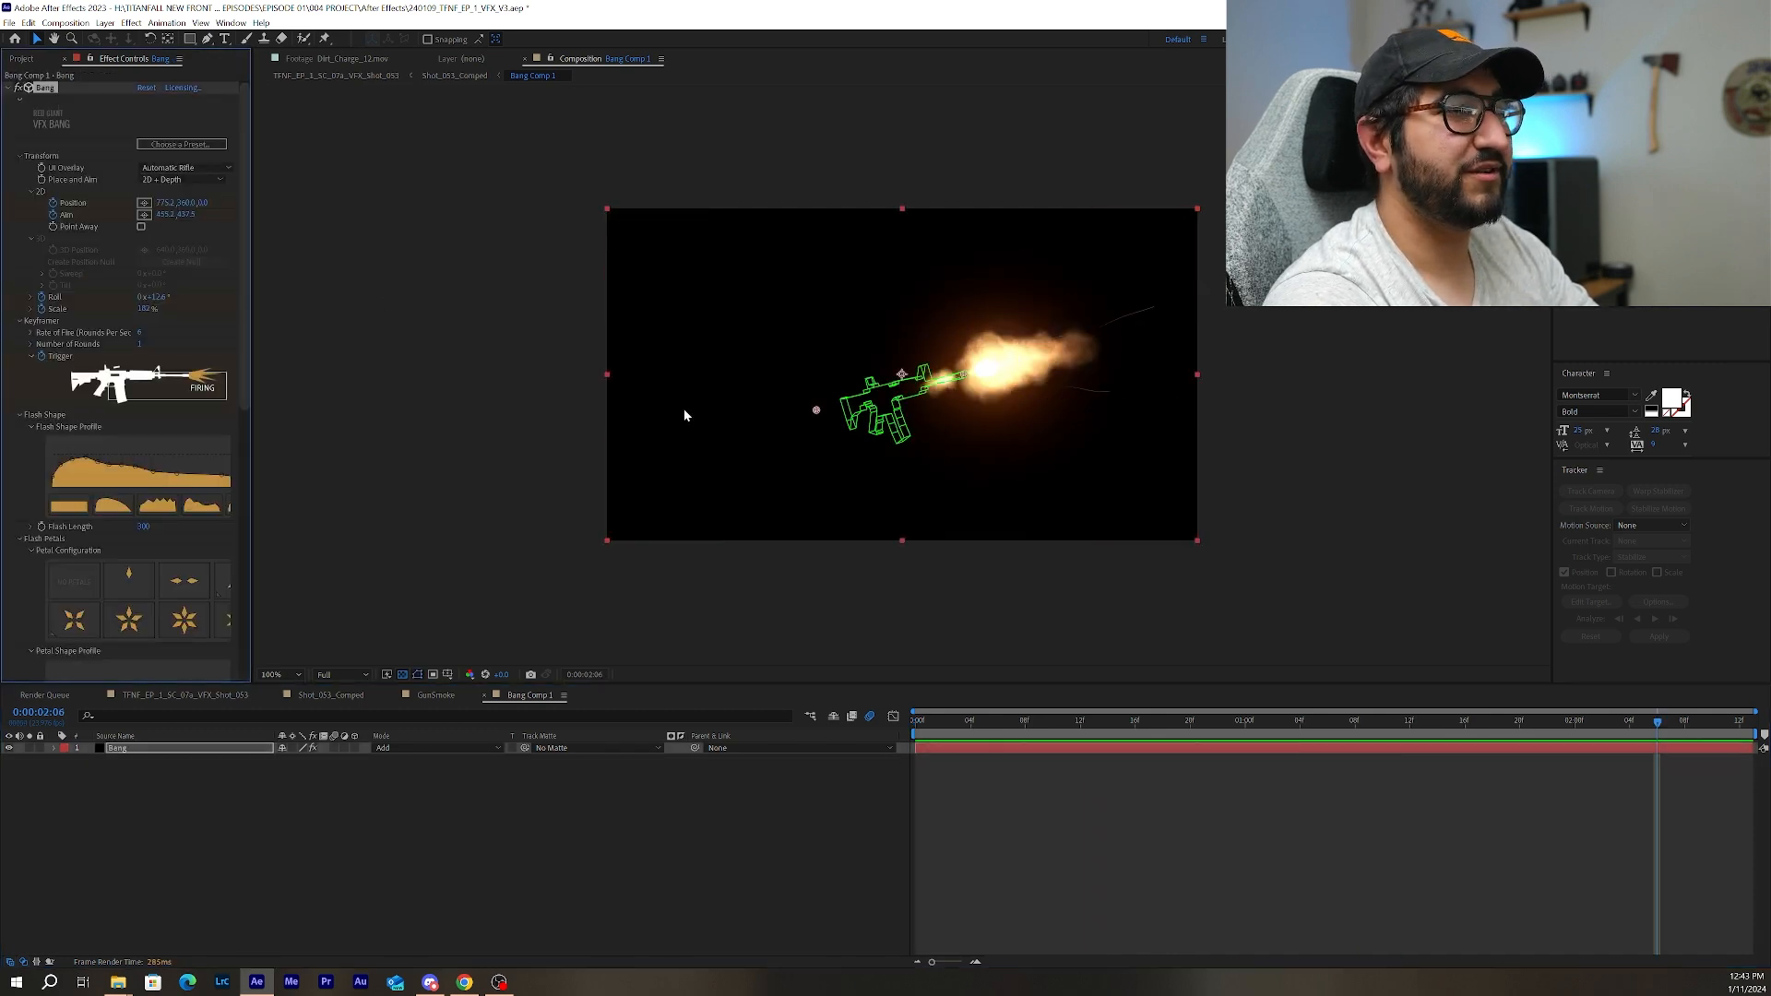
pyautogui.moveTo(1660, 732); pyautogui.dragTo(1581, 750)
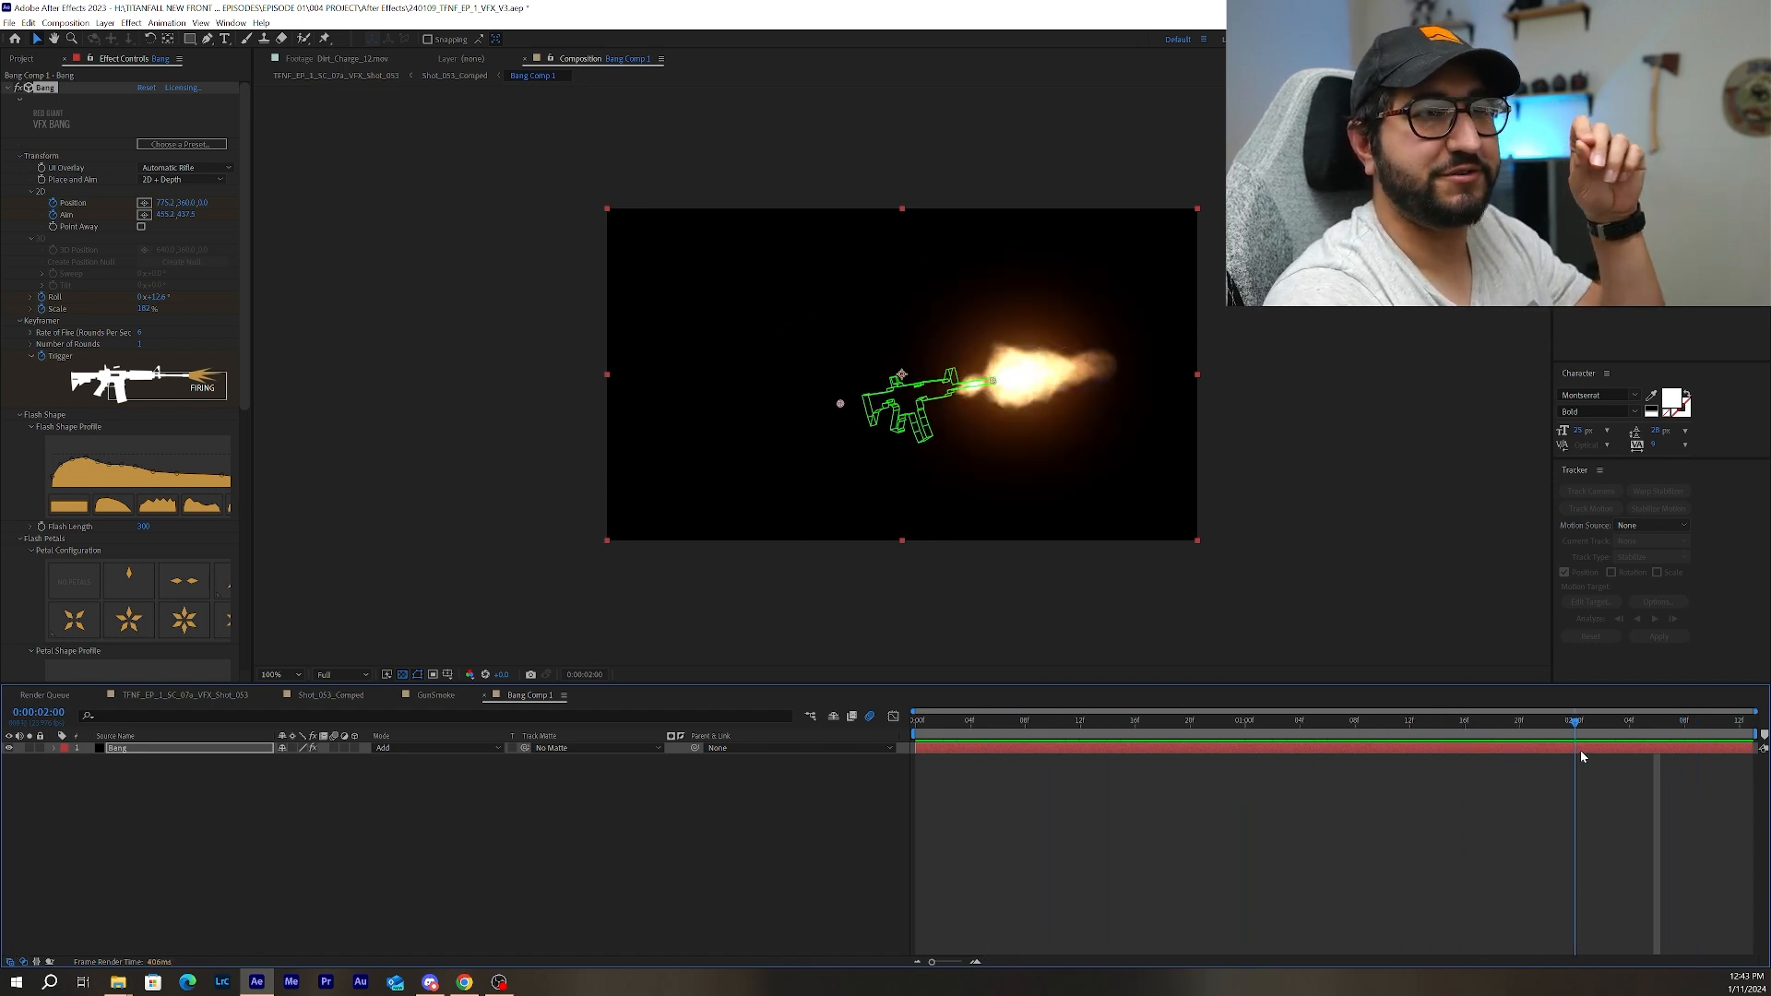
# Compare the gun overlay with Point Away on and off, and advance the playhead to 0:00:02:03.
pyautogui.click(141, 227)
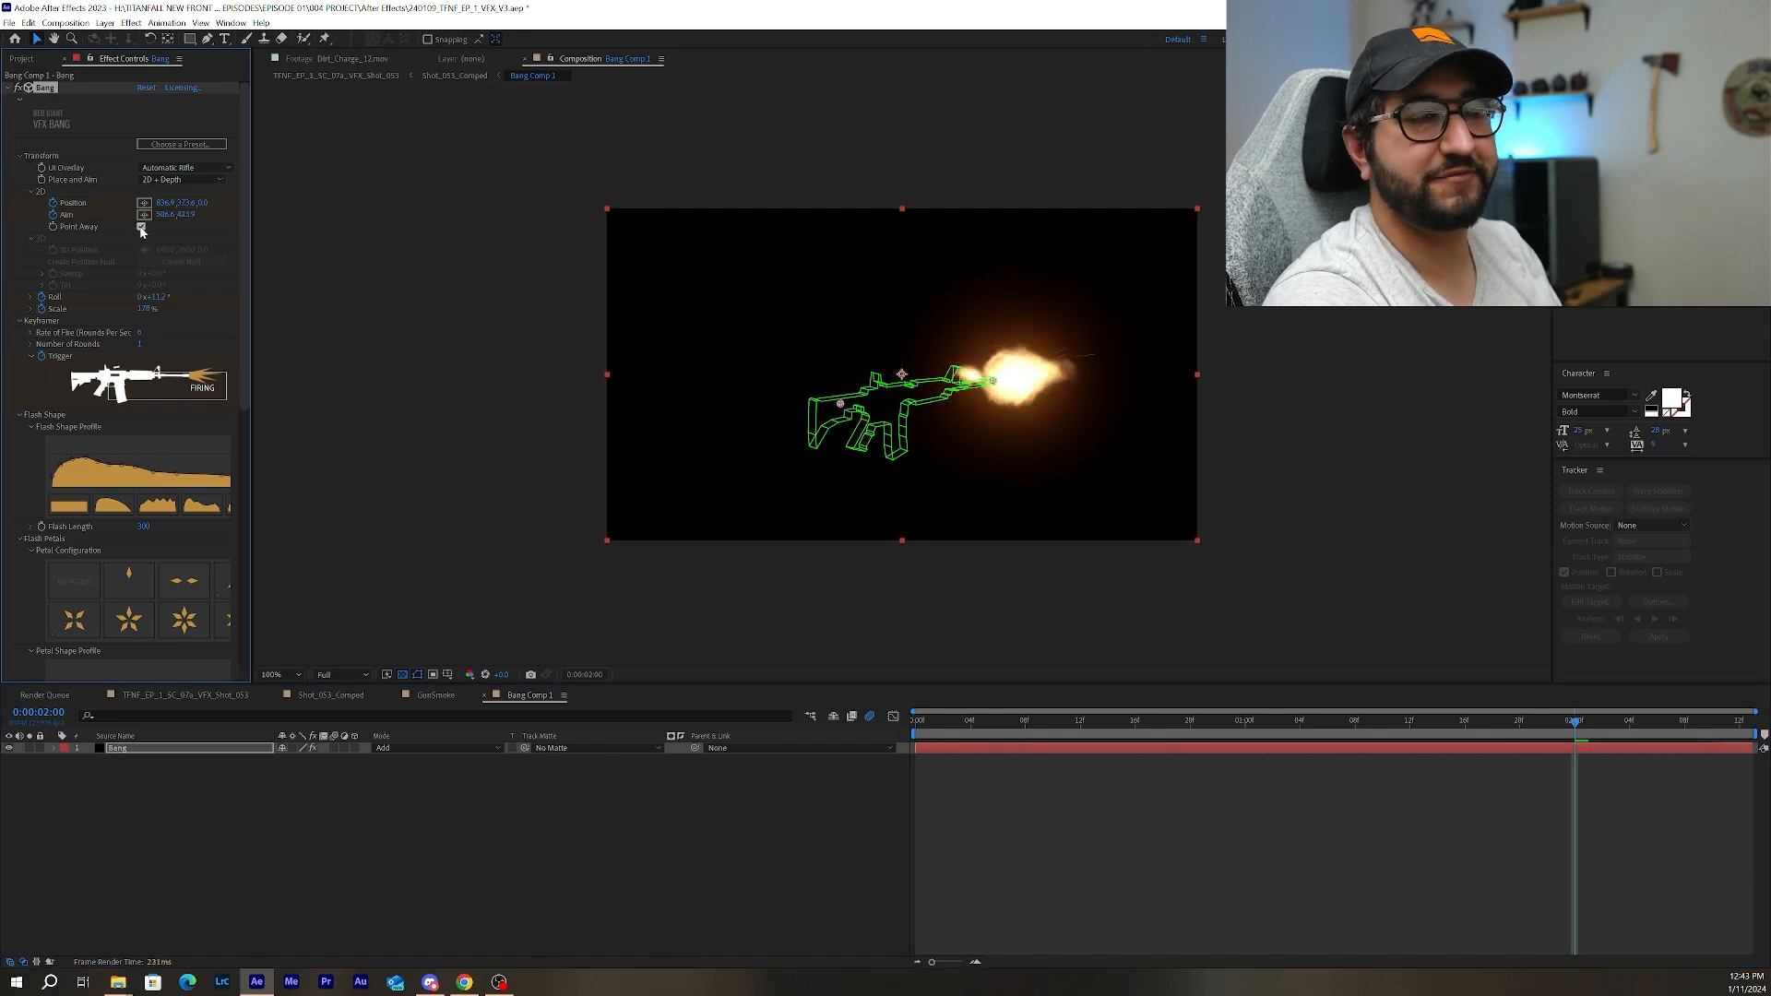
pyautogui.click(142, 227)
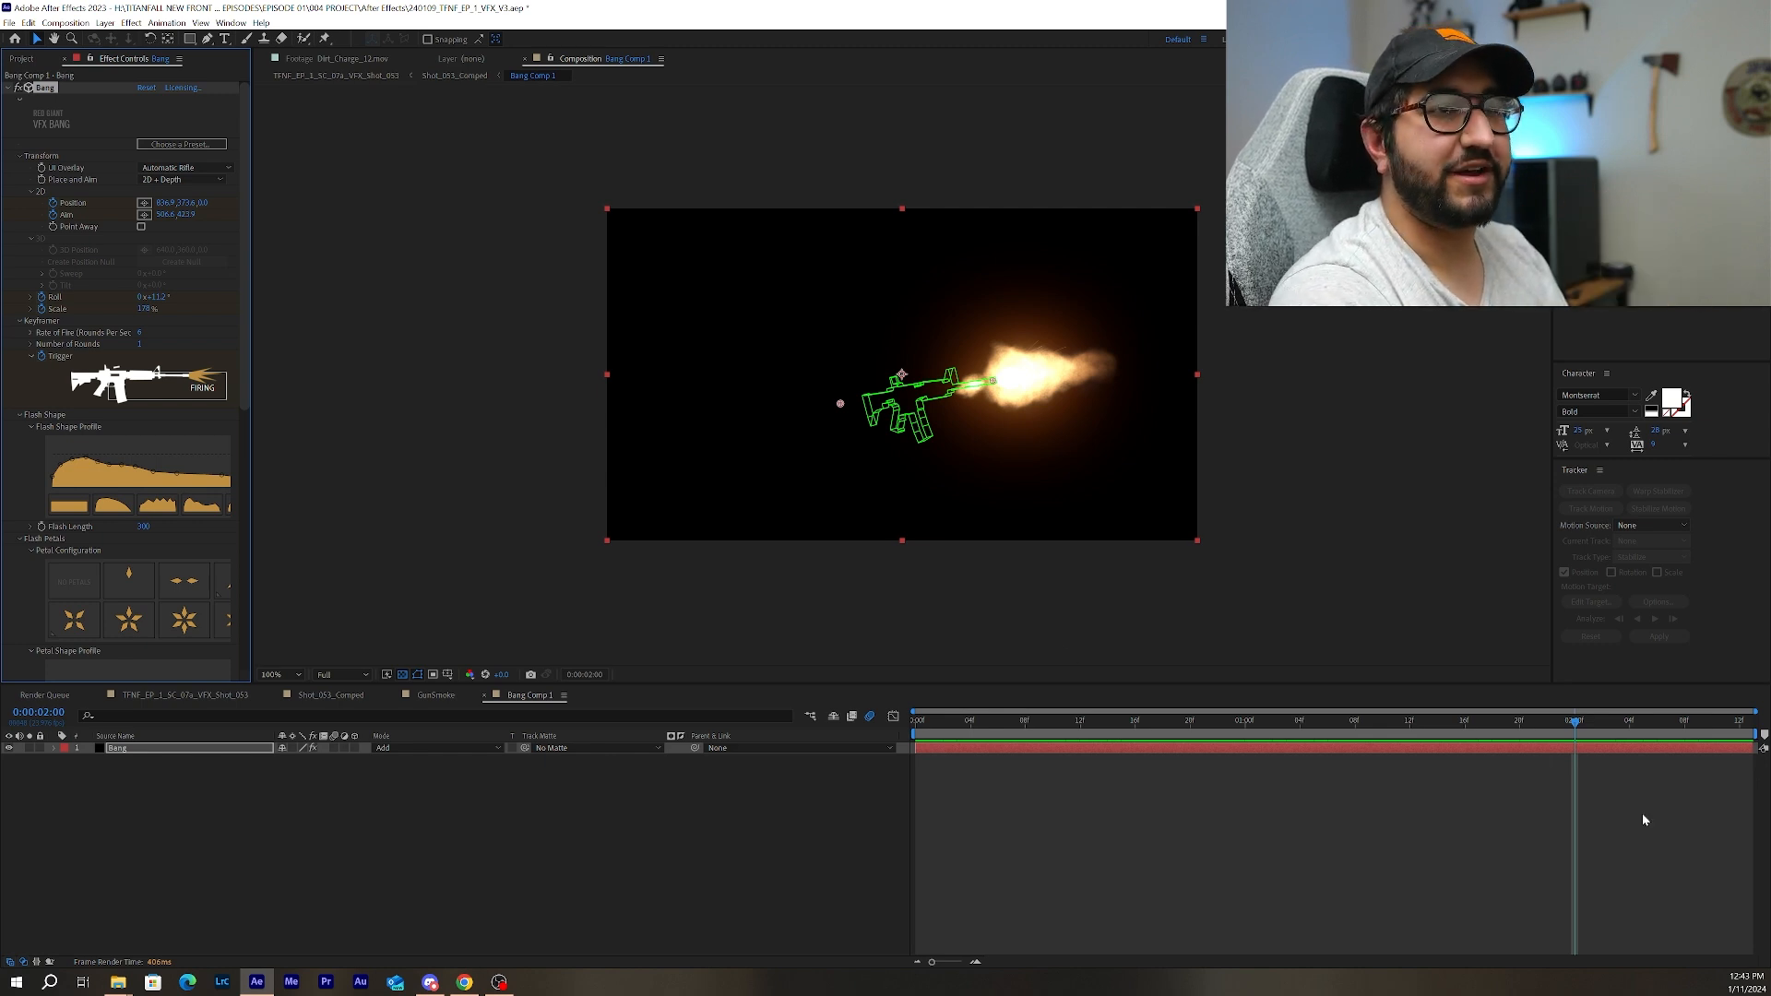
pyautogui.moveTo(1585, 723)
pyautogui.mouseDown()
pyautogui.moveTo(1637, 724)
pyautogui.moveTo(1610, 723)
pyautogui.mouseUp()
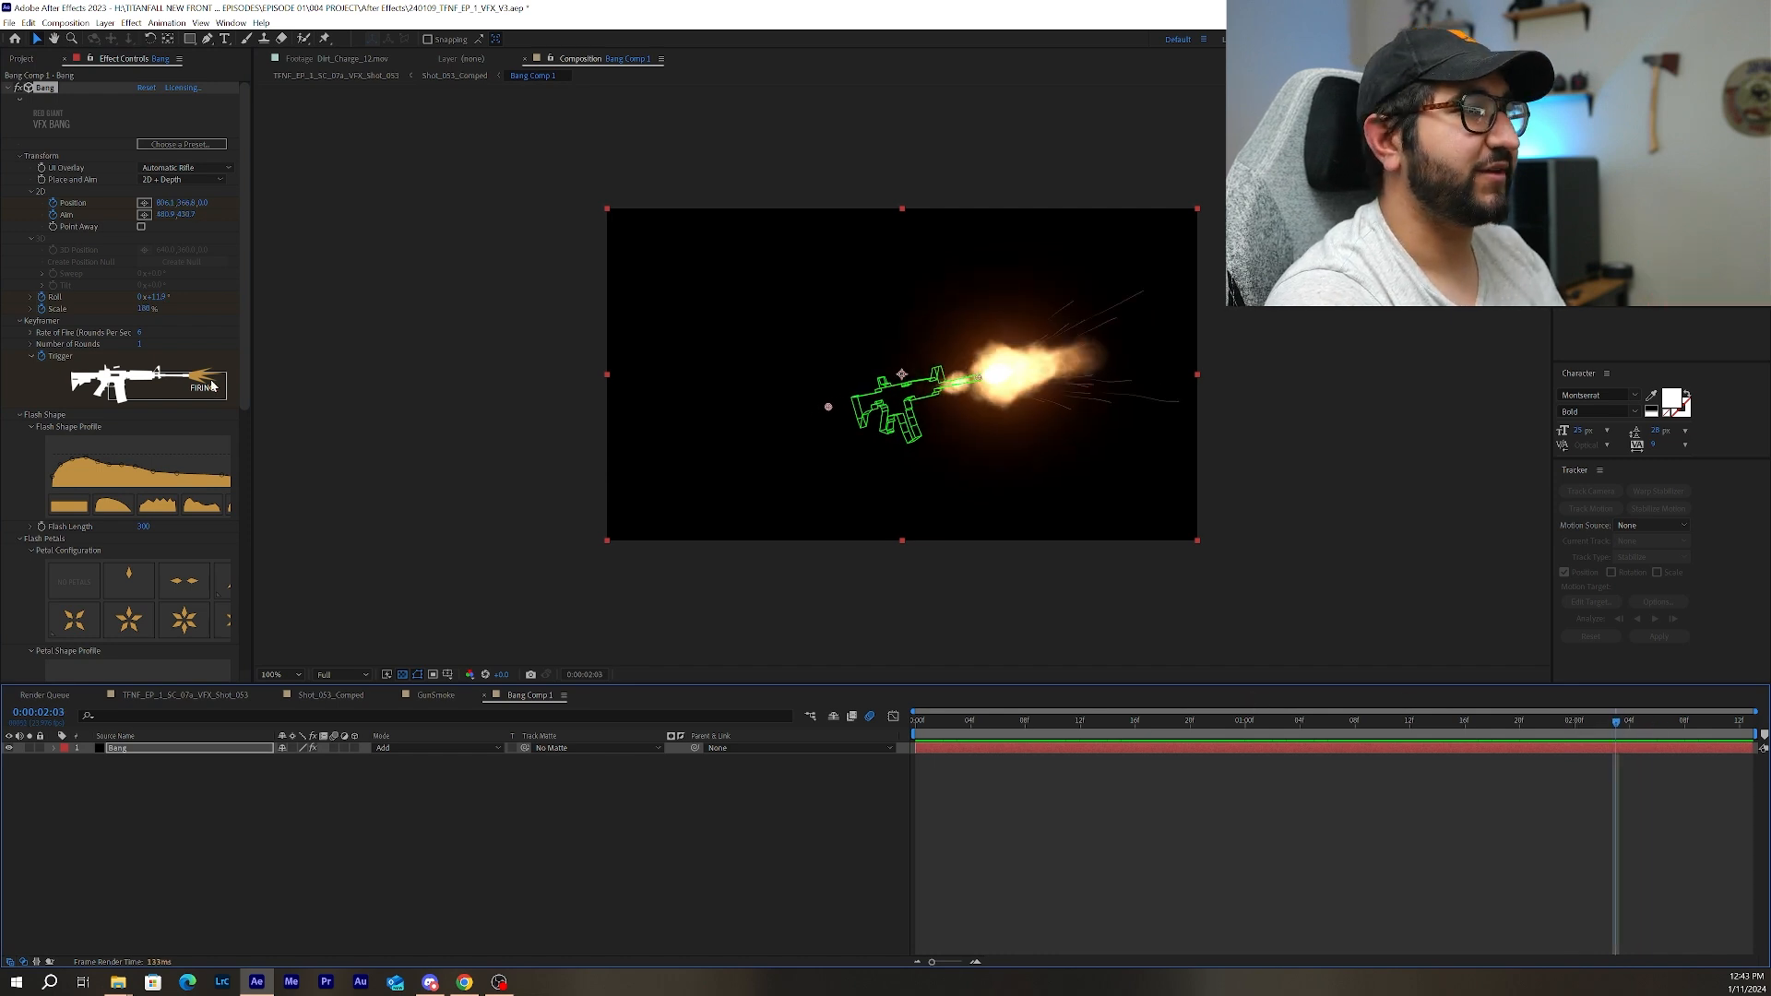
# Try reshaping Bang's Petal Shape Profile and Flash Shape Profile curves, restoring the original curves.
pyautogui.moveTo(244, 357); pyautogui.dragTo(244, 510)
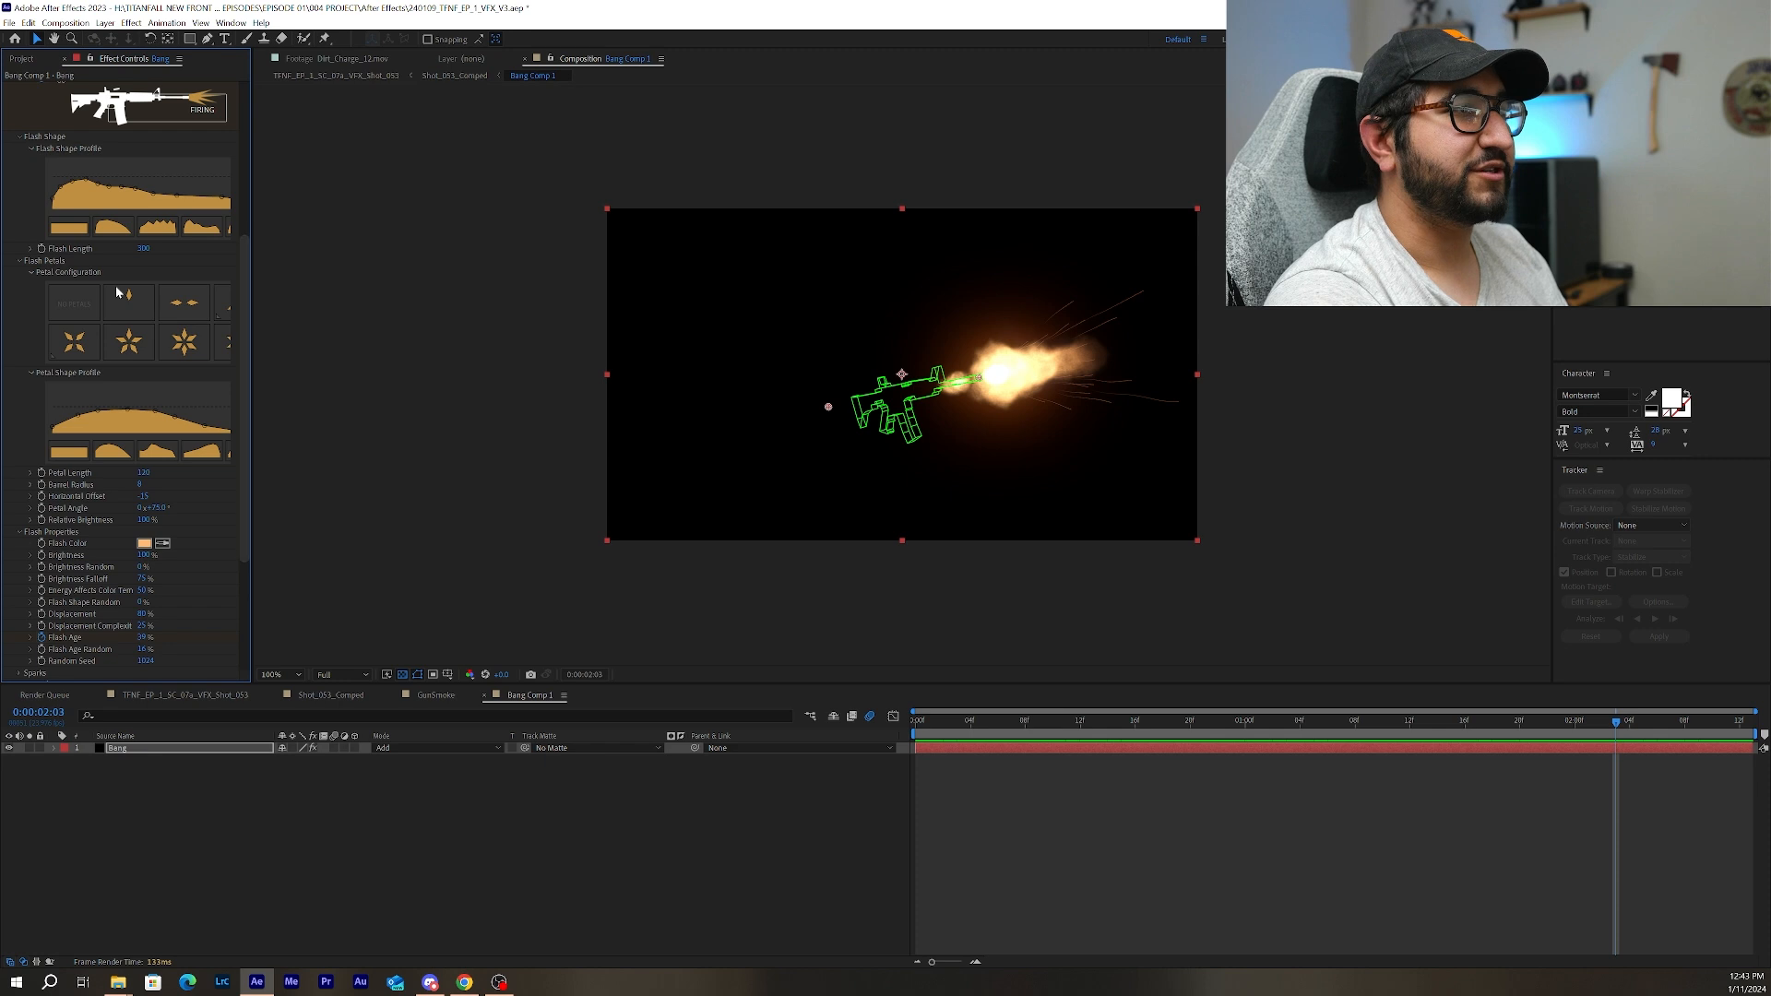
pyautogui.moveTo(158, 418); pyautogui.dragTo(155, 427)
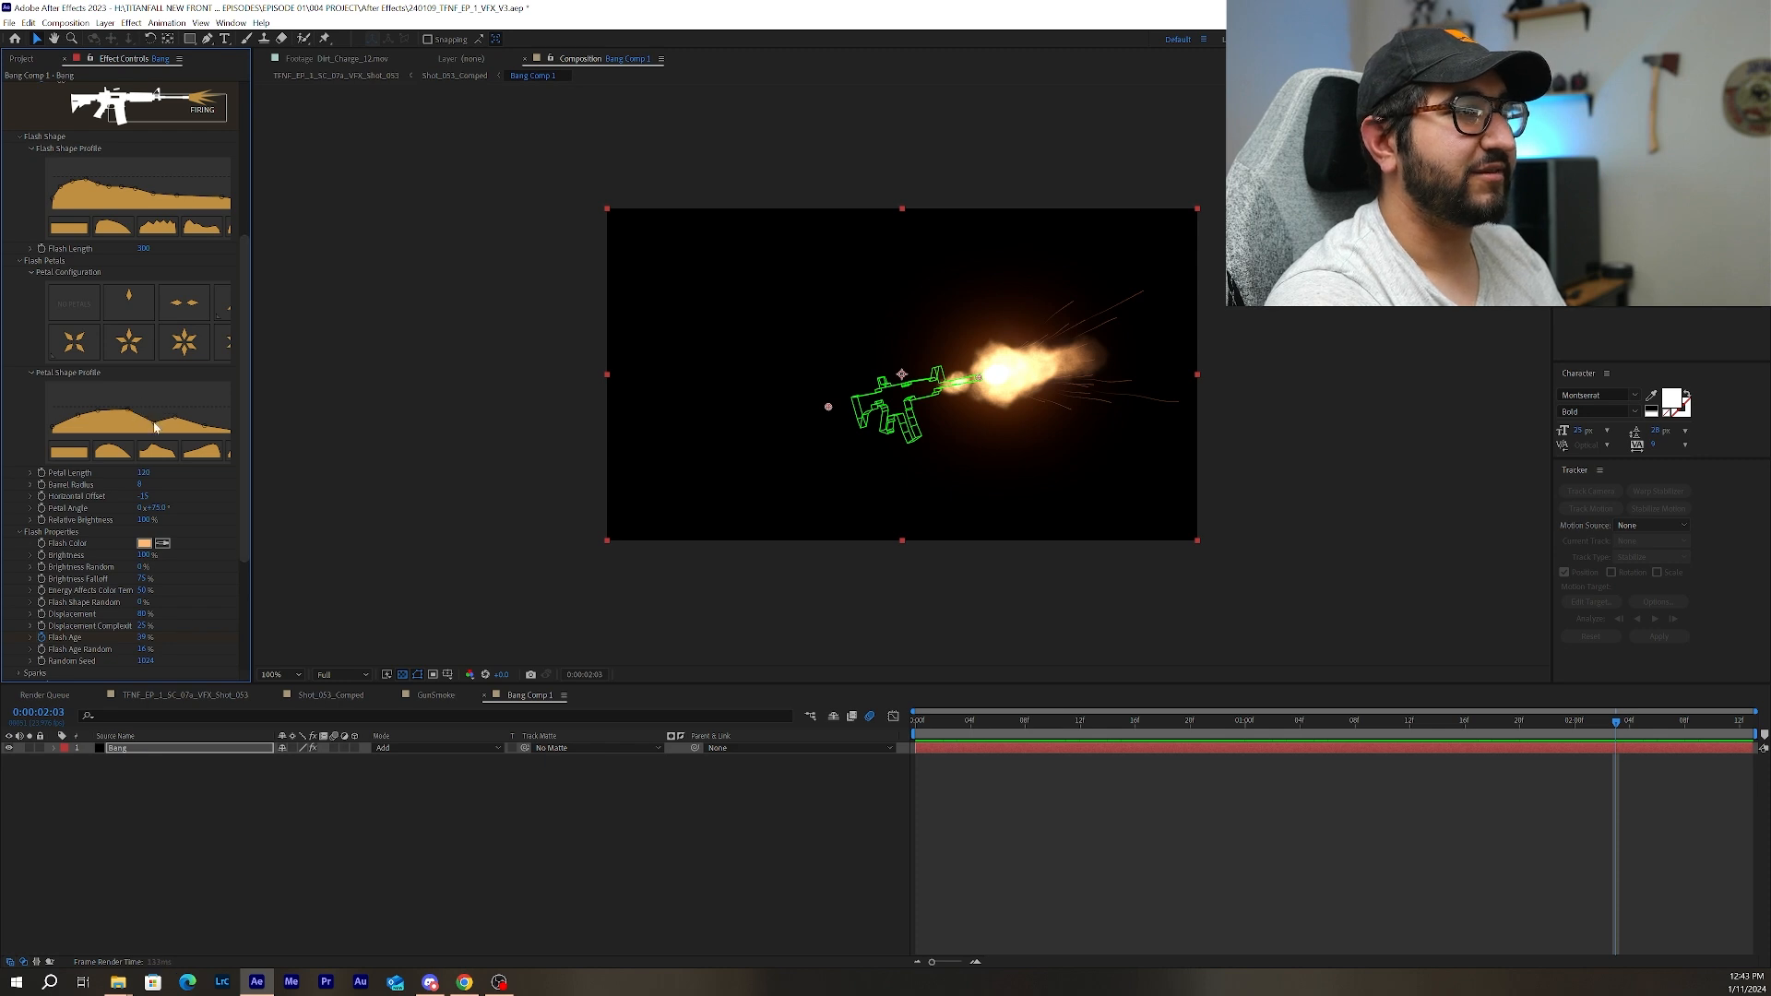
pyautogui.moveTo(155, 426); pyautogui.dragTo(156, 418)
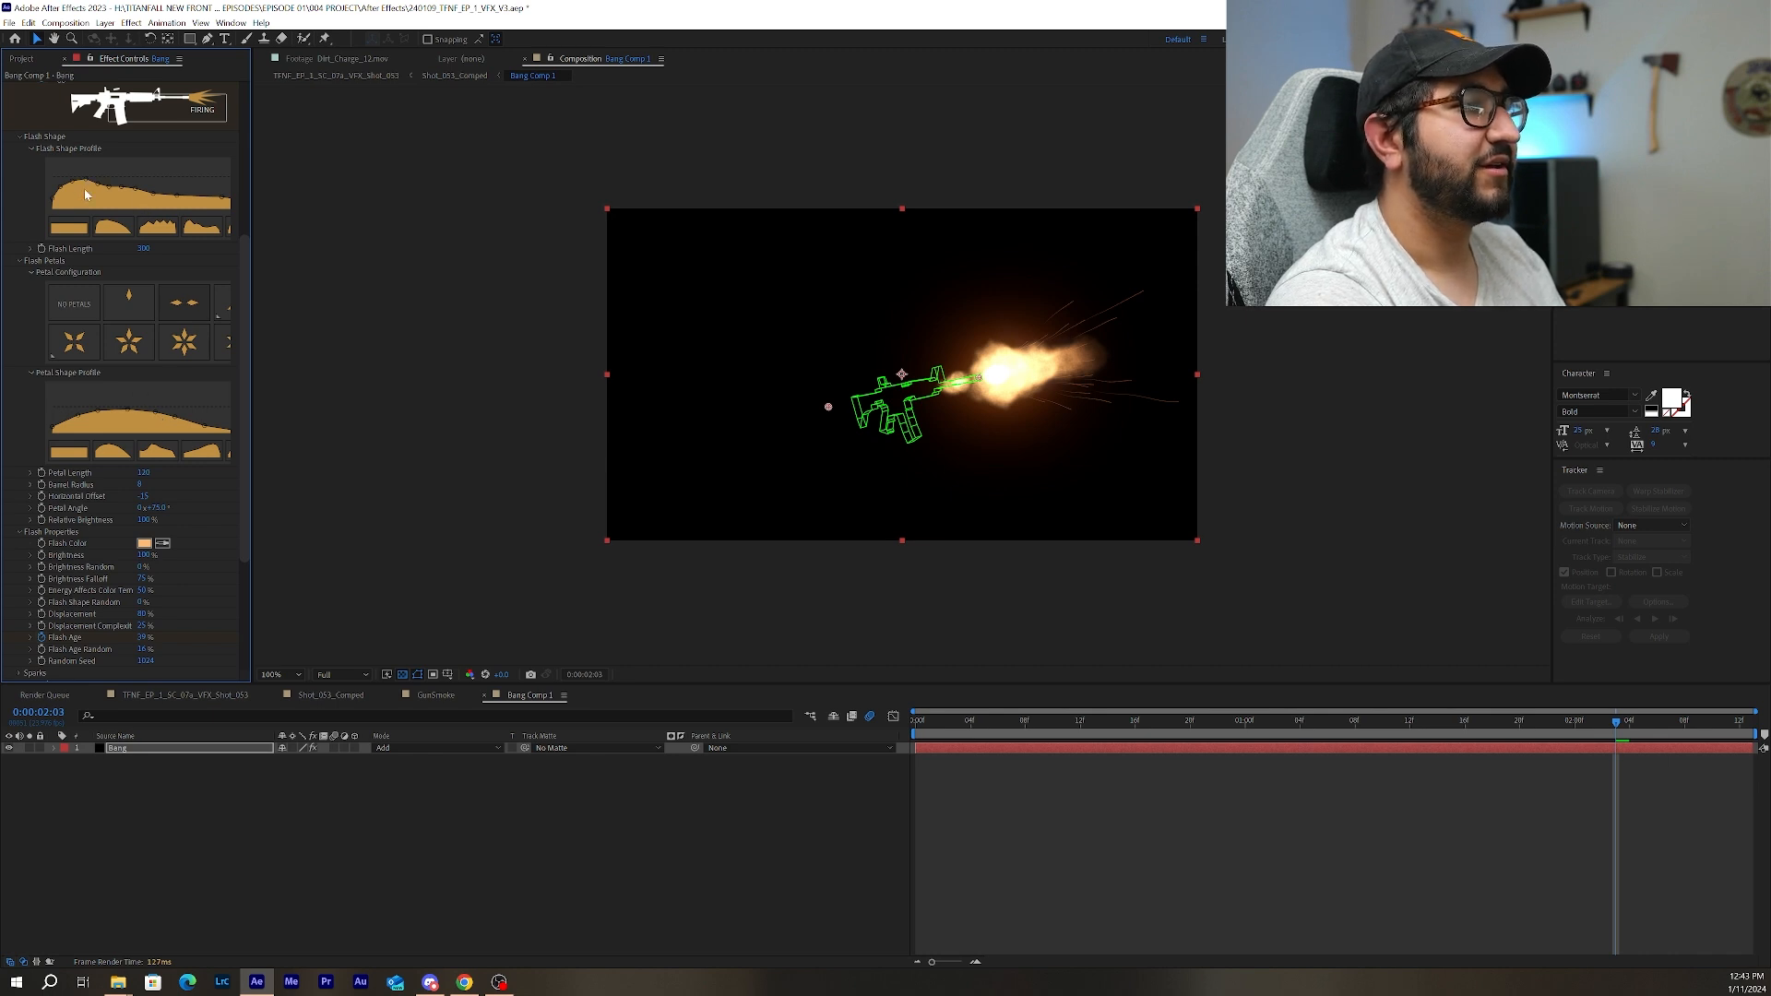
pyautogui.moveTo(87, 191); pyautogui.dragTo(88, 187)
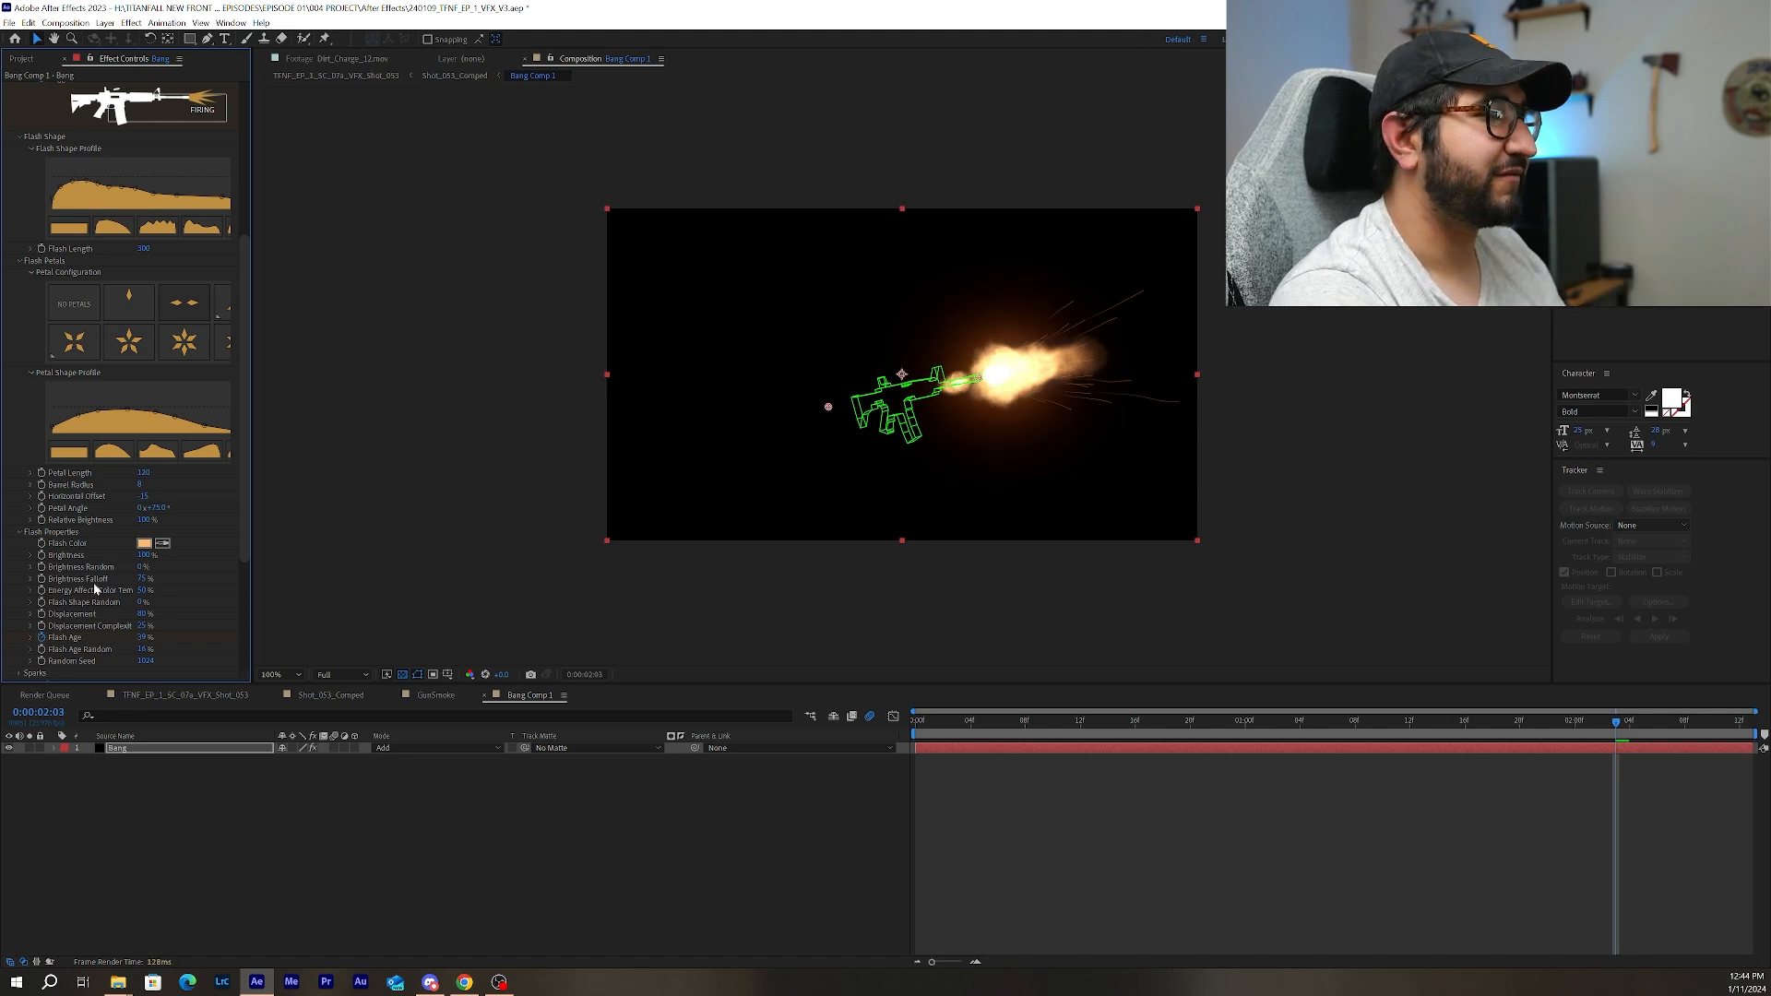
# Expand Bang's Sparks settings and test a lower Max Sparks value before restoring the original amount.
pyautogui.scroll(-1, 27, 646)
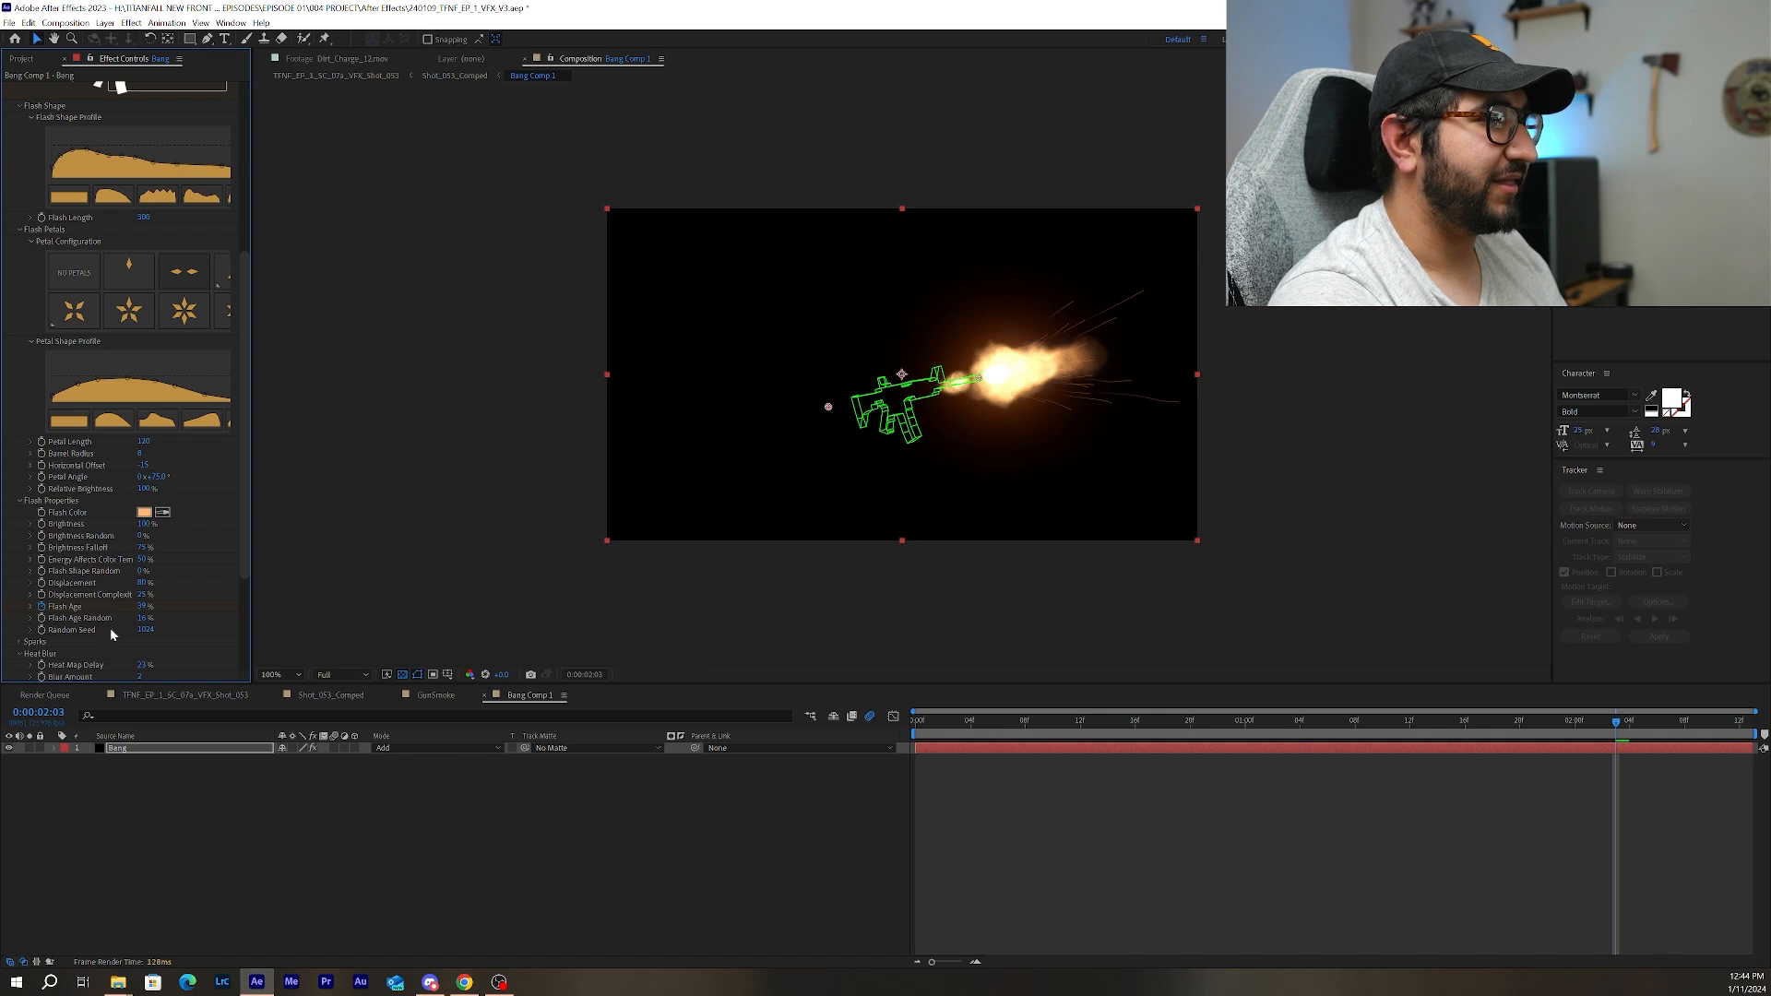
pyautogui.scroll(-2, 33, 643)
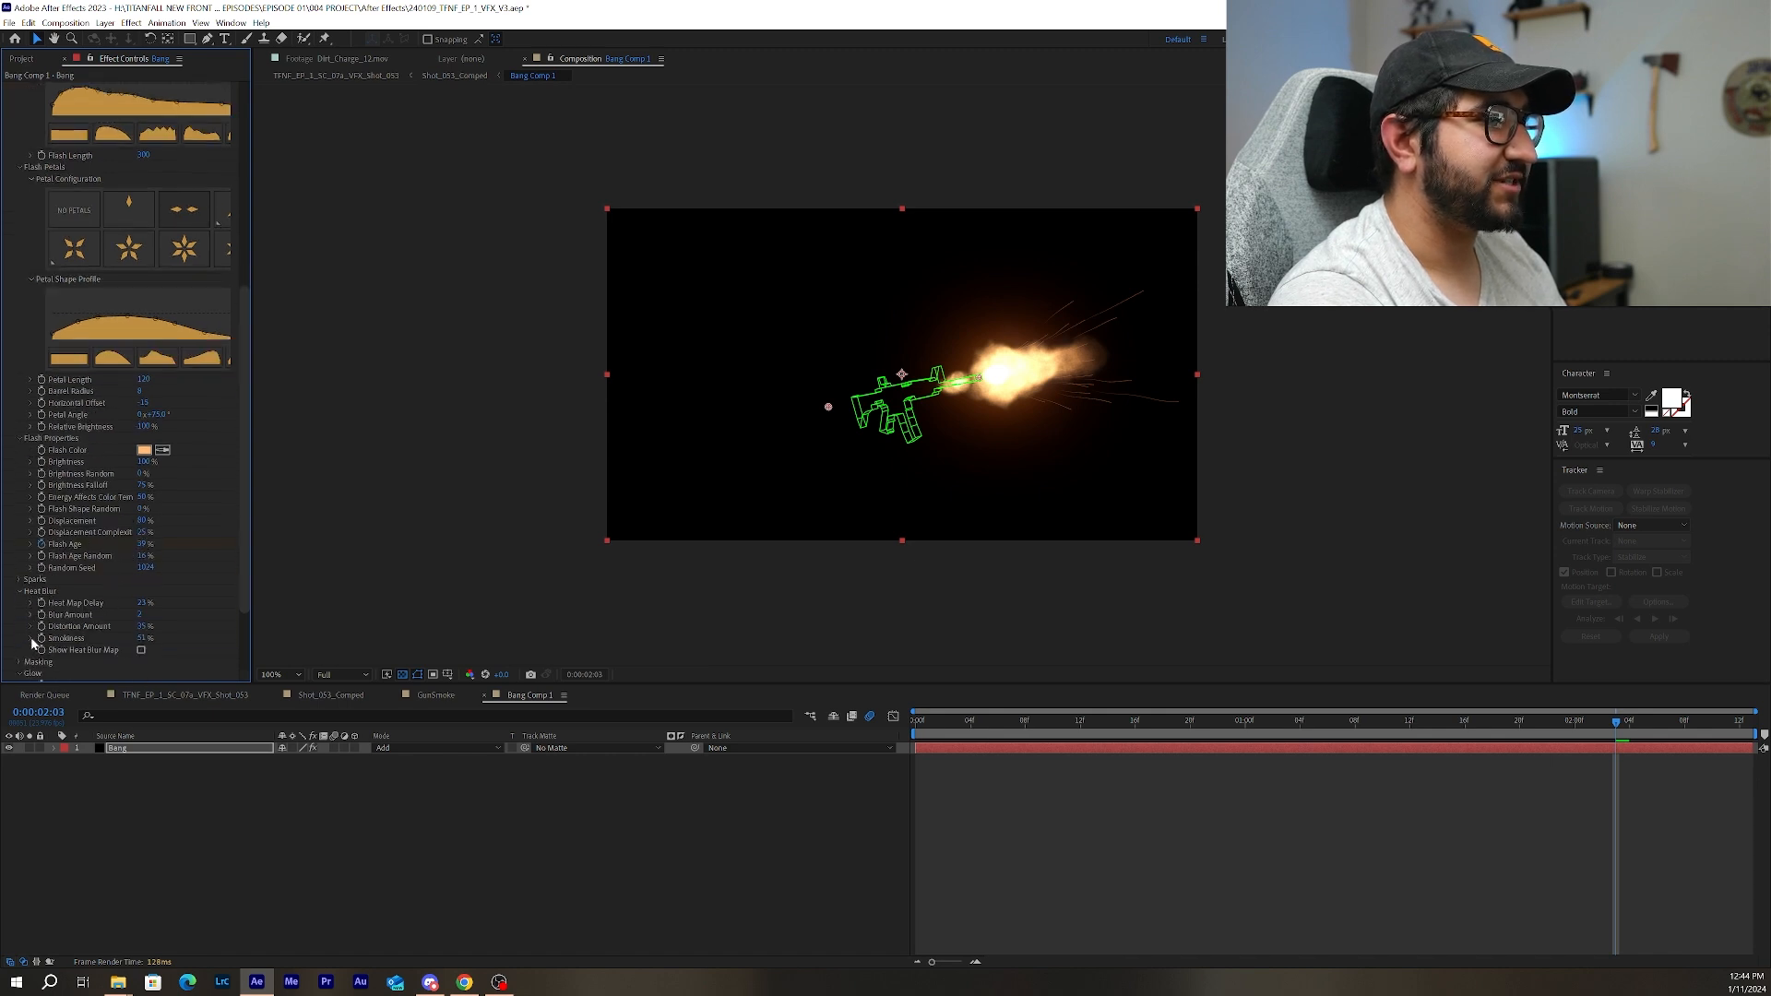
pyautogui.click(19, 580)
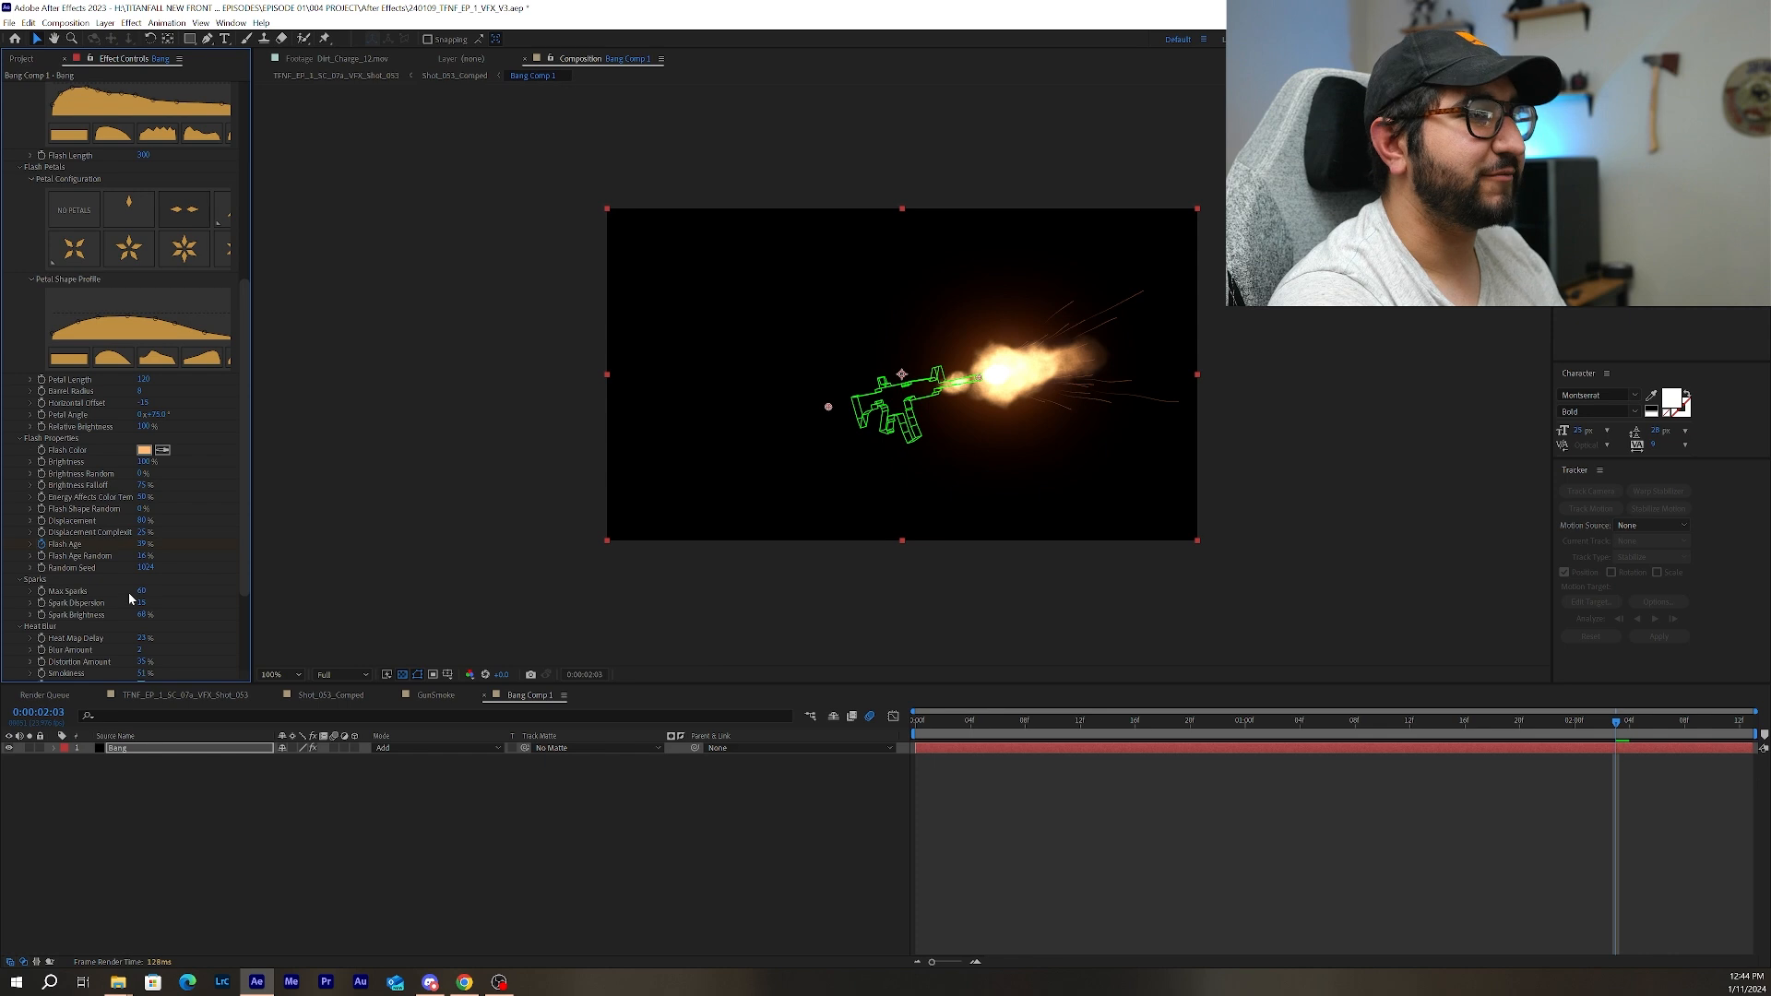
pyautogui.moveTo(139, 591); pyautogui.dragTo(113, 590)
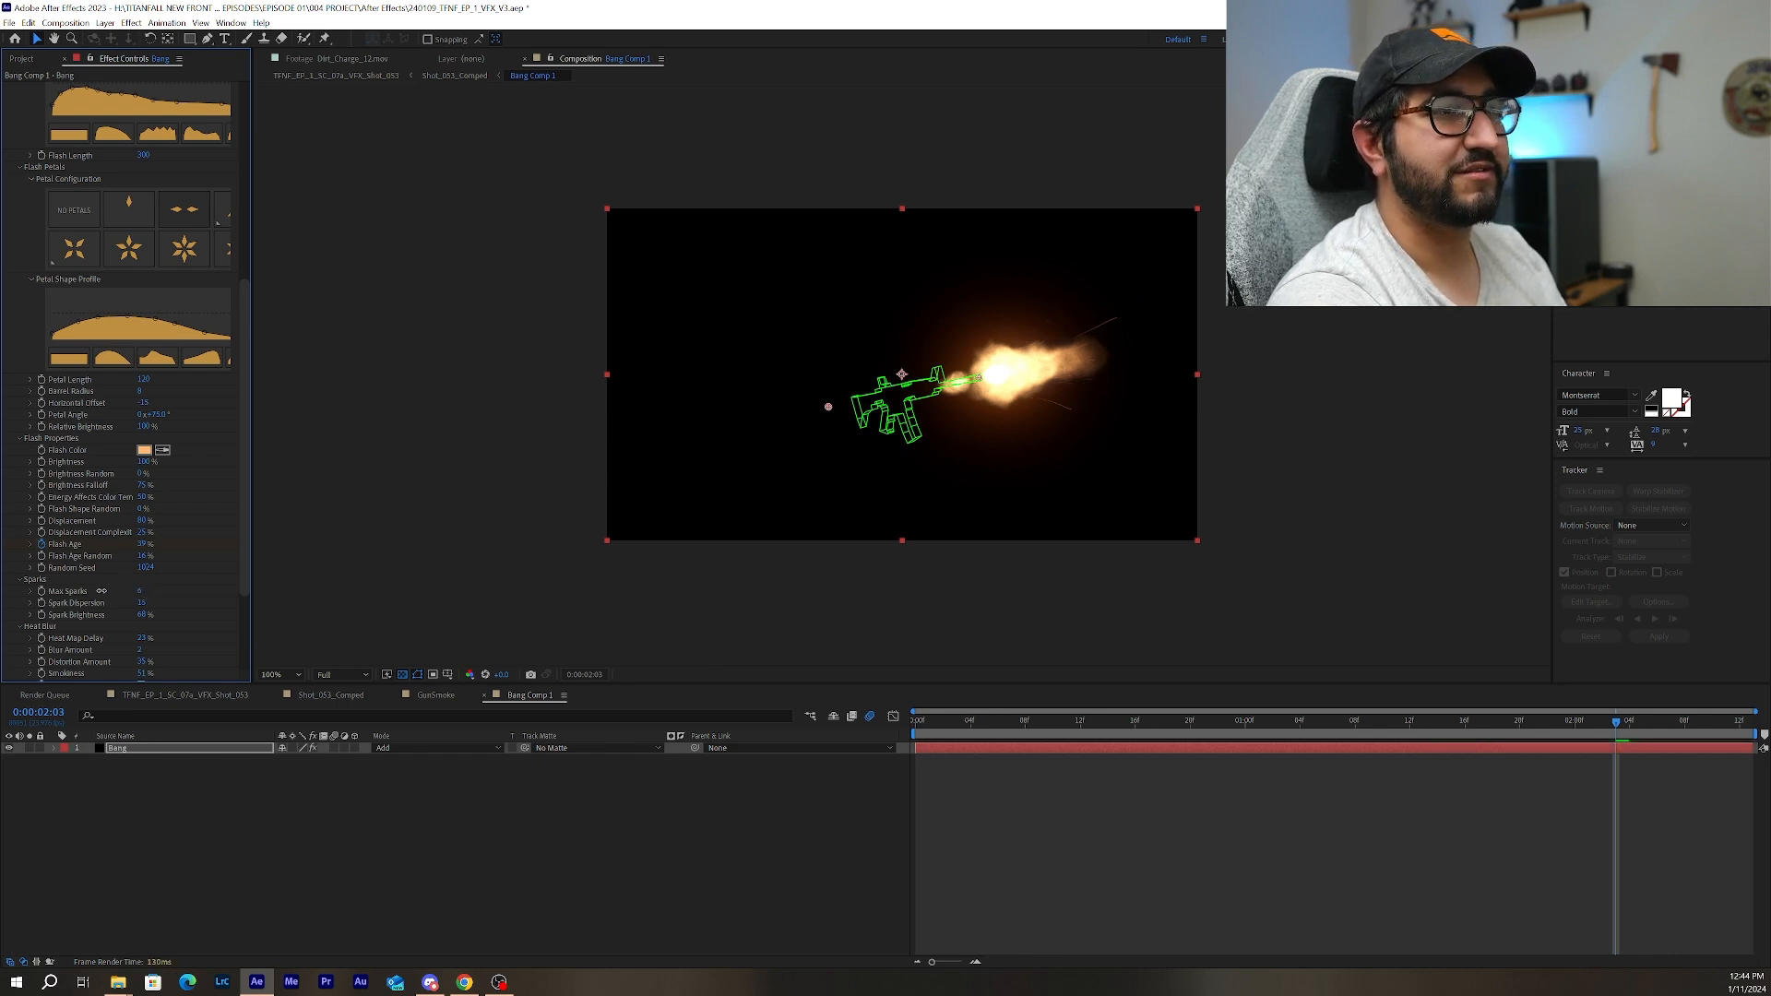
pyautogui.moveTo(107, 584); pyautogui.dragTo(203, 602)
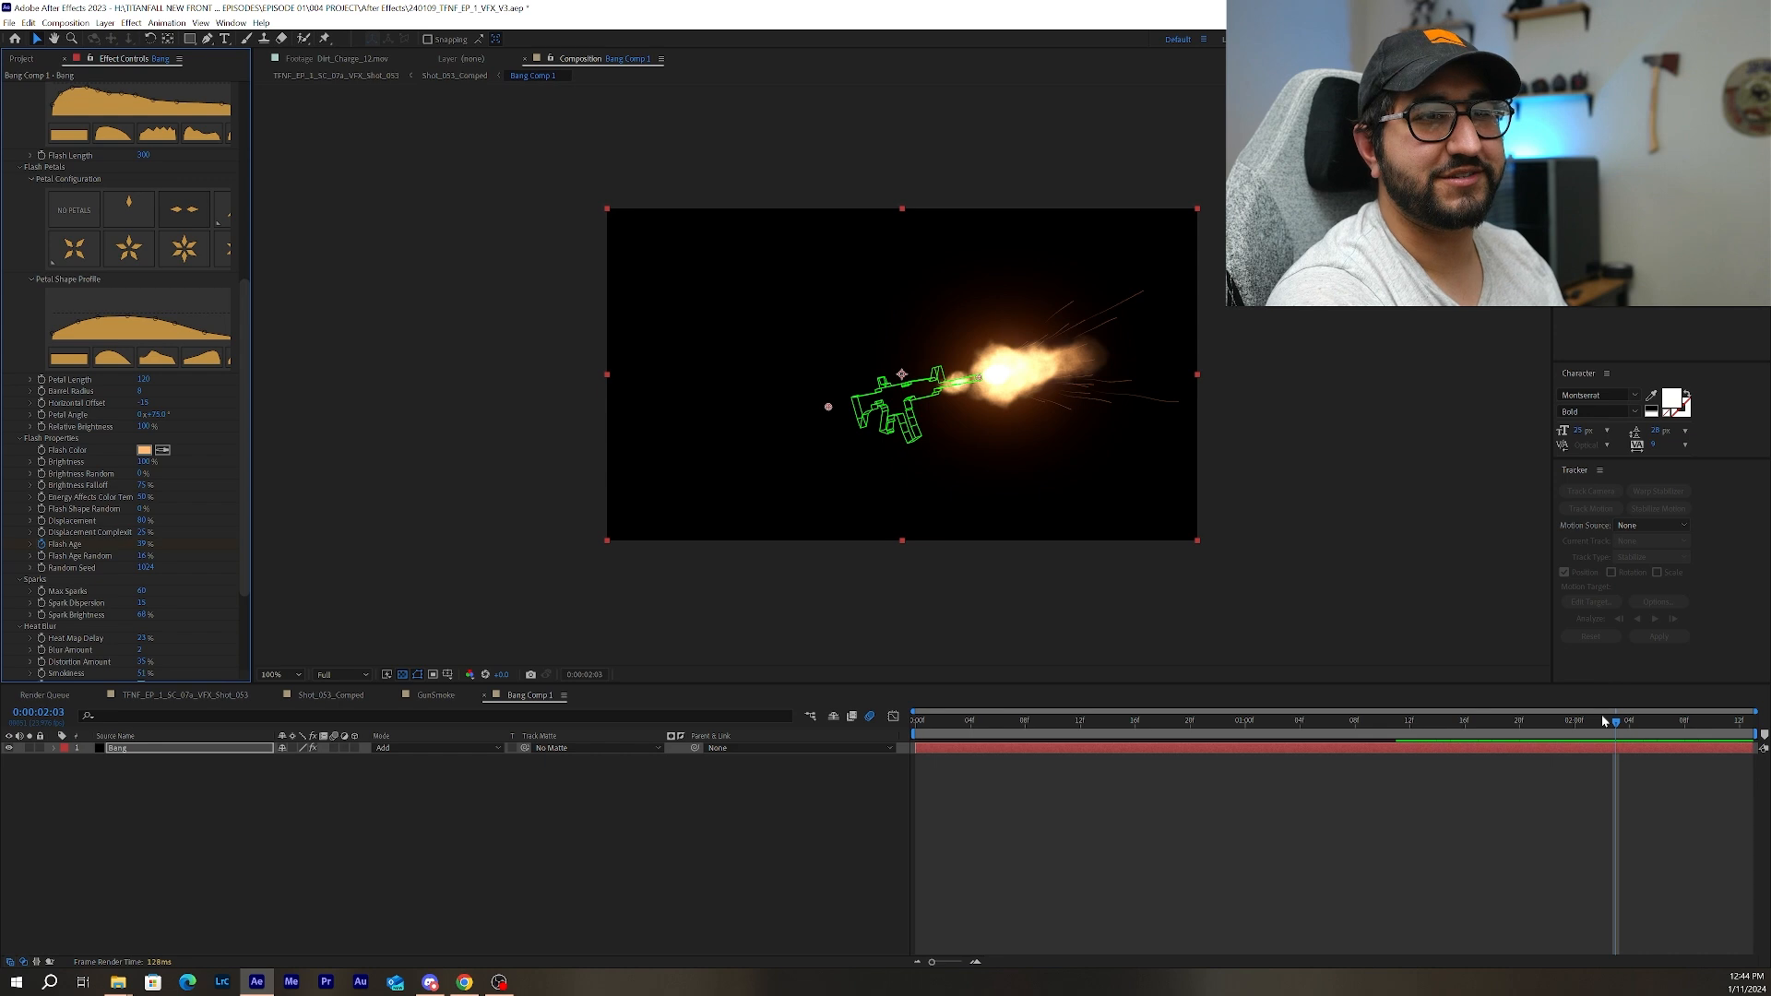
# Scrub Bang Comp 1 back to 0:00:00:22 and forward to 0:00:01:12, and return to the Shot_053_Comped composition.
pyautogui.moveTo(1619, 725); pyautogui.dragTo(1226, 729)
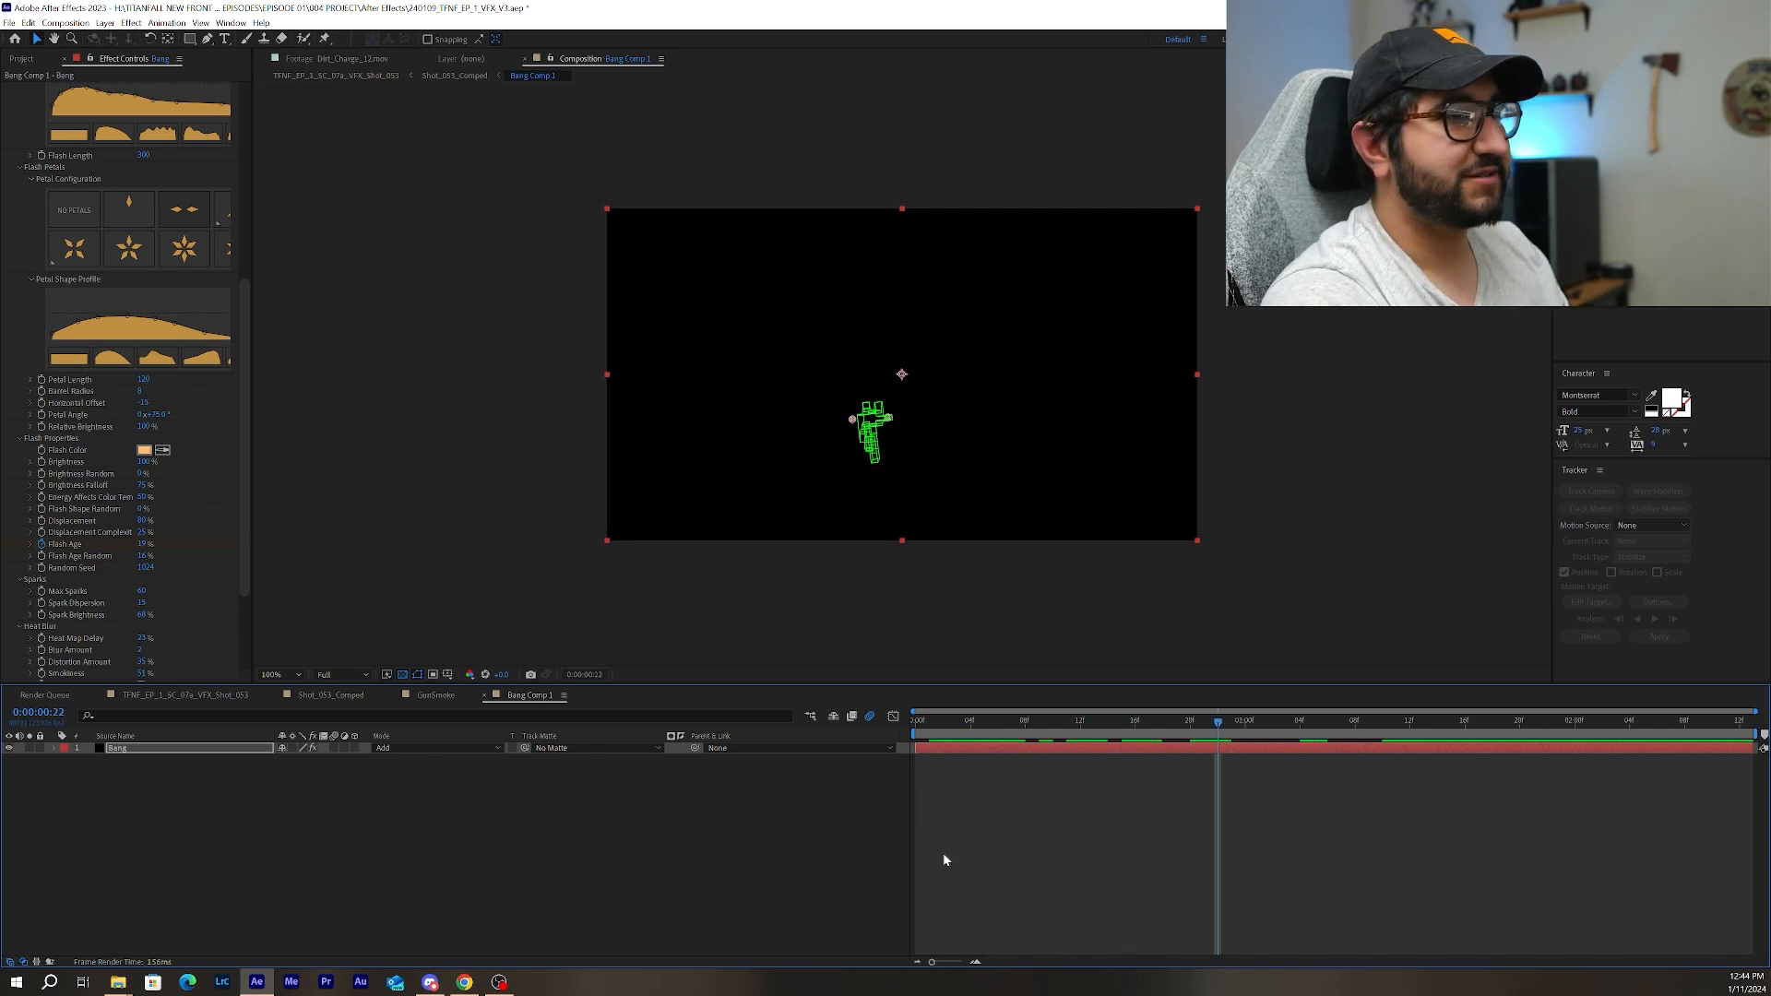
pyautogui.moveTo(1230, 729); pyautogui.dragTo(1416, 724)
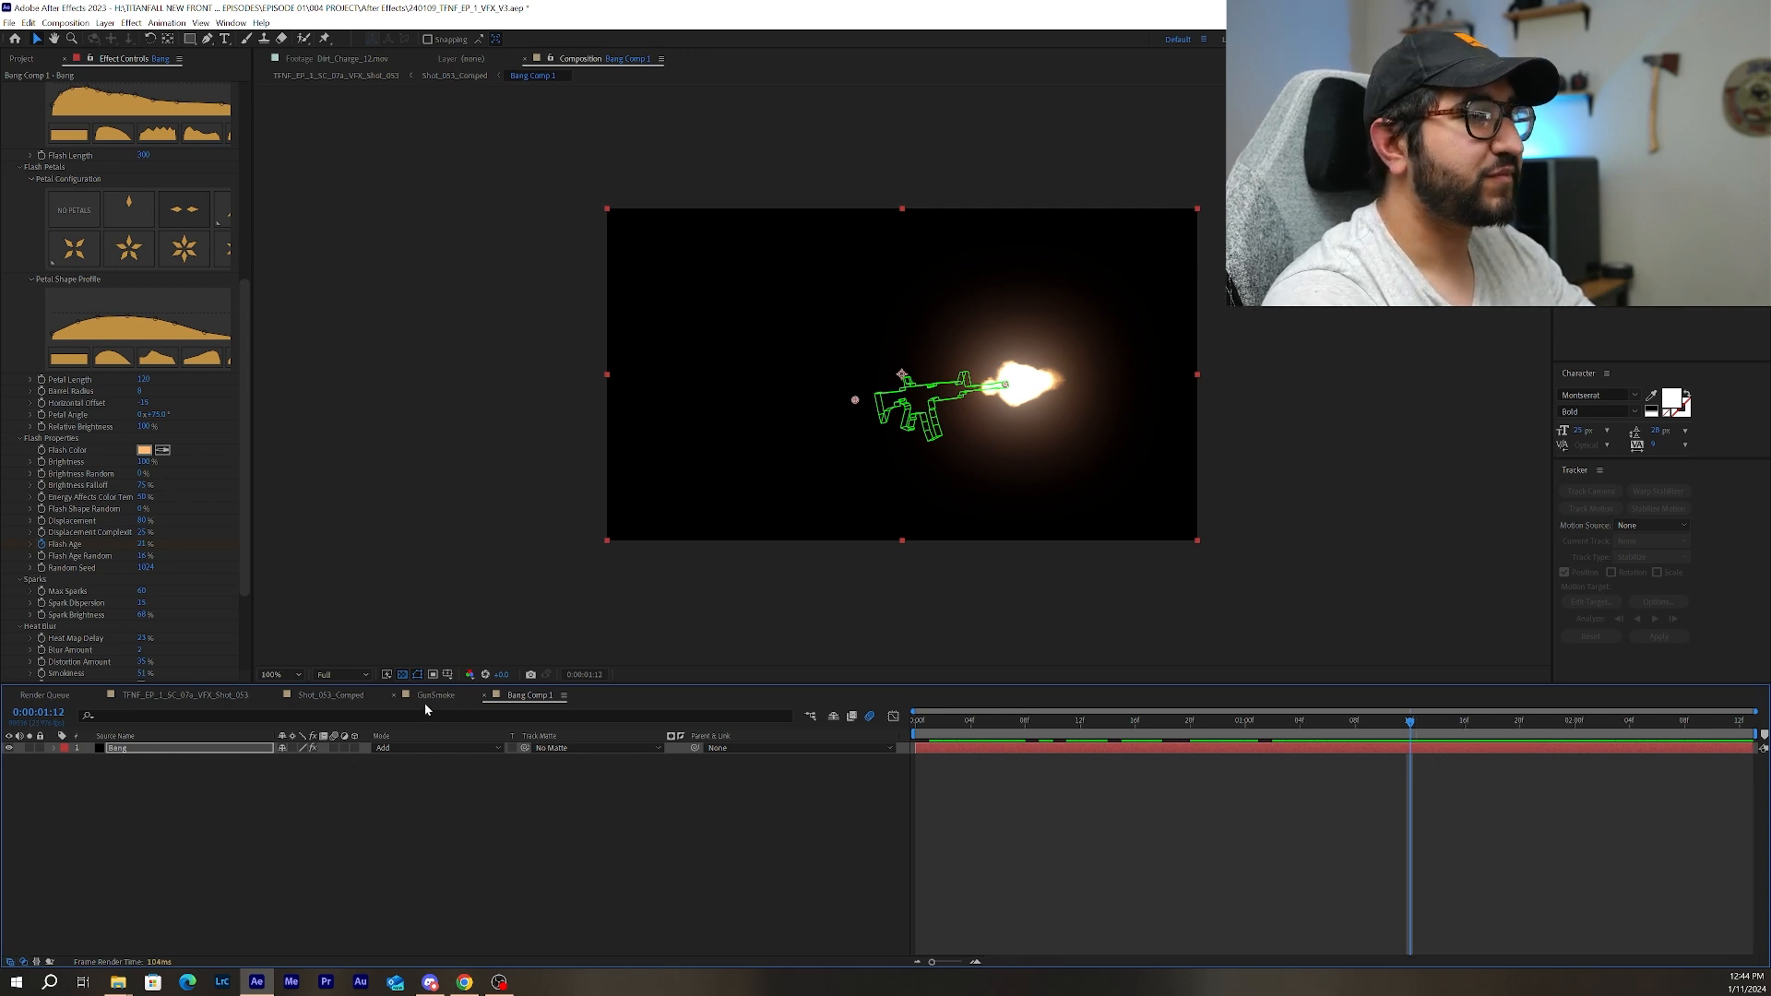
pyautogui.click(323, 693)
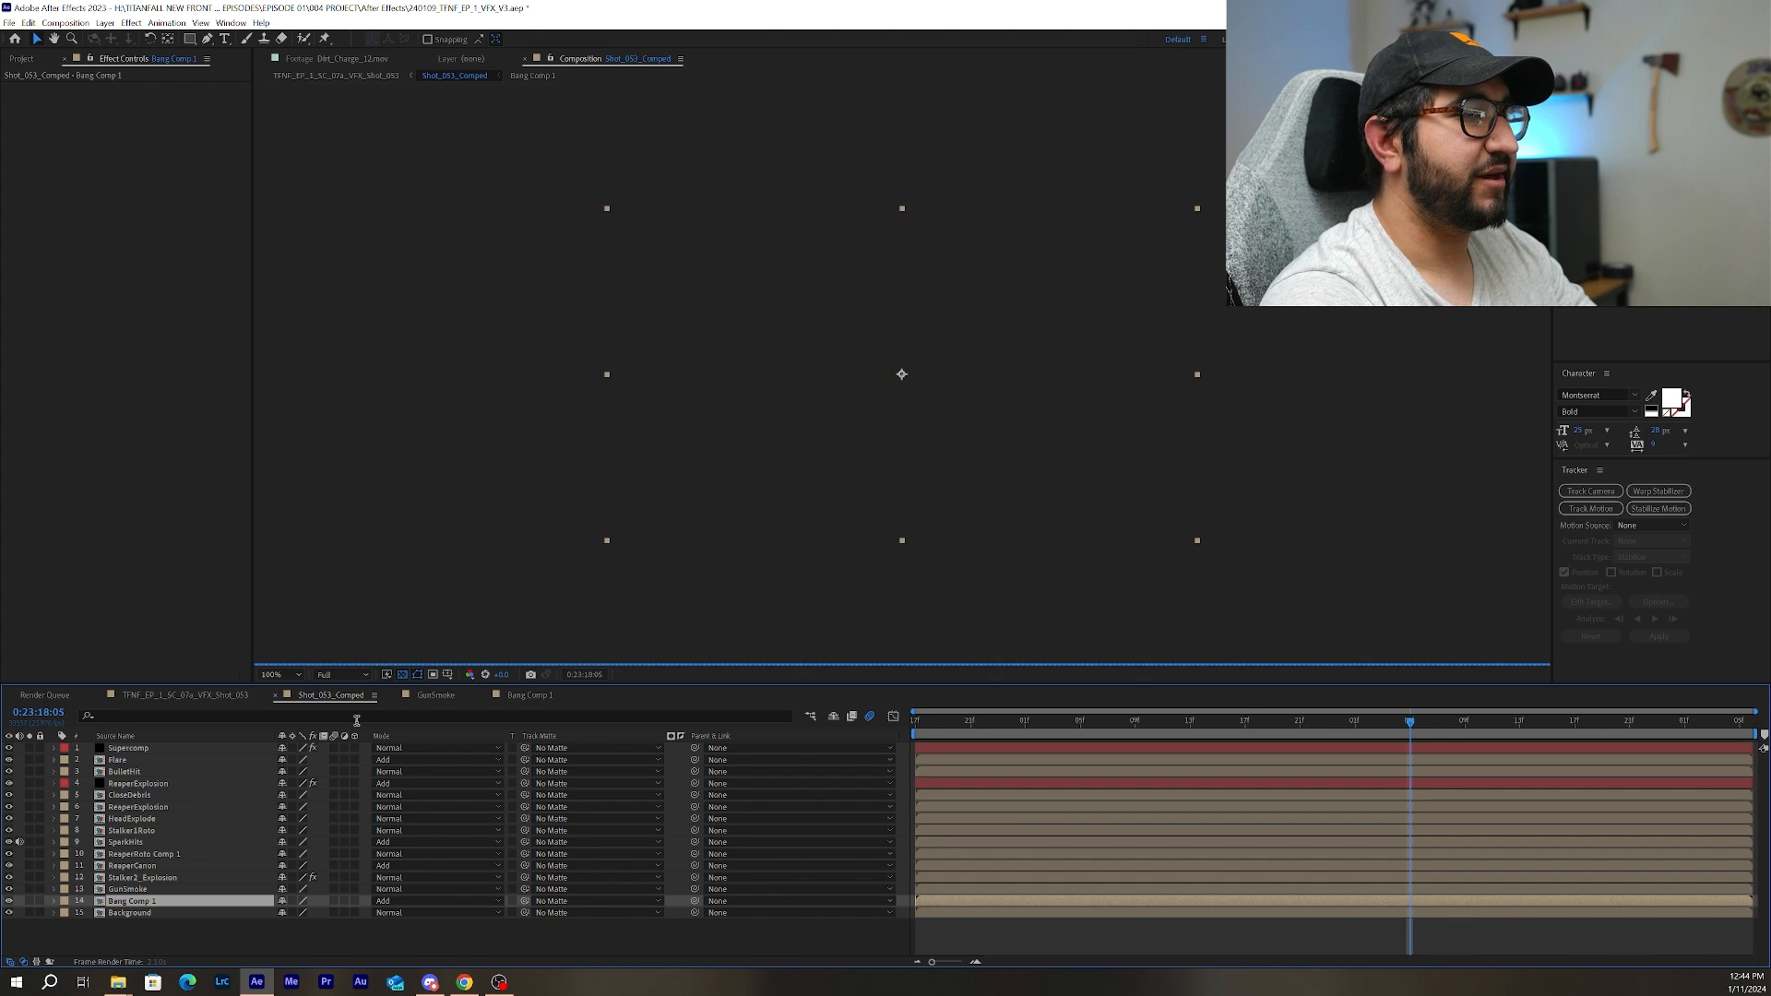
# Open the Flare precomp and examine its Knoll Light Factory flare, scrubbing to 0:23:18:00.
pyautogui.doubleClick(117, 759)
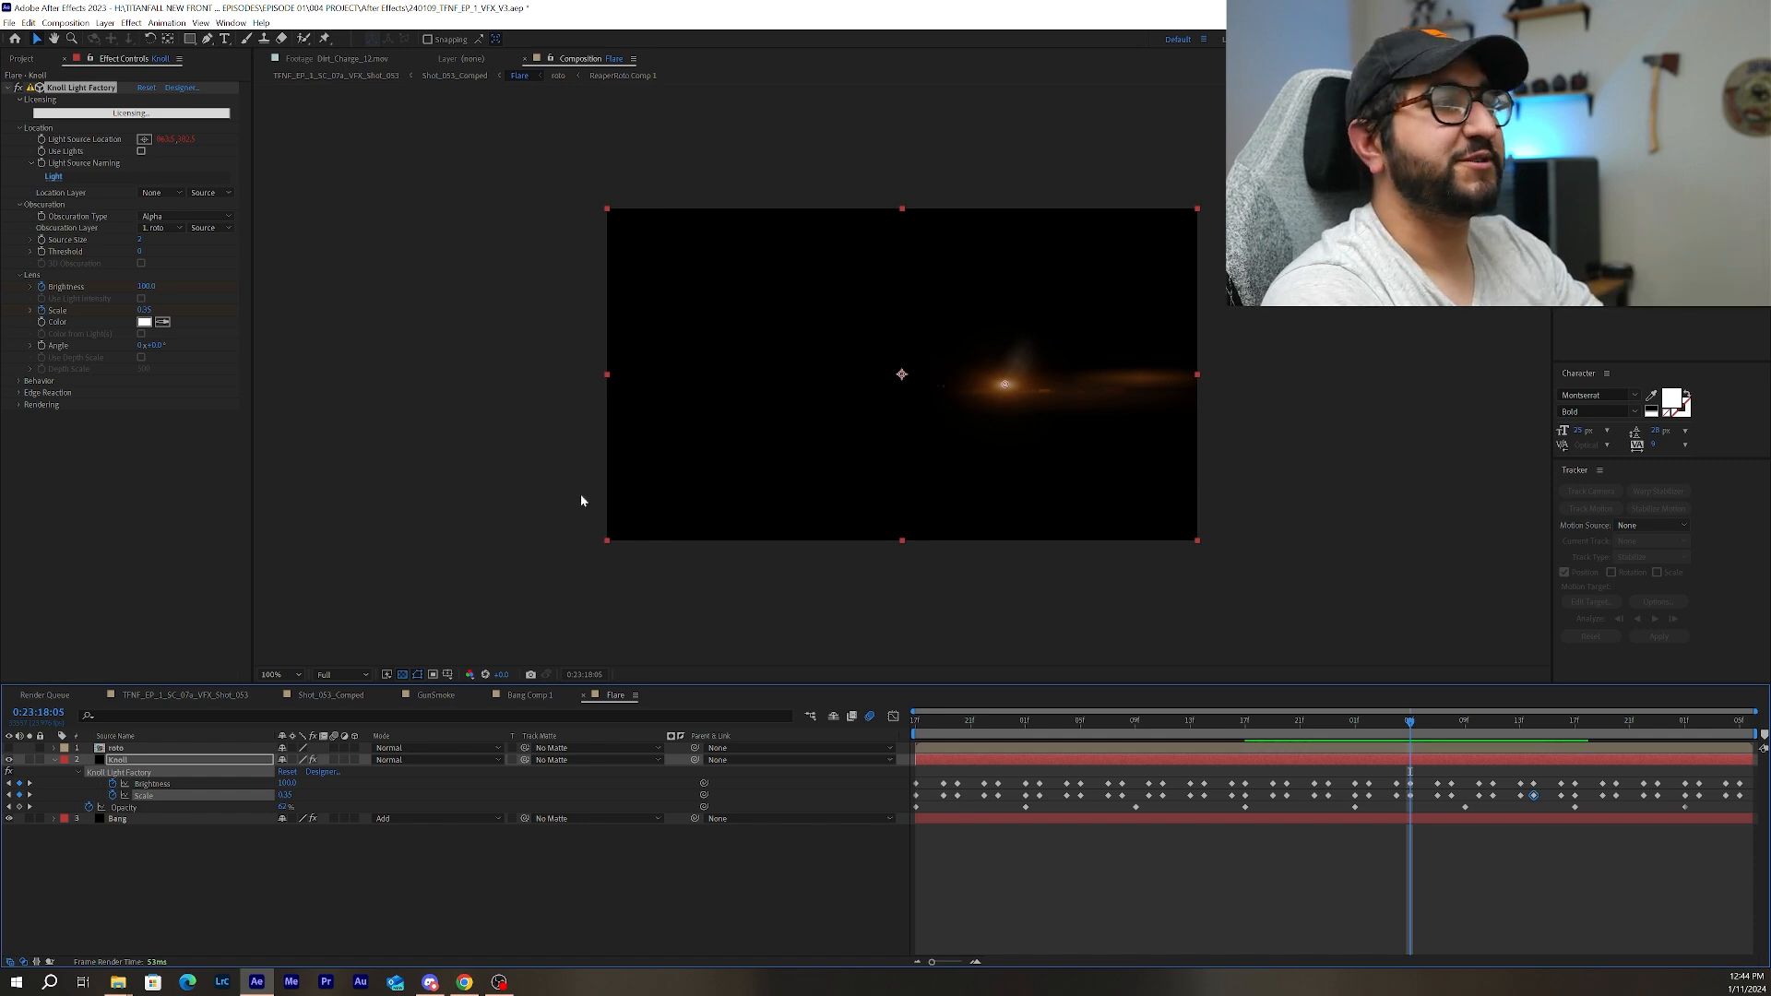
pyautogui.click(90, 90)
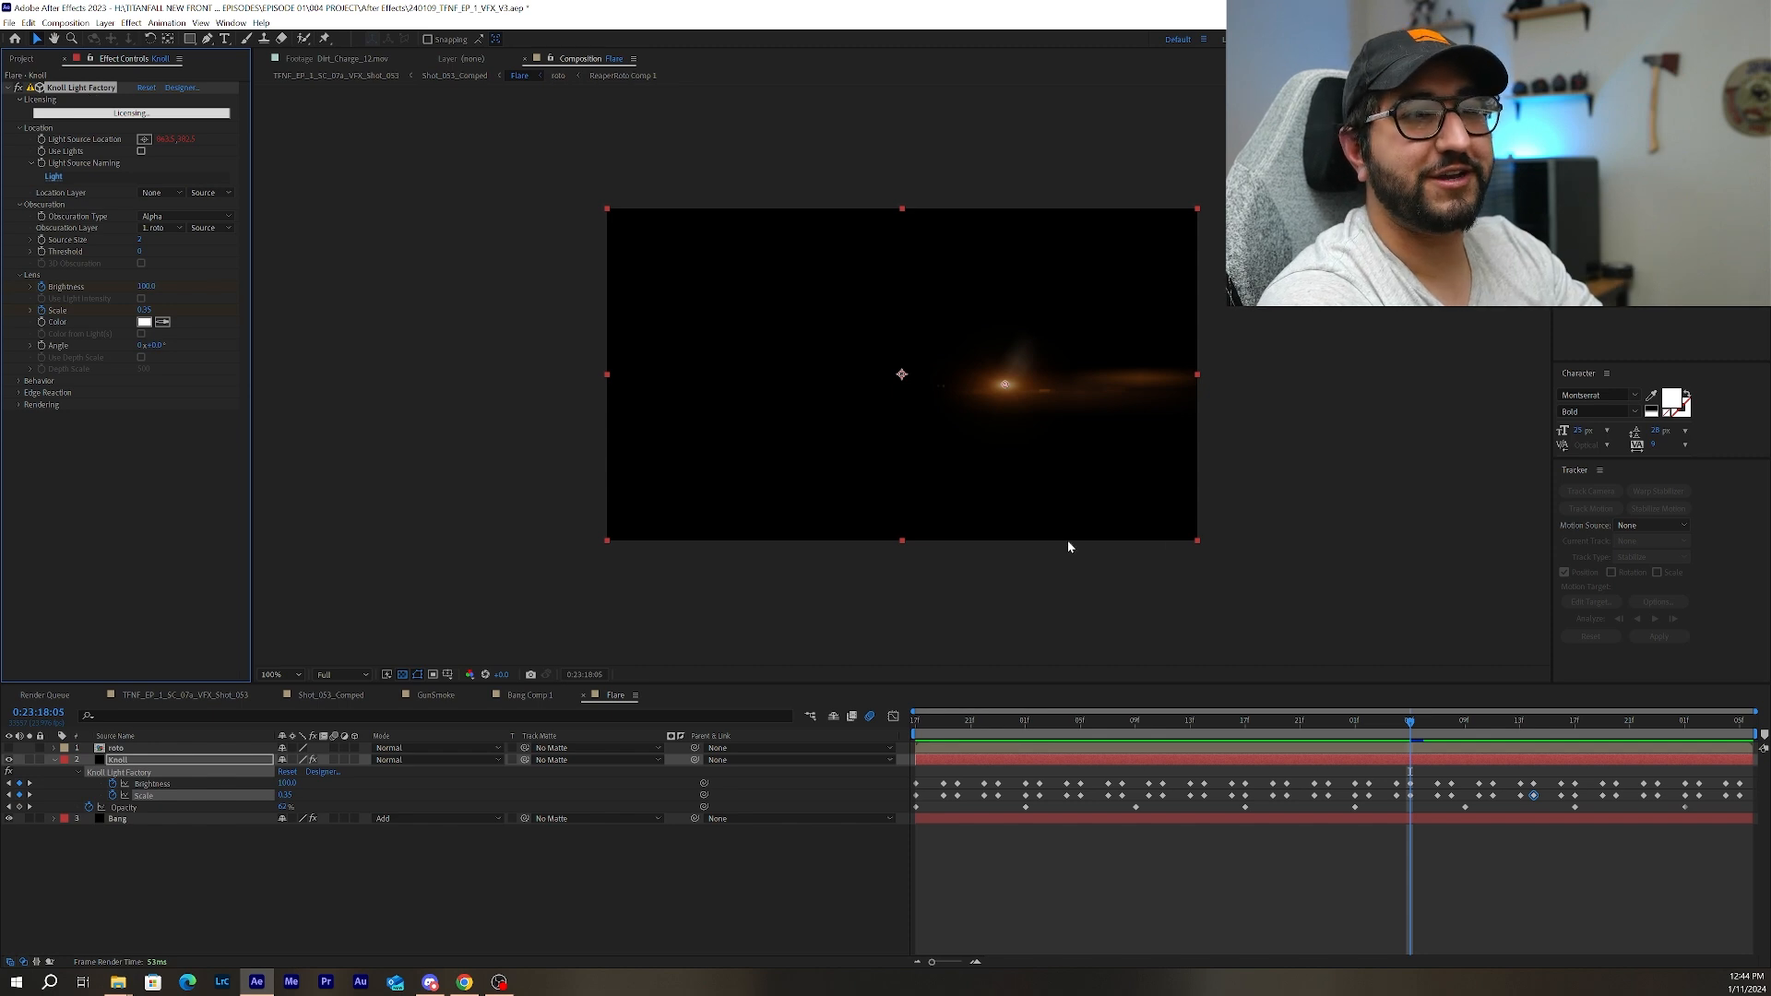
pyautogui.moveTo(1413, 727); pyautogui.dragTo(1320, 726)
# Reveal the Bang layer's keyframes in the Flare comp and check the flare's position at 0:23:17:05.
pyautogui.click(962, 820)
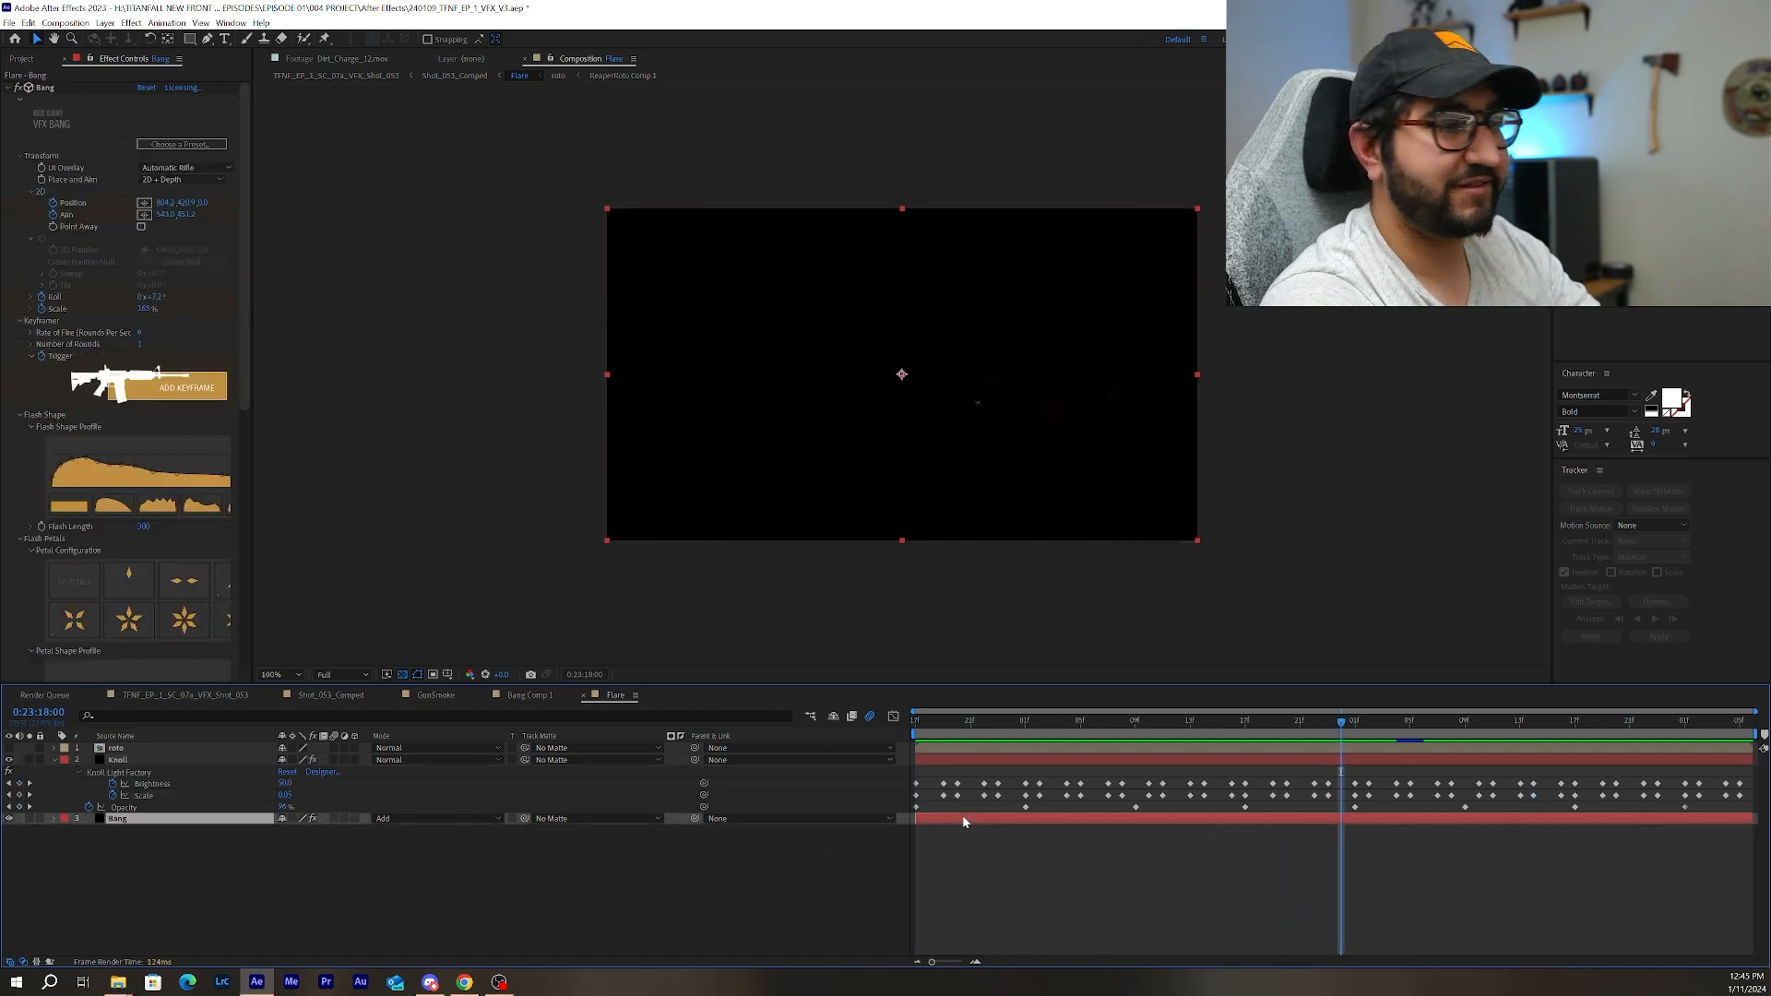
pyautogui.press('u')
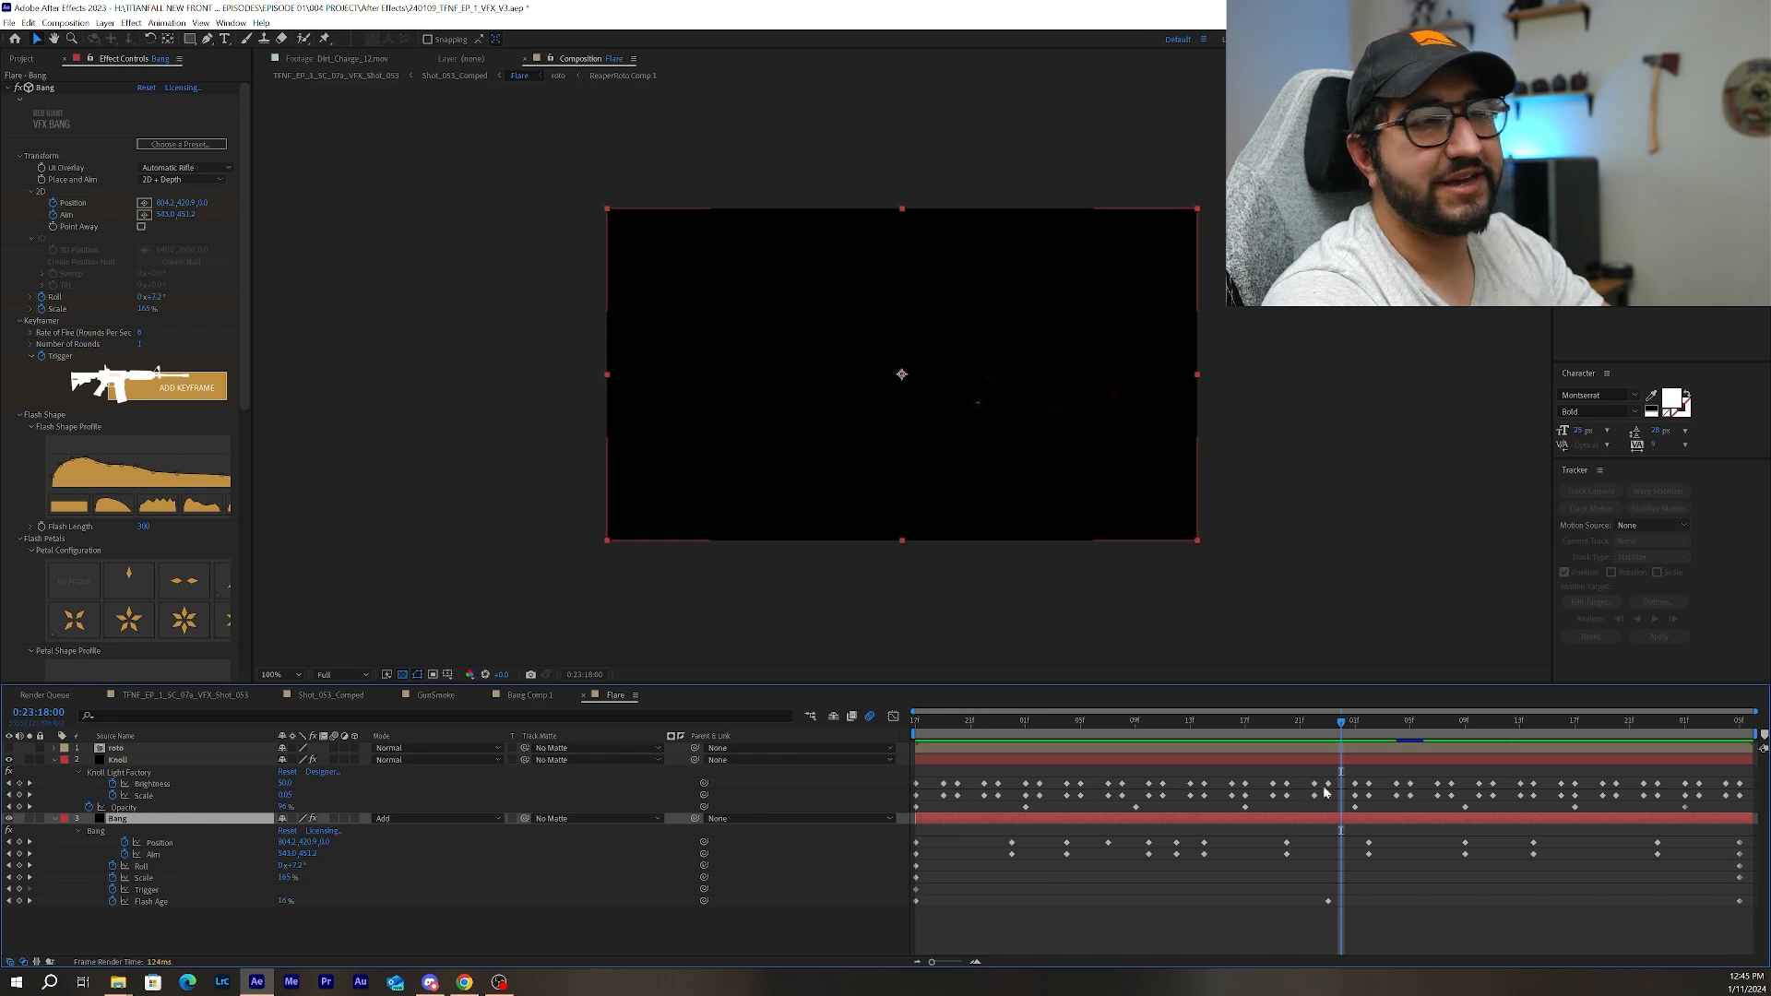
pyautogui.moveTo(1031, 727); pyautogui.dragTo(1081, 736)
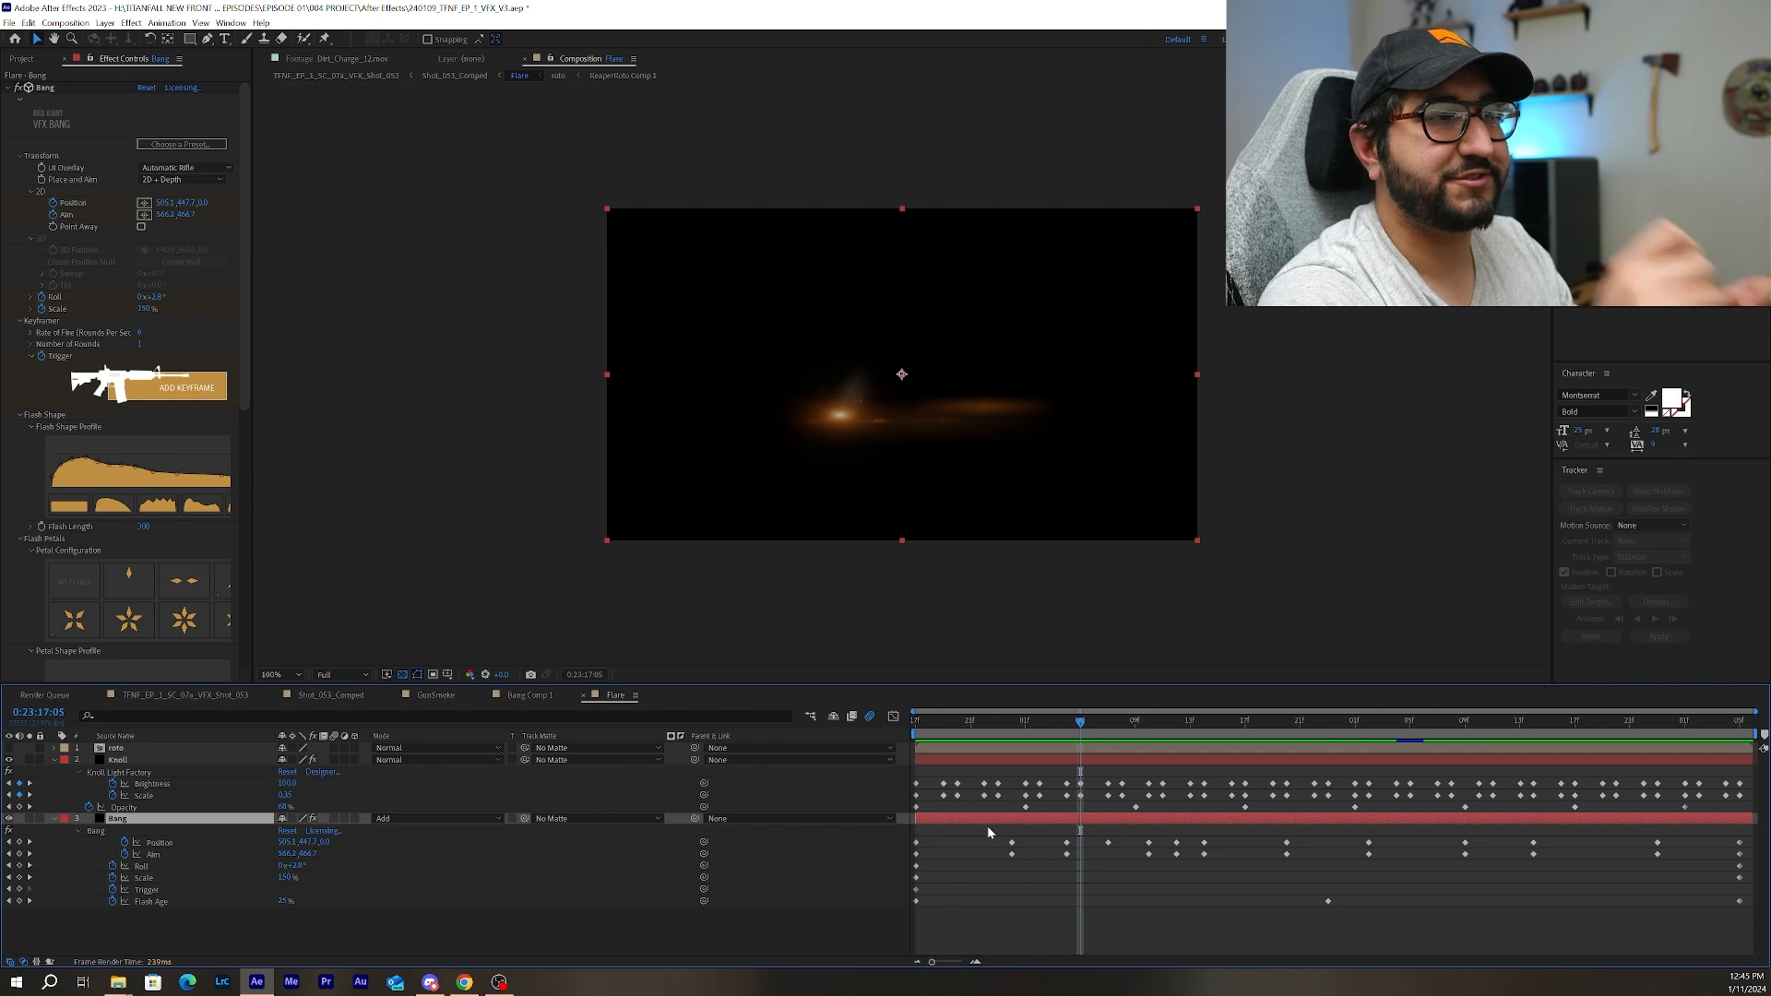
# At 0:23:16:17, show and hide the roto layer, and display the Knoll layer's obscuration settings.
pyautogui.moveTo(1080, 726); pyautogui.dragTo(914, 729)
pyautogui.click(951, 749)
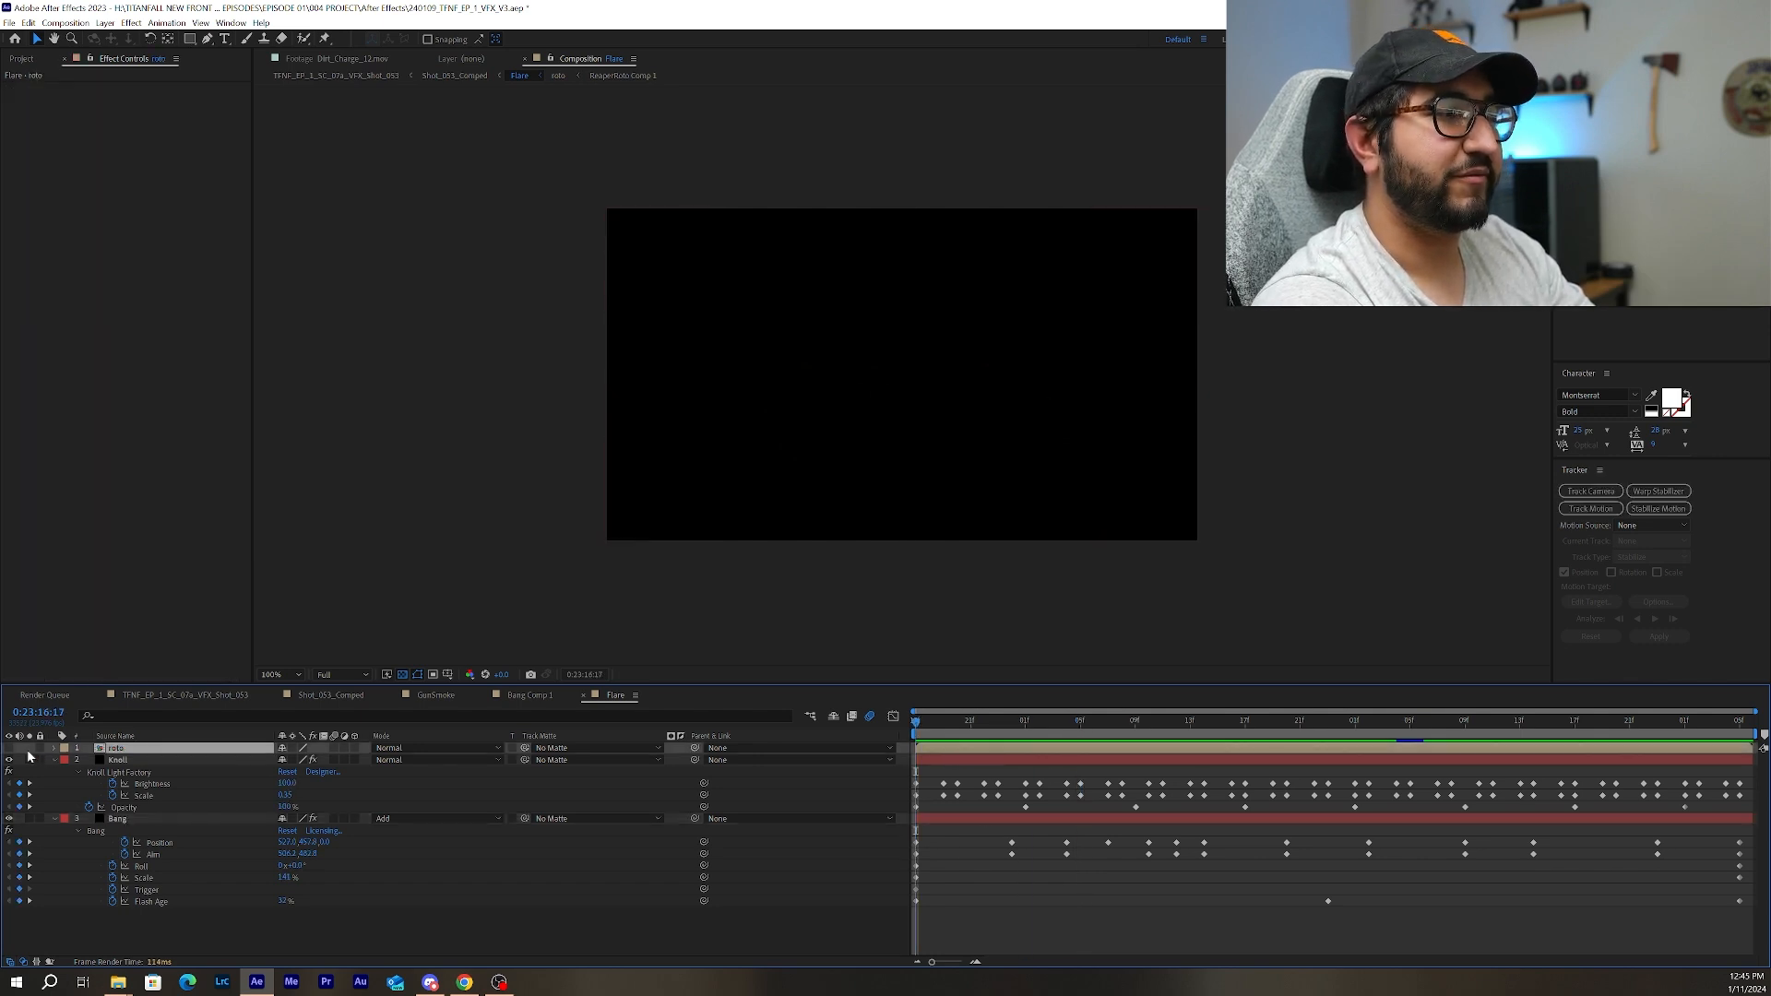
pyautogui.moveTo(9, 748); pyautogui.dragTo(8, 760)
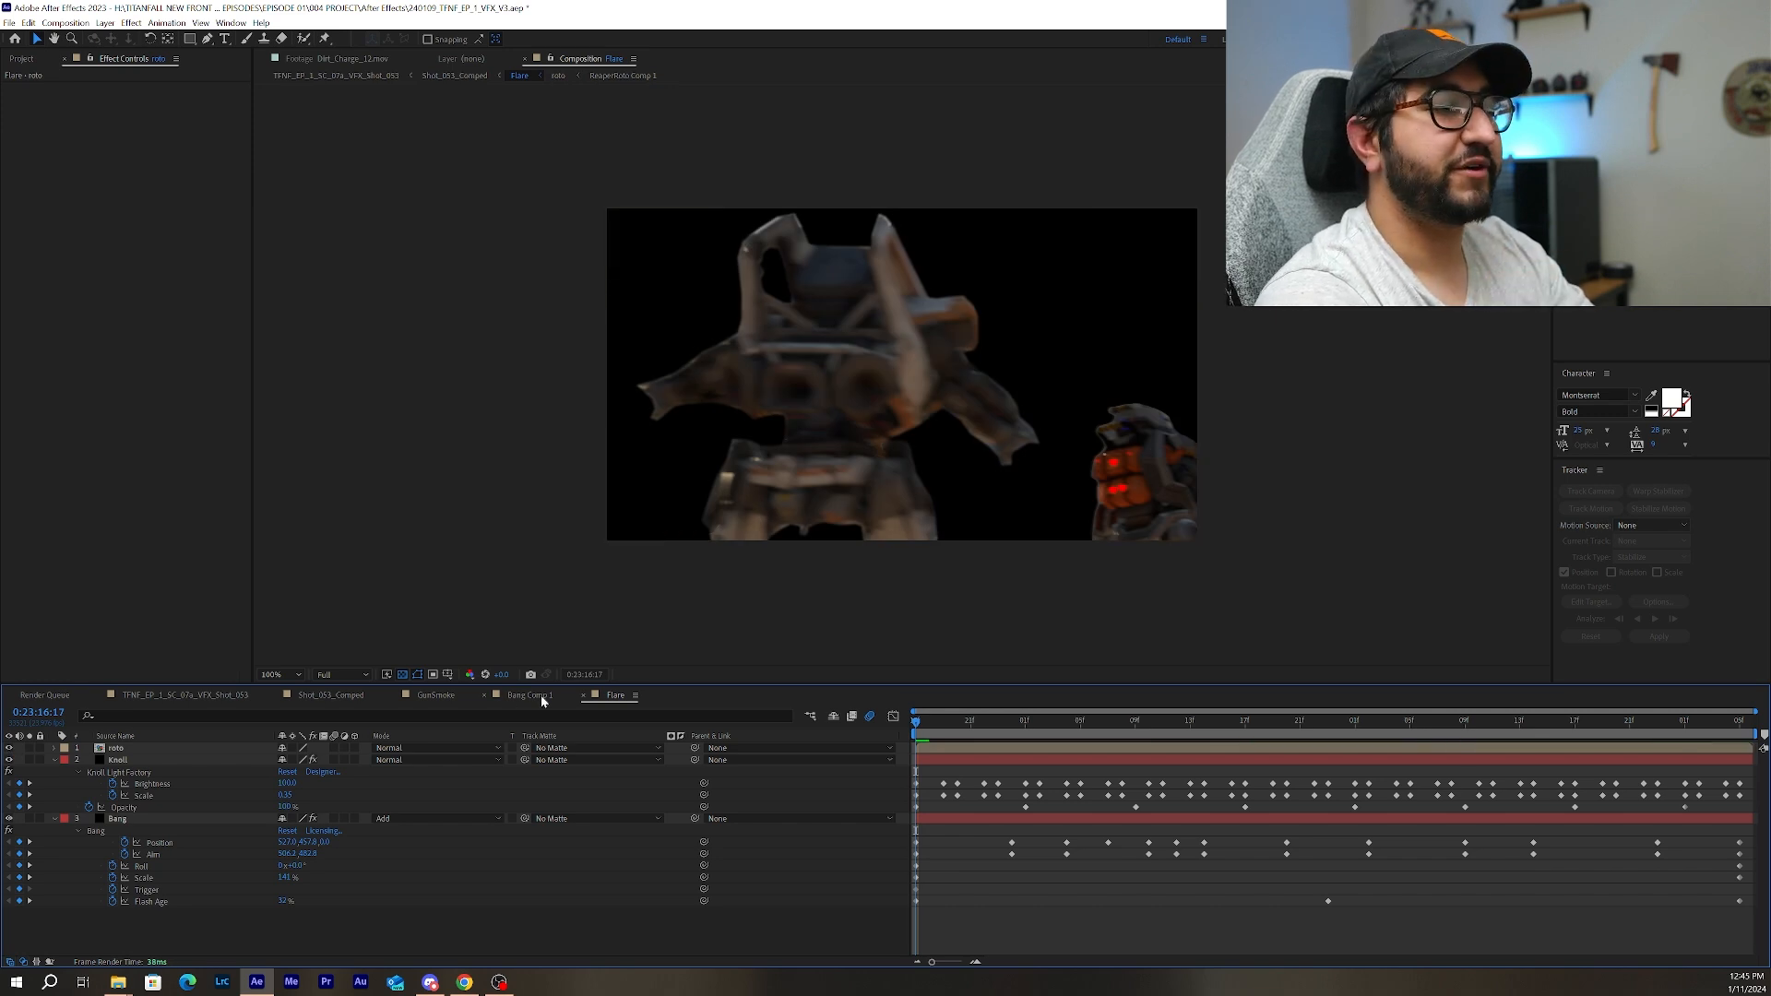
pyautogui.click(9, 748)
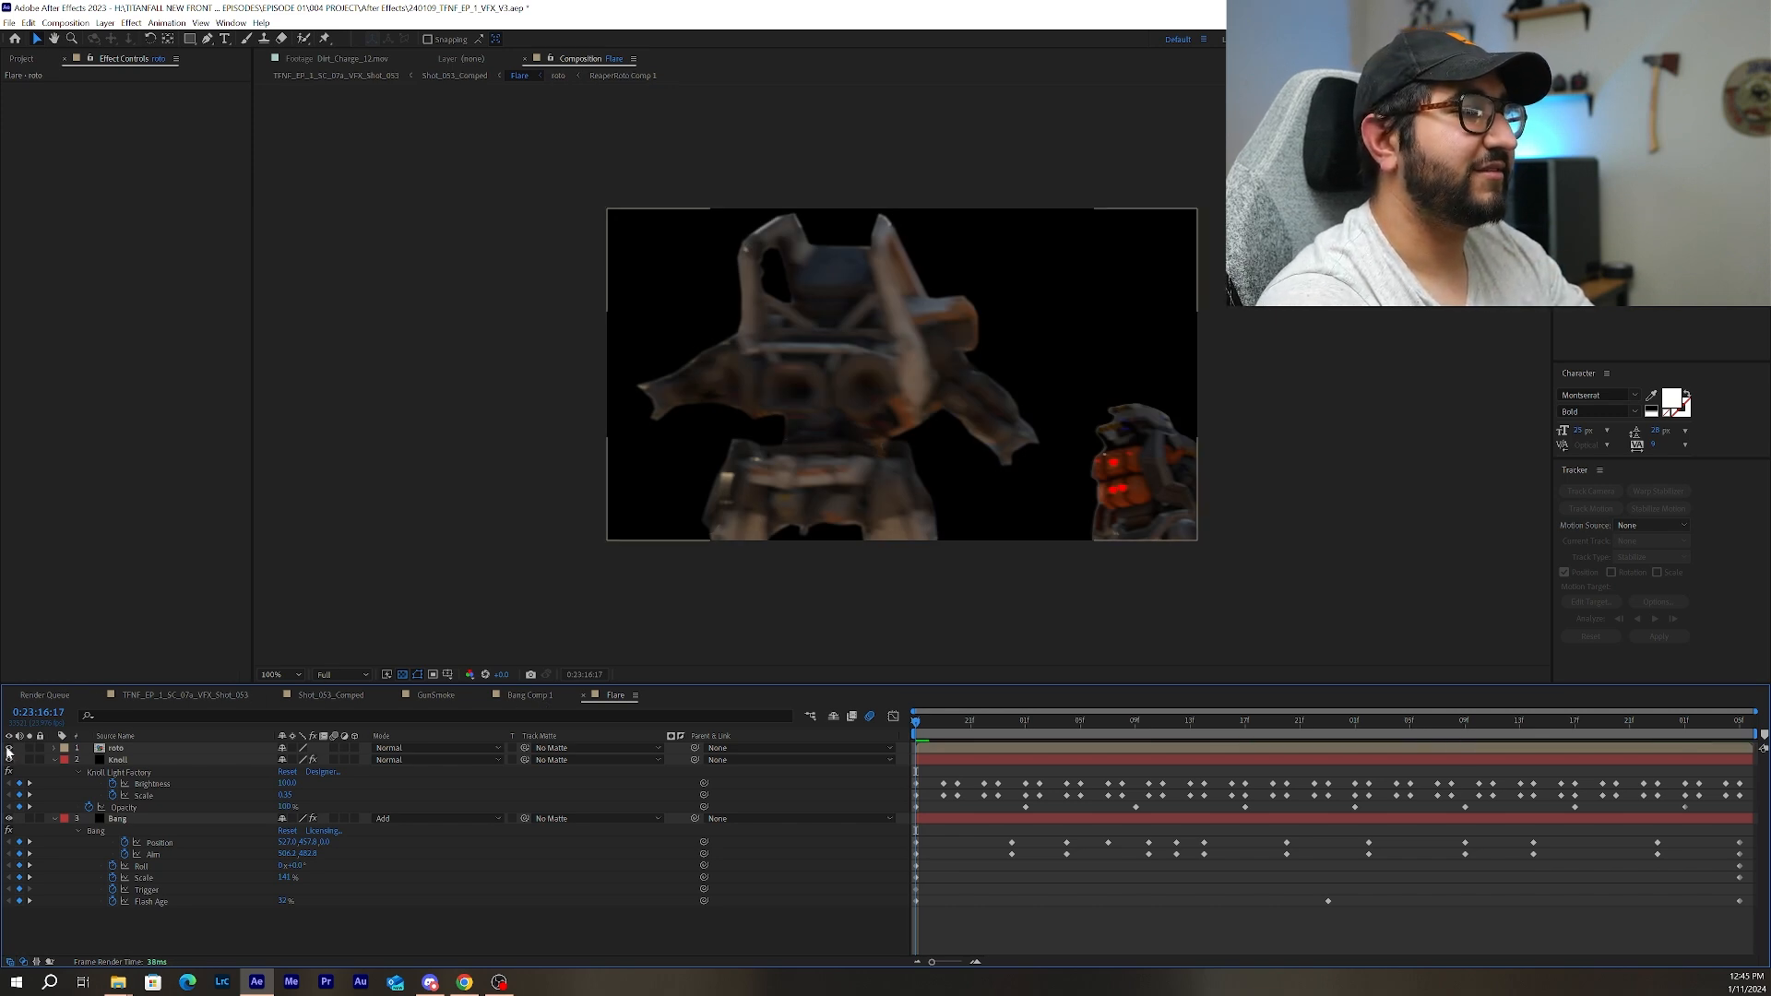
pyautogui.click(108, 761)
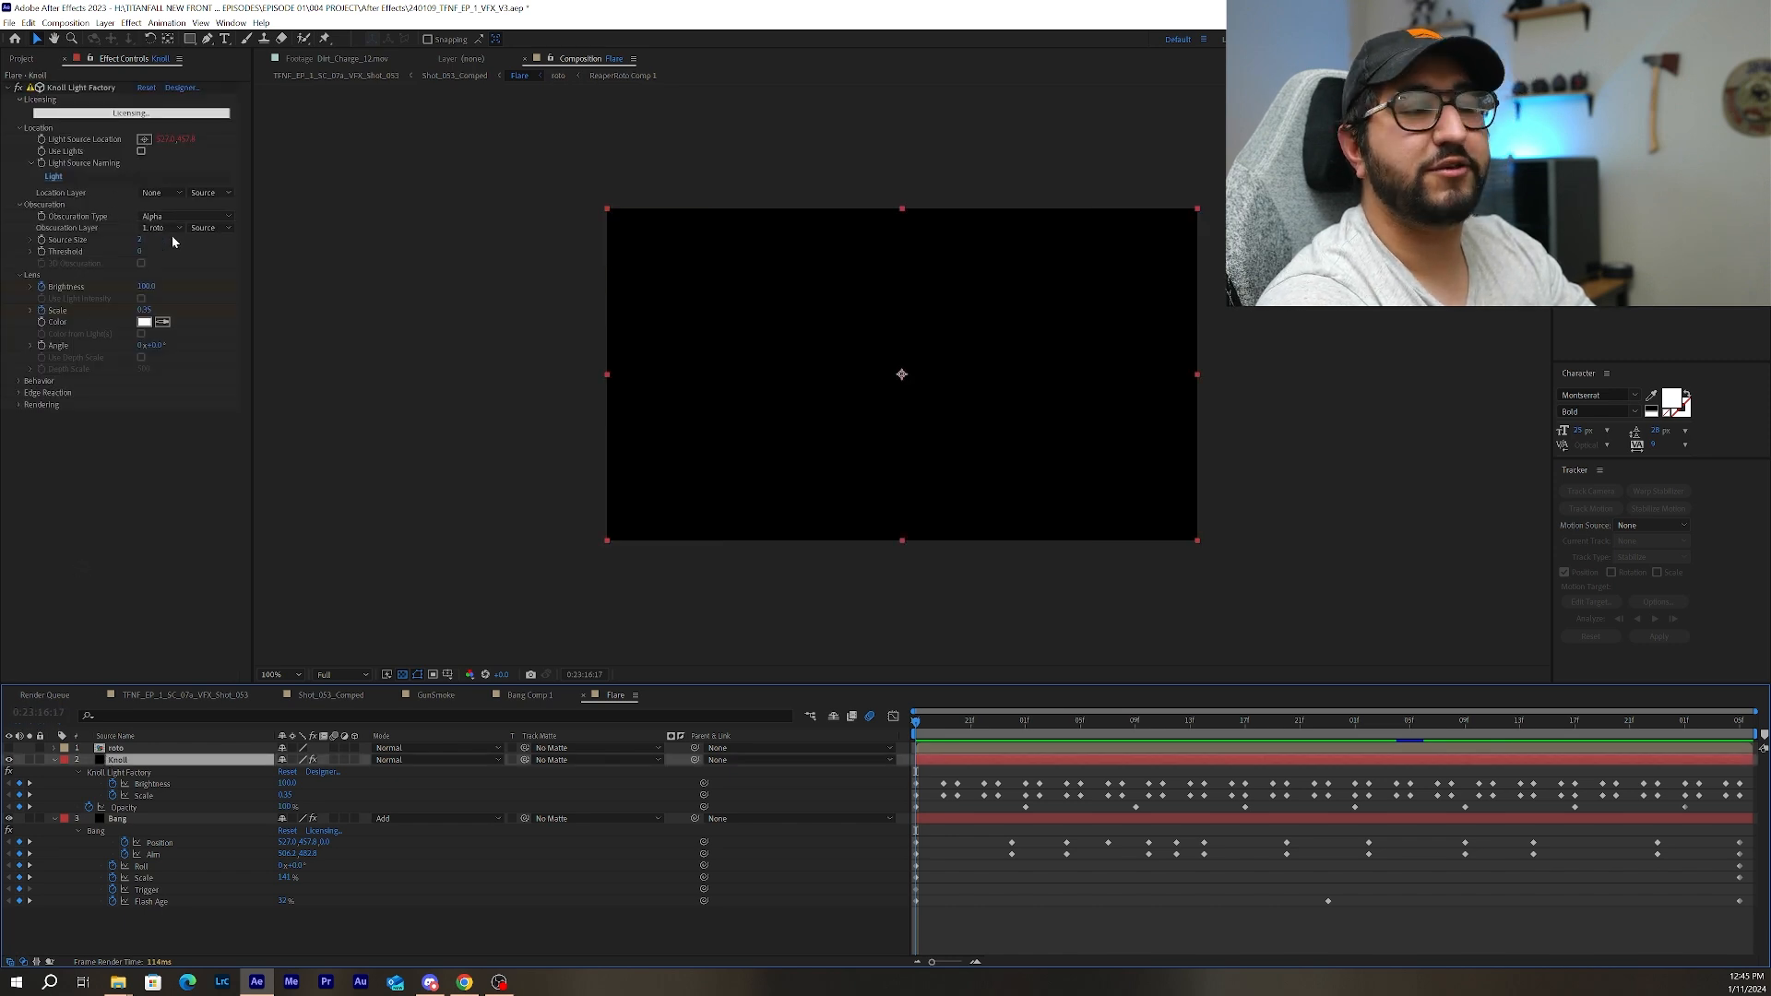
# Scrub the Flare comp to 0:23:18:17, and view the finished flare in the TFNF_EP_1_SC_07a_VFX_Shot_053 composition up to 0:23:18:19.
pyautogui.moveTo(930, 729); pyautogui.dragTo(1575, 717)
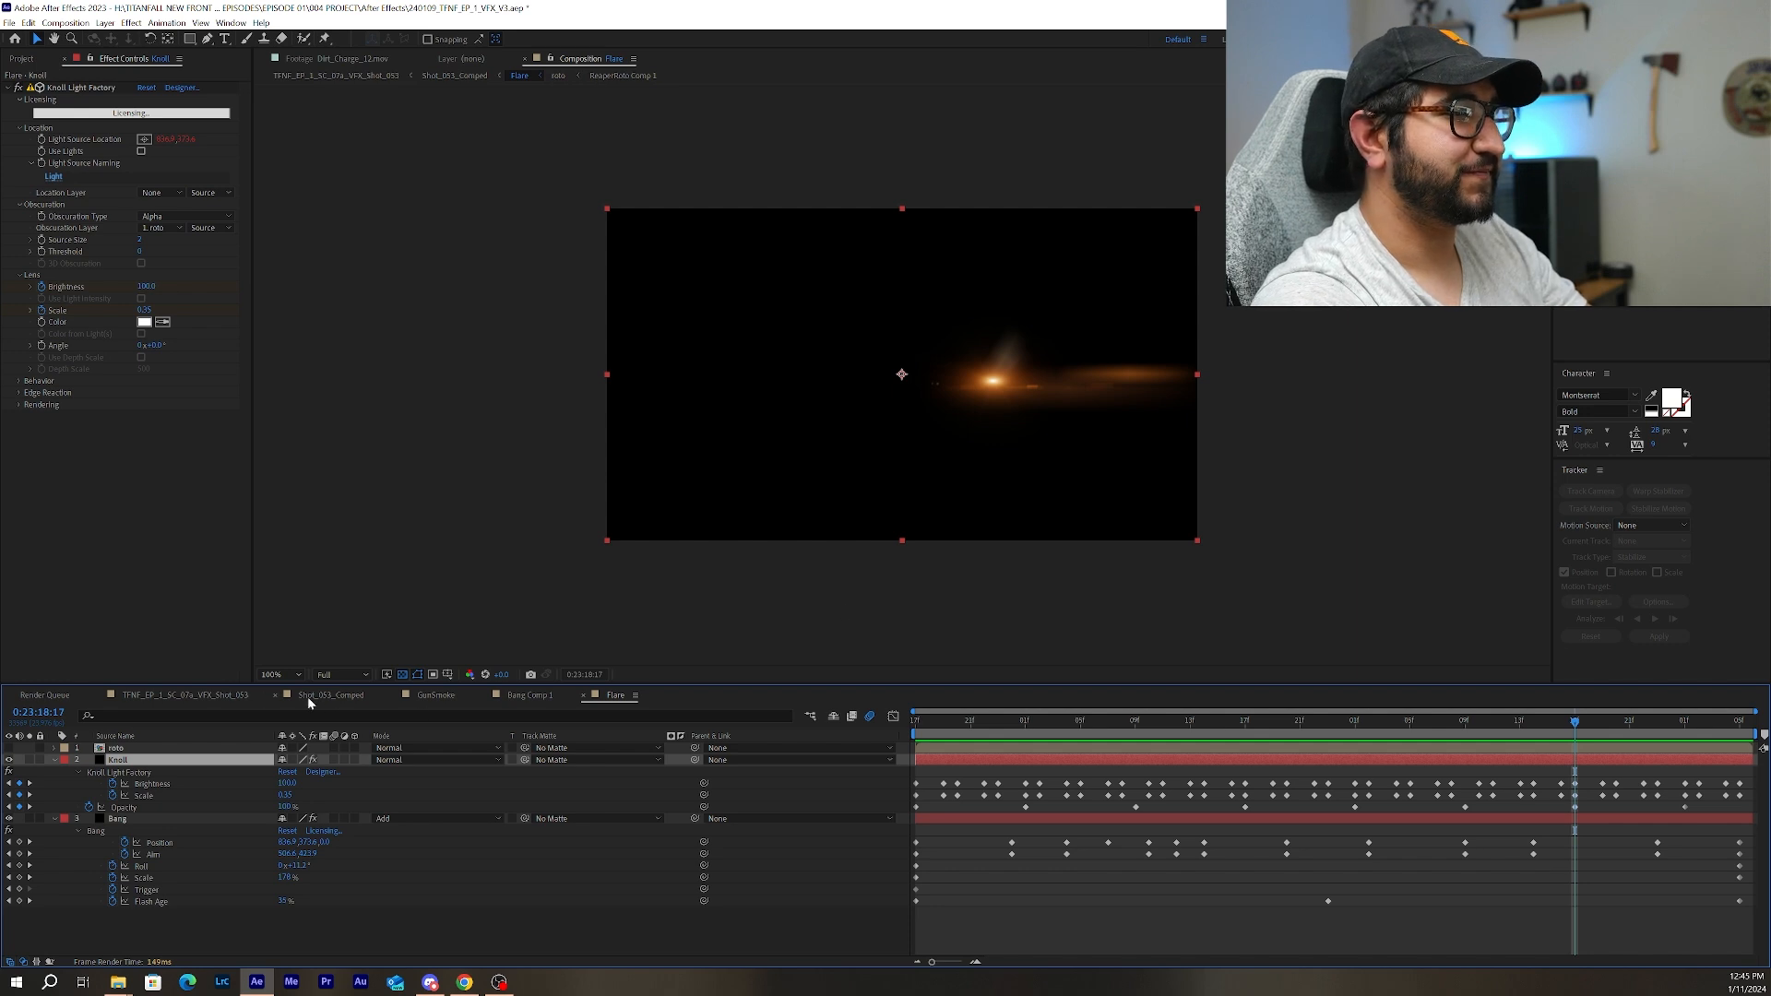
pyautogui.click(229, 698)
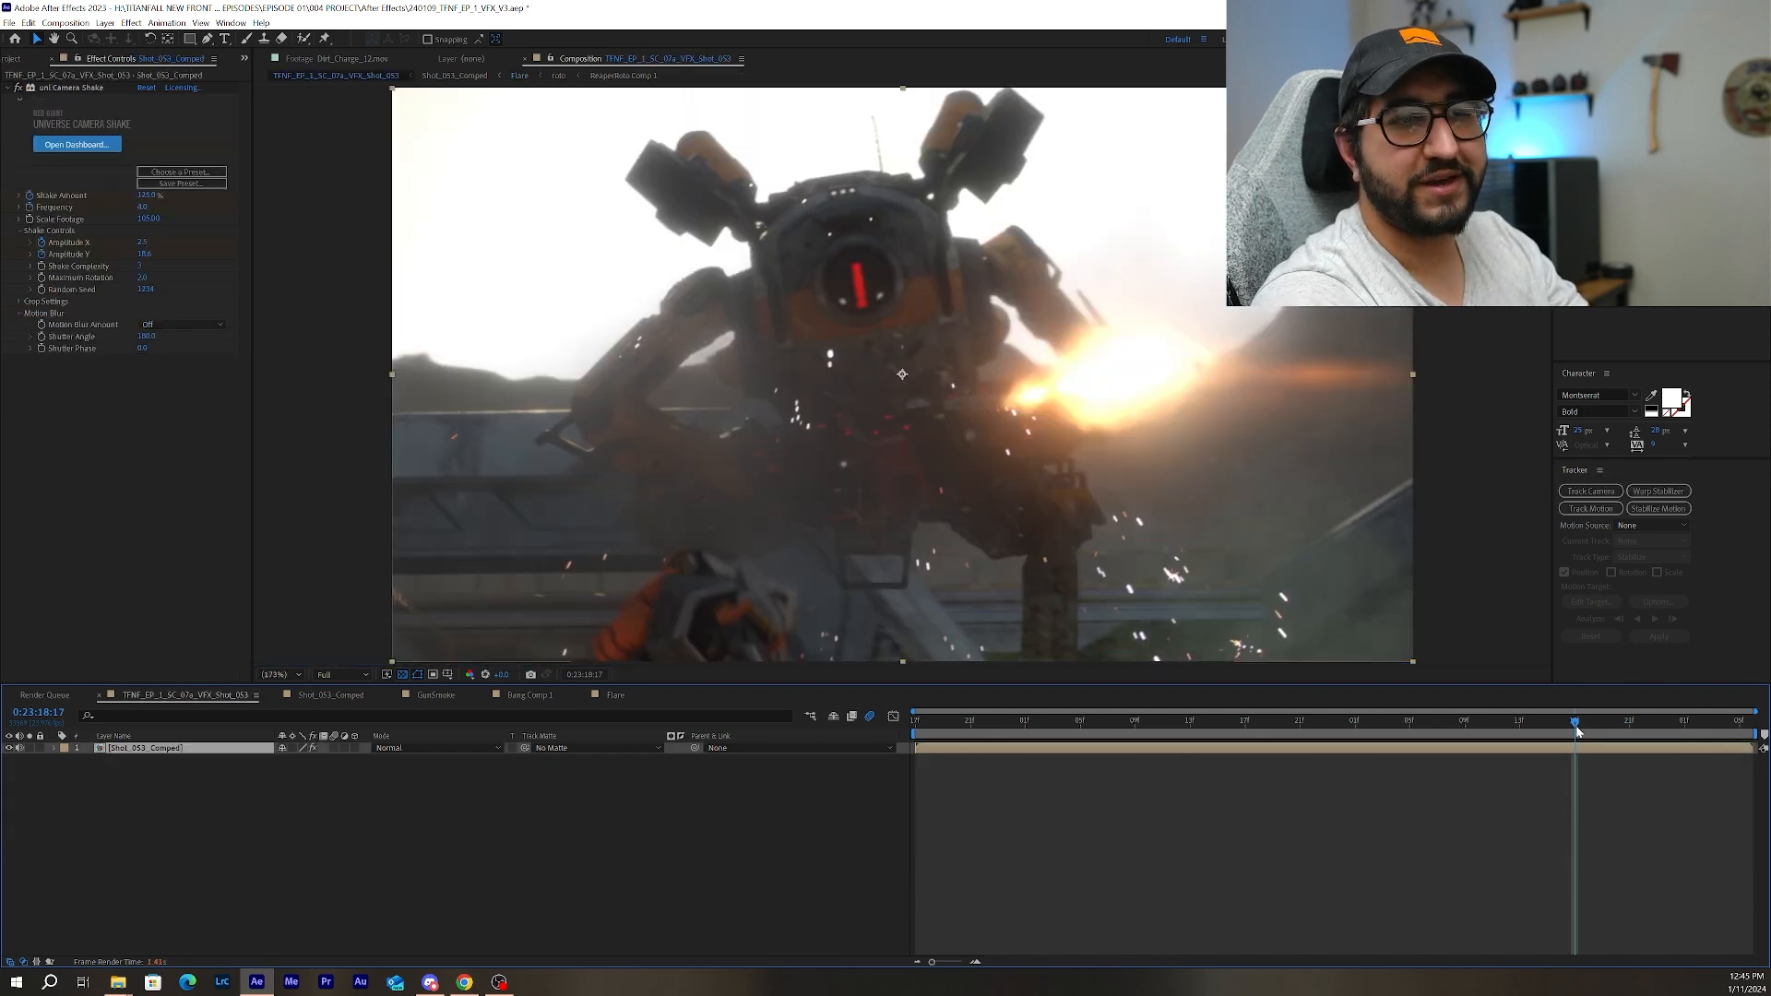
pyautogui.moveTo(1578, 732); pyautogui.dragTo(1602, 731)
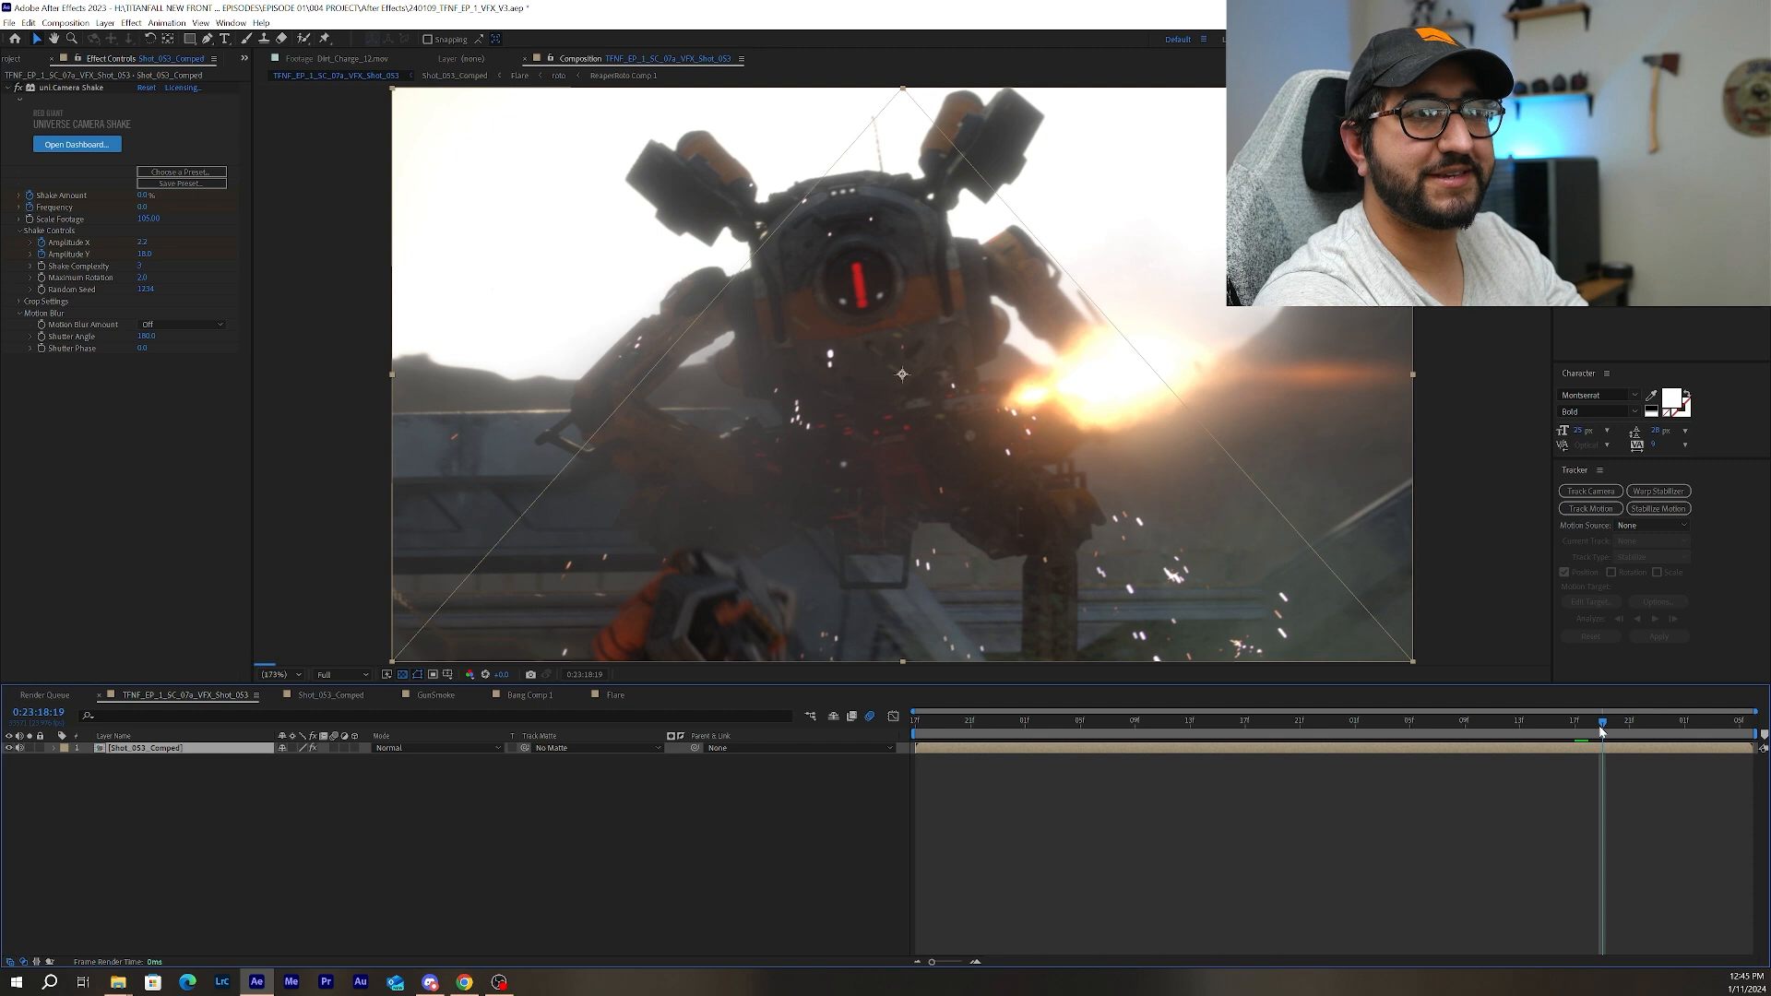
# Review the final composite from its first frame at 0:23:16:17, scrubbing forward through 0:23:17:00 to 0:23:17:08.
pyautogui.moveTo(1601, 731); pyautogui.dragTo(876, 701)
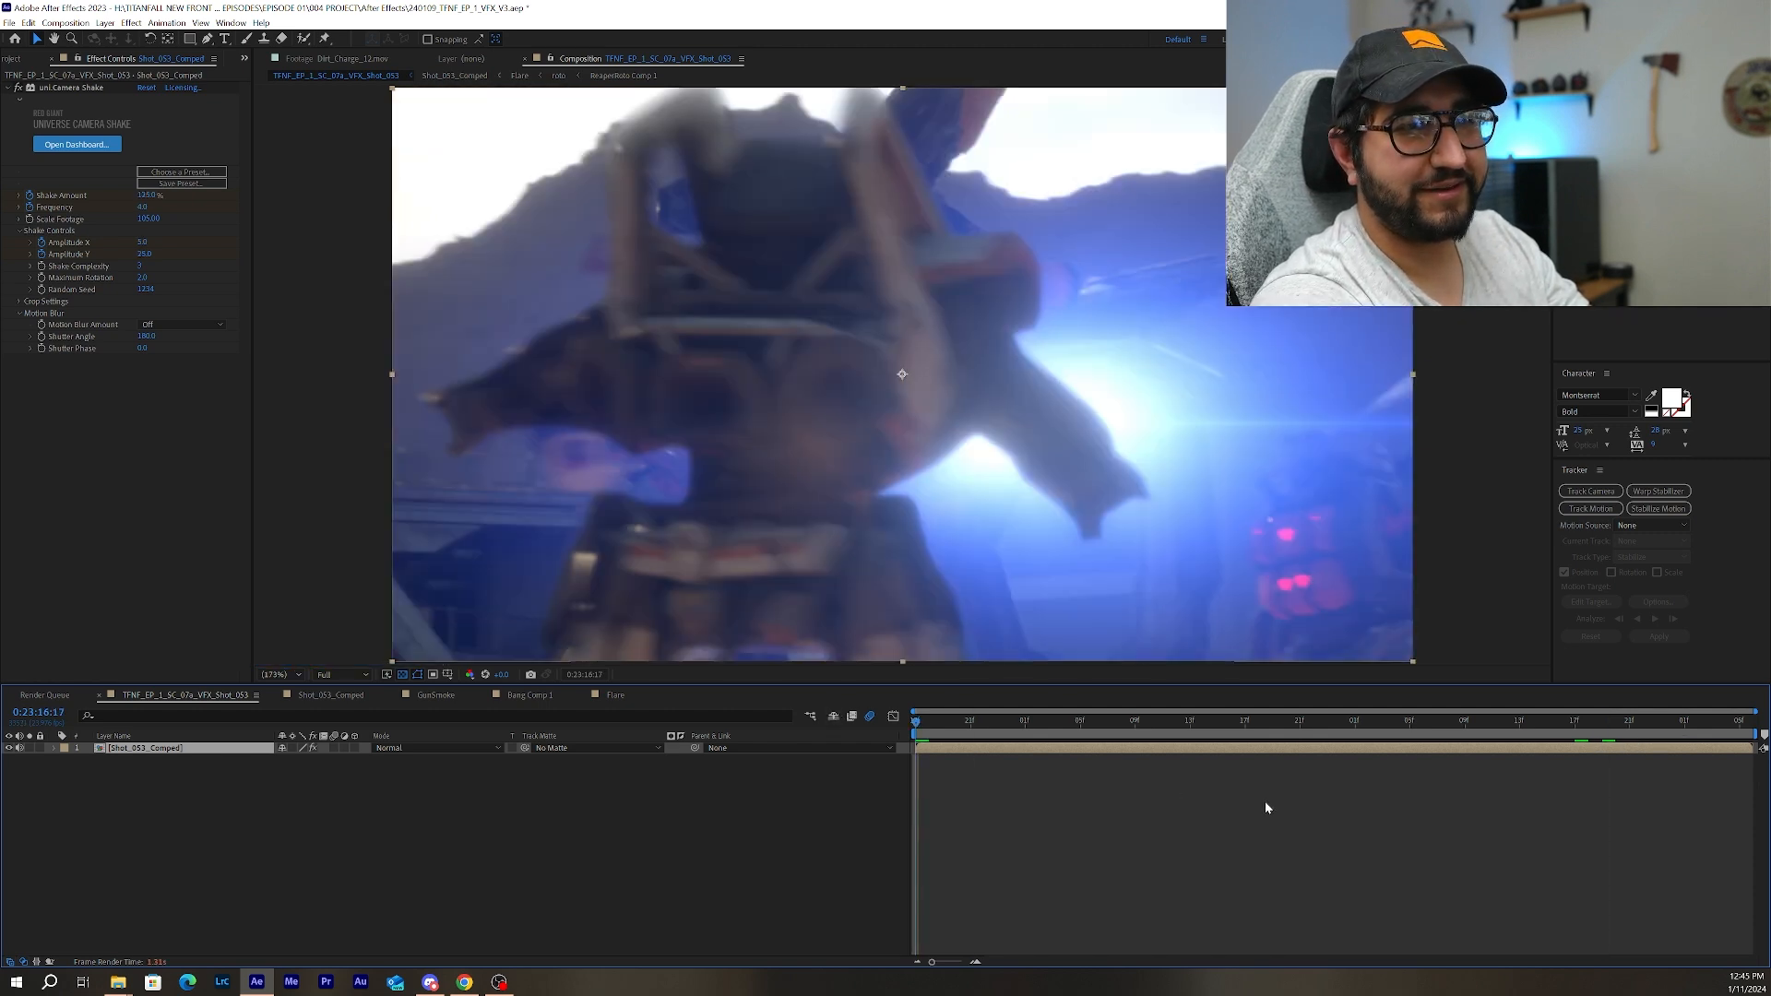
pyautogui.moveTo(945, 734); pyautogui.dragTo(1016, 732)
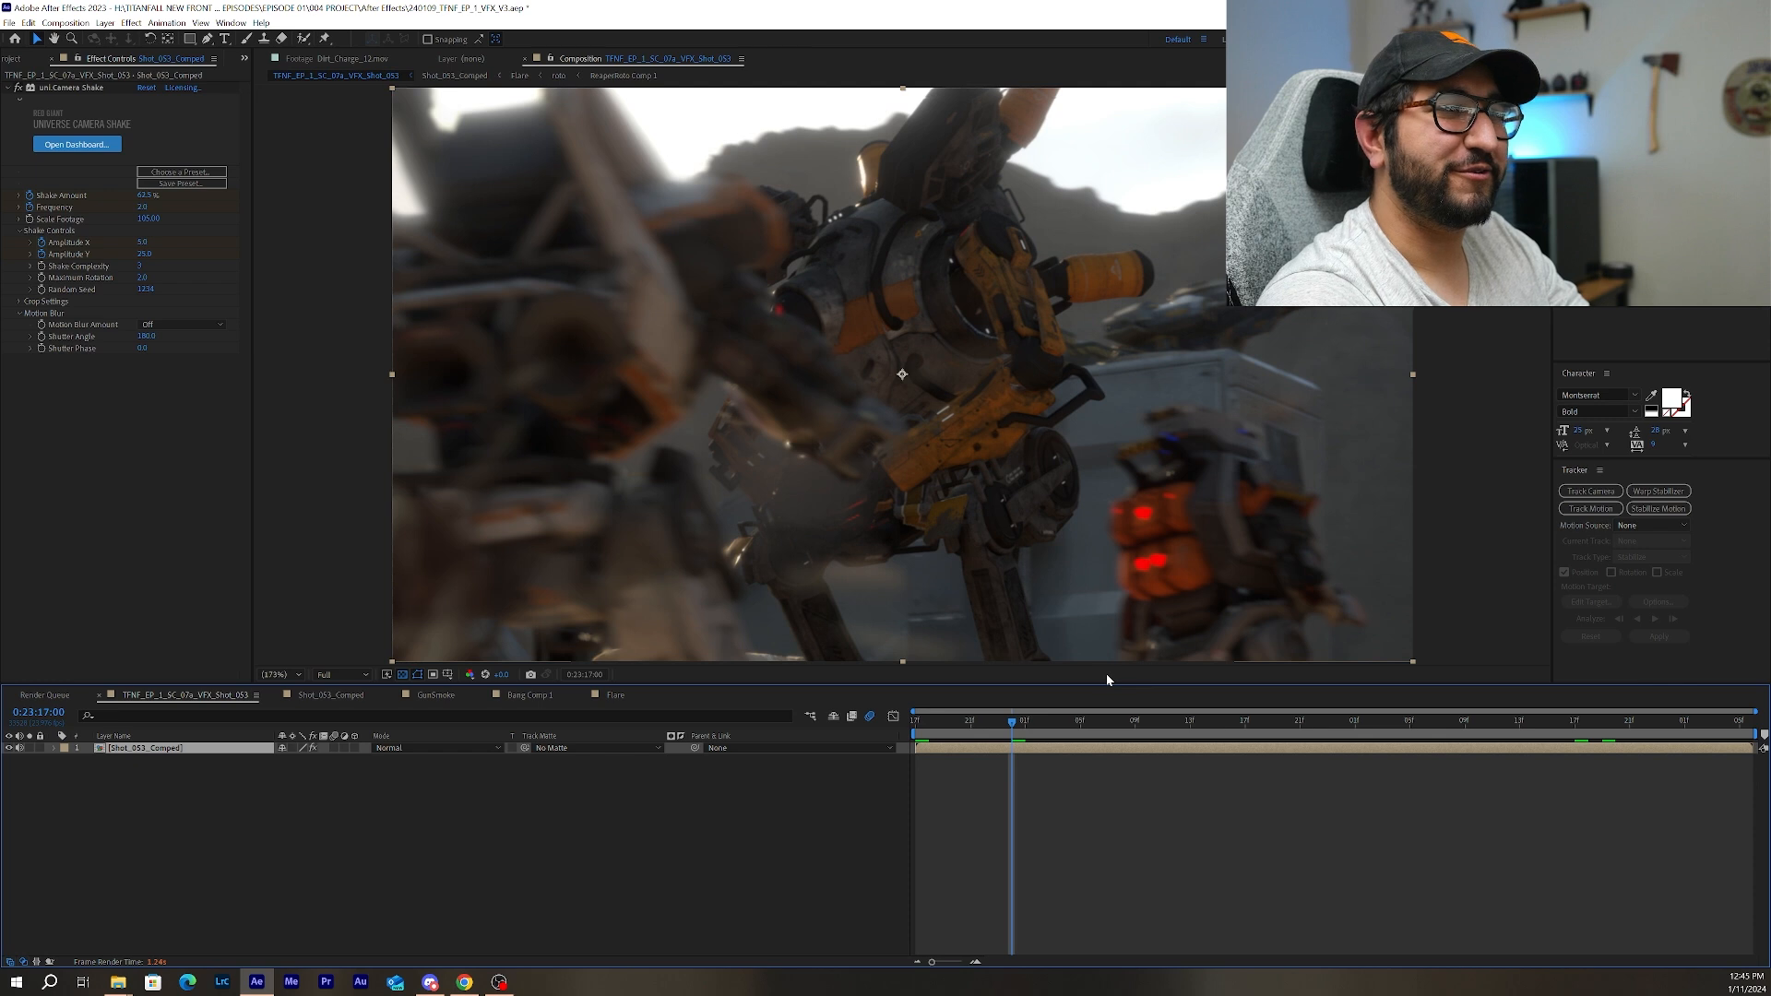
pyautogui.moveTo(1051, 727); pyautogui.dragTo(1120, 733)
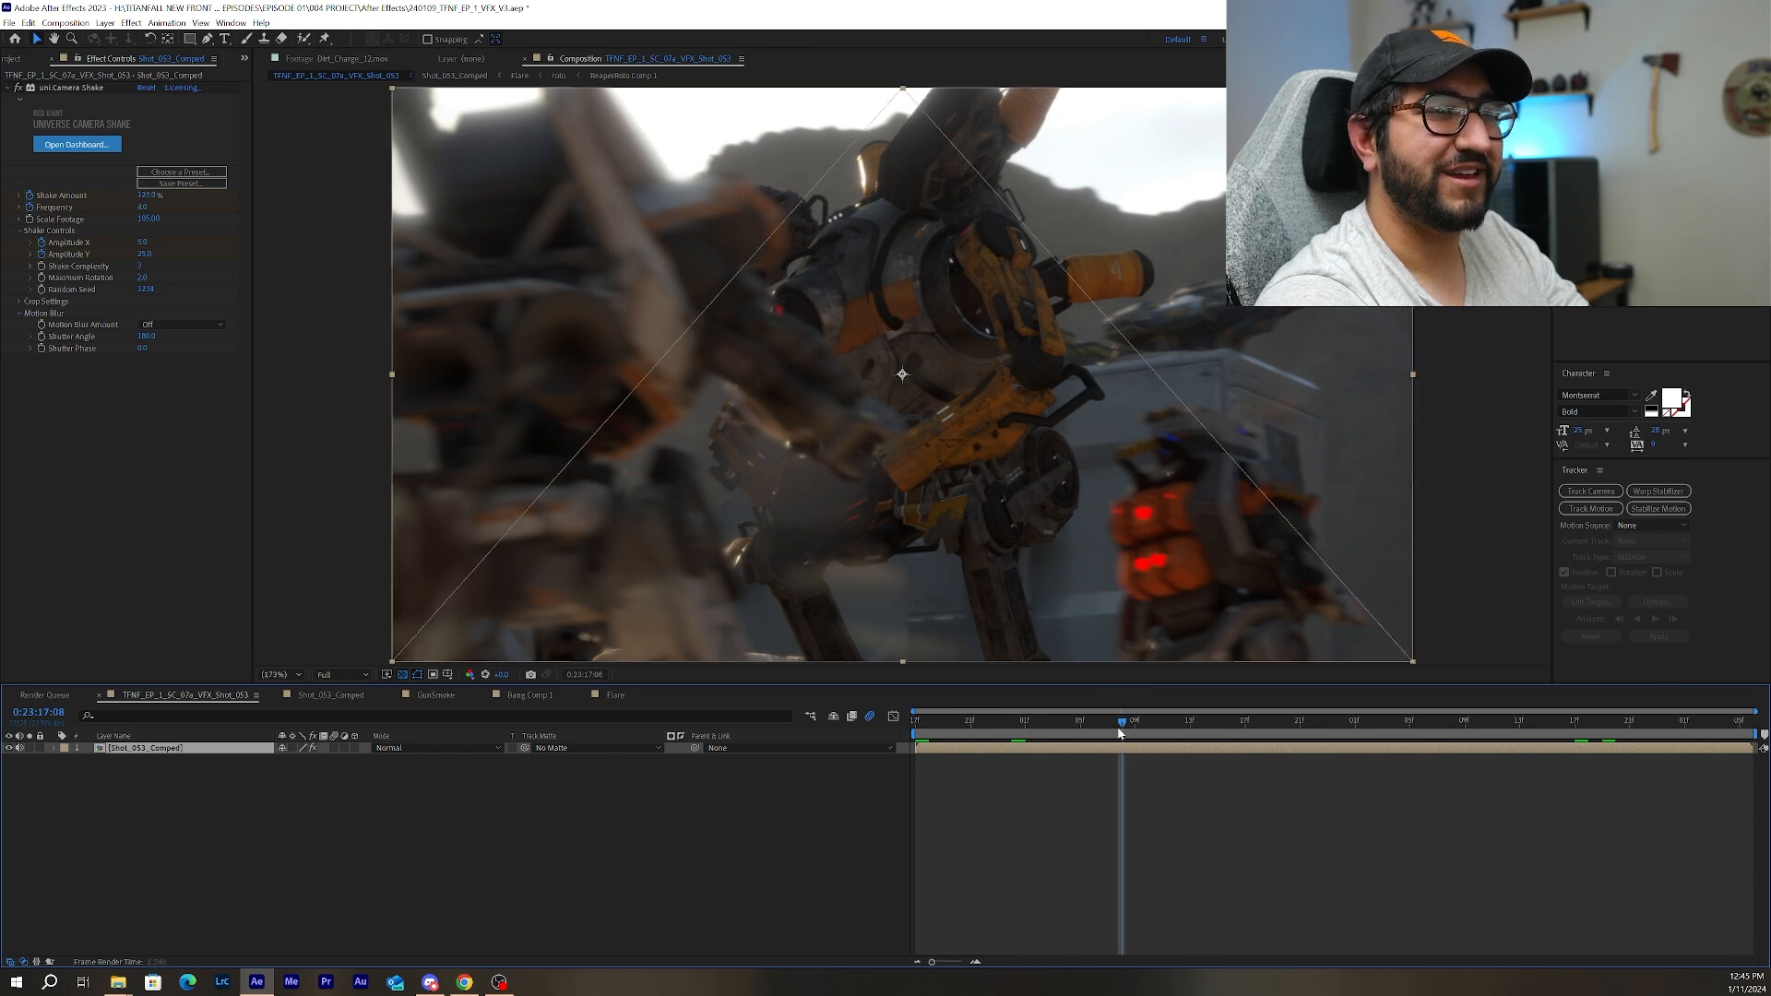